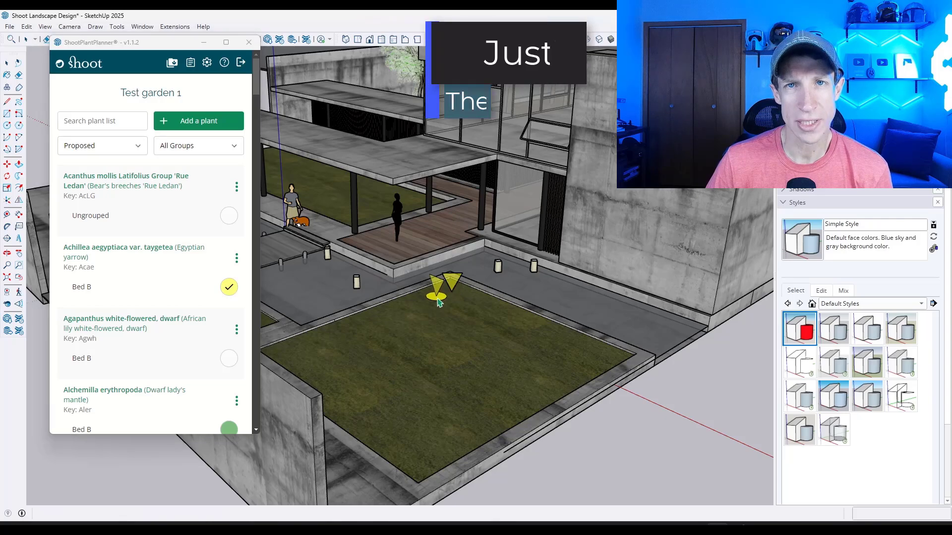
- Place a row of Achillea aegyptiaca var. taygetea symbols along the large lawn's edge beside the paved path
click(438, 303)
click(416, 310)
click(396, 318)
click(374, 322)
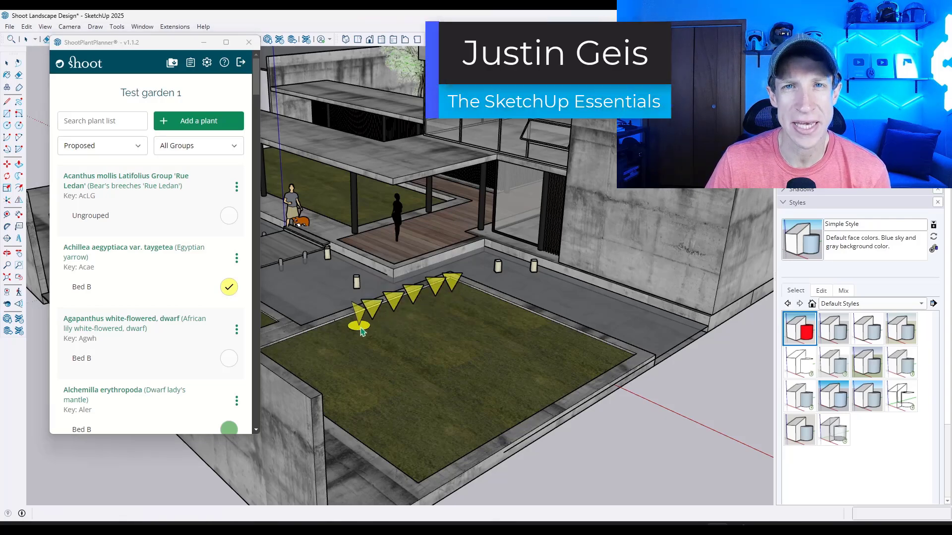
click(349, 327)
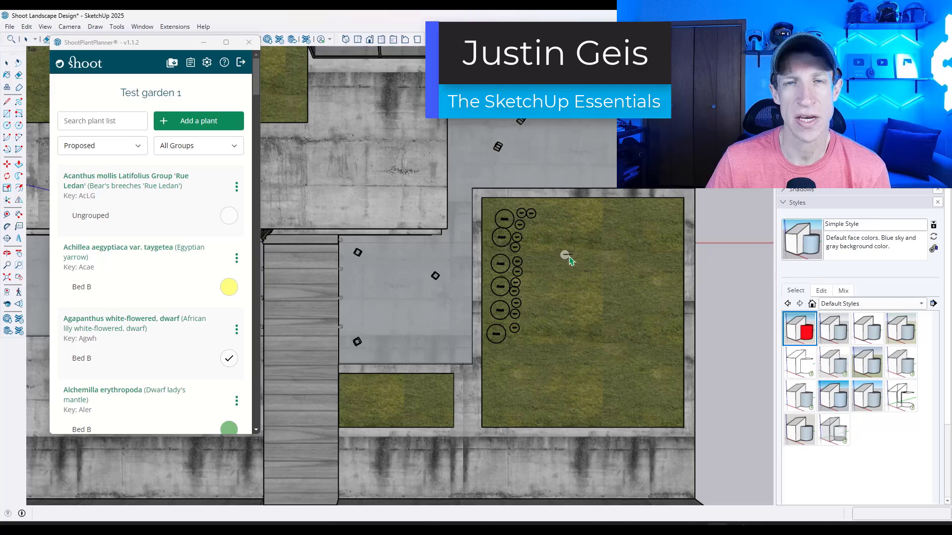
- Place more Agapanthus white-flowered, dwarf symbols in another column beside the existing Agwh plants on the lawn
scroll(540, 257, up, 5)
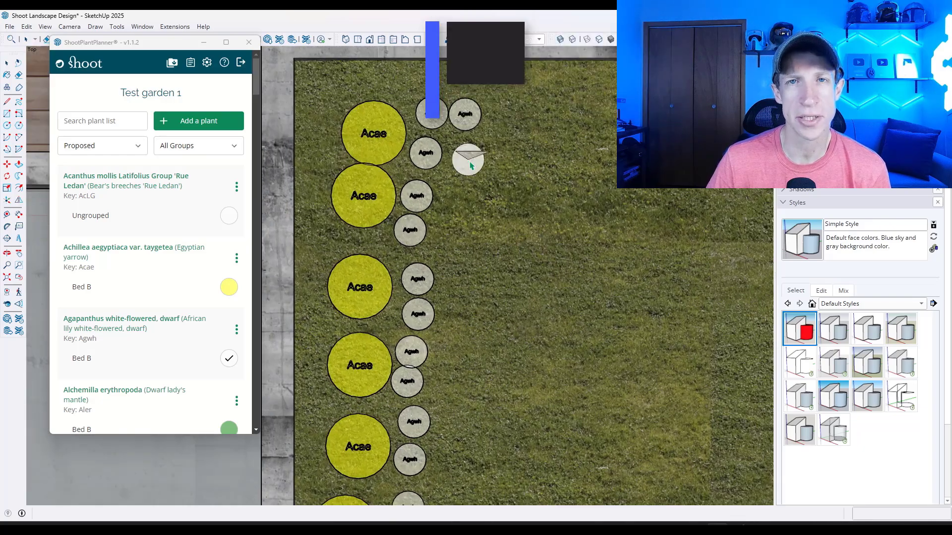
click(463, 156)
click(456, 202)
click(451, 247)
middle_drag(451, 246, 463, 193)
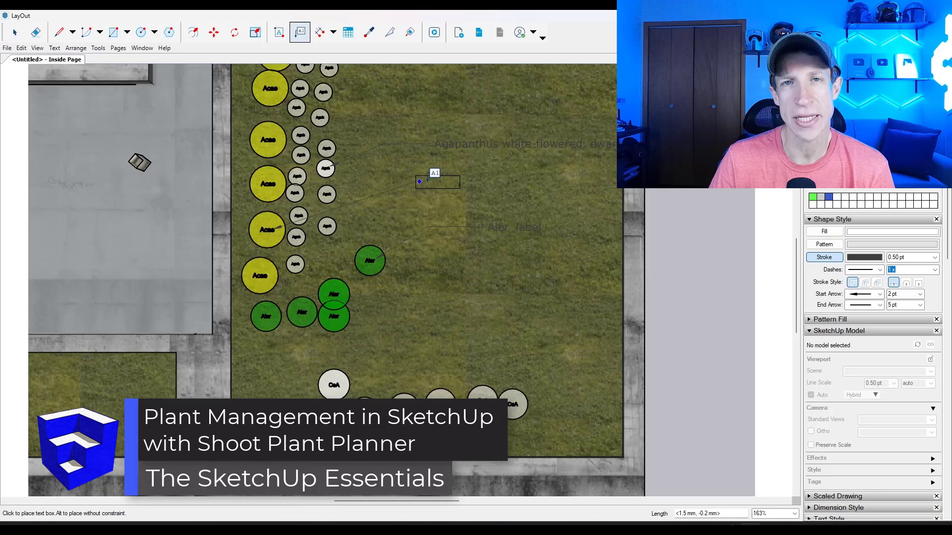
- In LayOut, add a leader label for an Acae plant symbol, with its text over the lawn
click(419, 182)
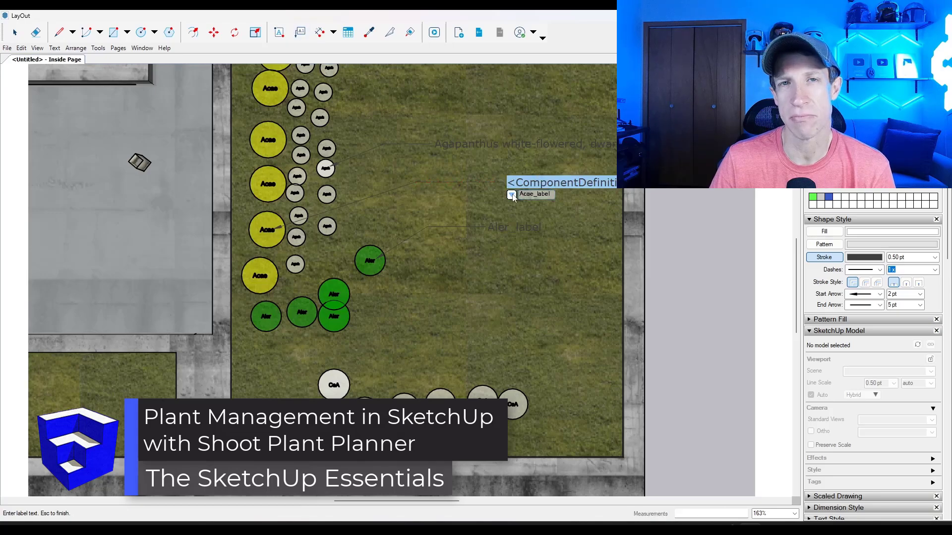
click(580, 215)
key(space)
click(716, 236)
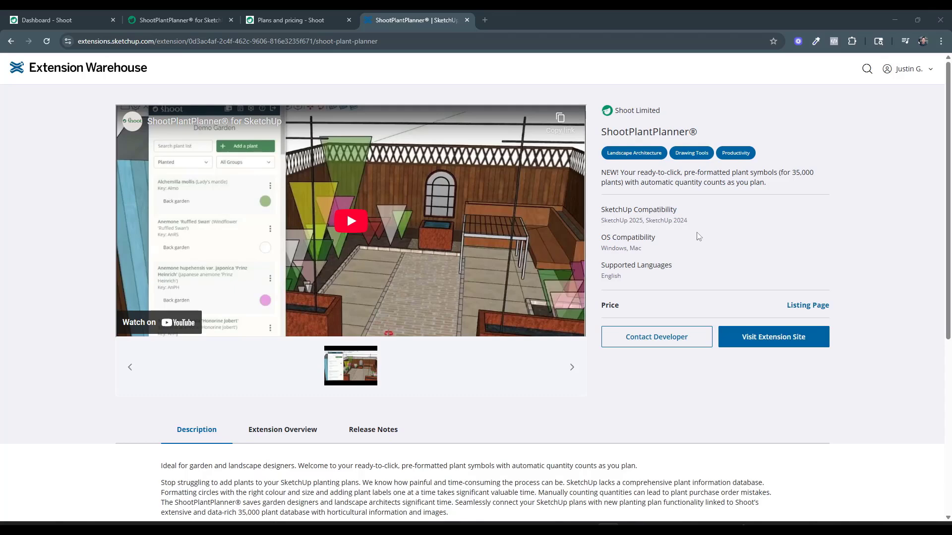
- Review the ShootPlantPlanner listing in the Extension Warehouse and the home page of shootgardening.com
scroll(699, 233, down, 3)
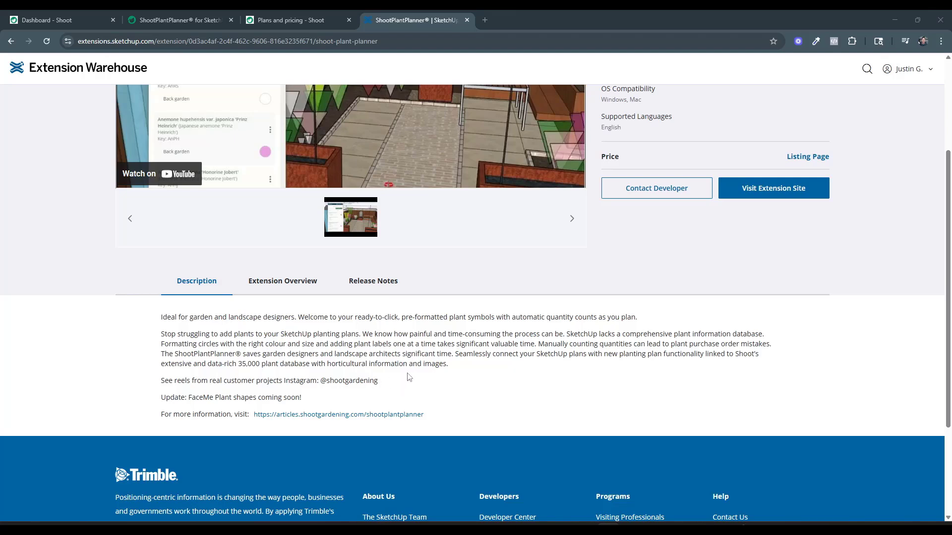
scroll(409, 377, up, 1)
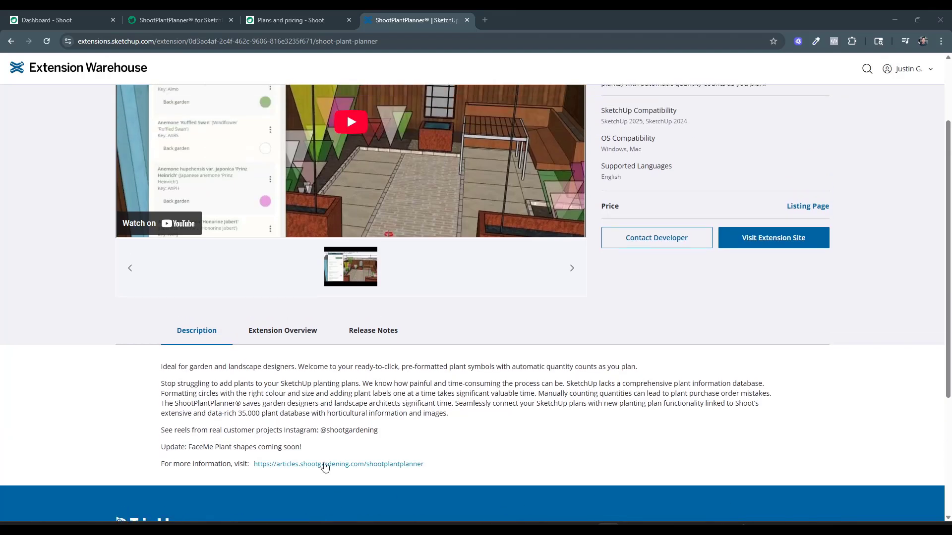
right_click(350, 469)
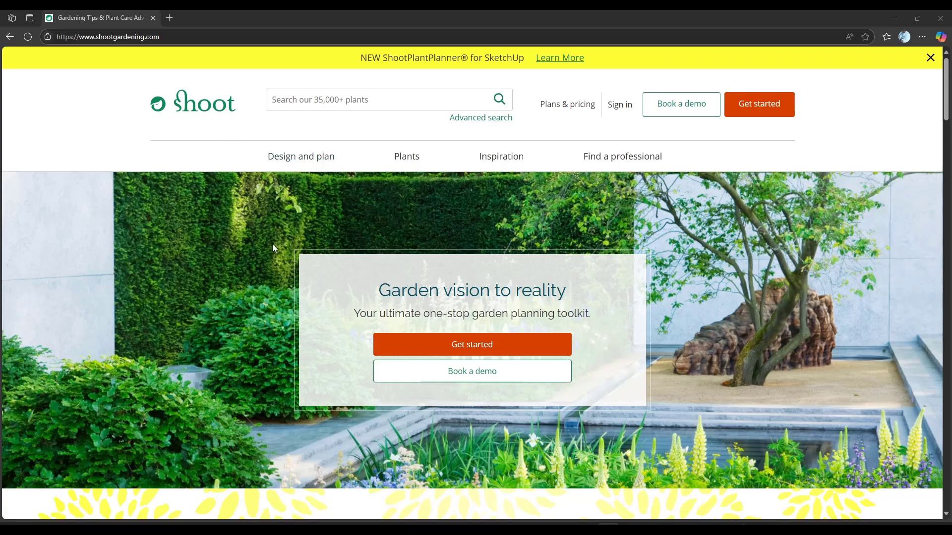
scroll(352, 269, down, 3)
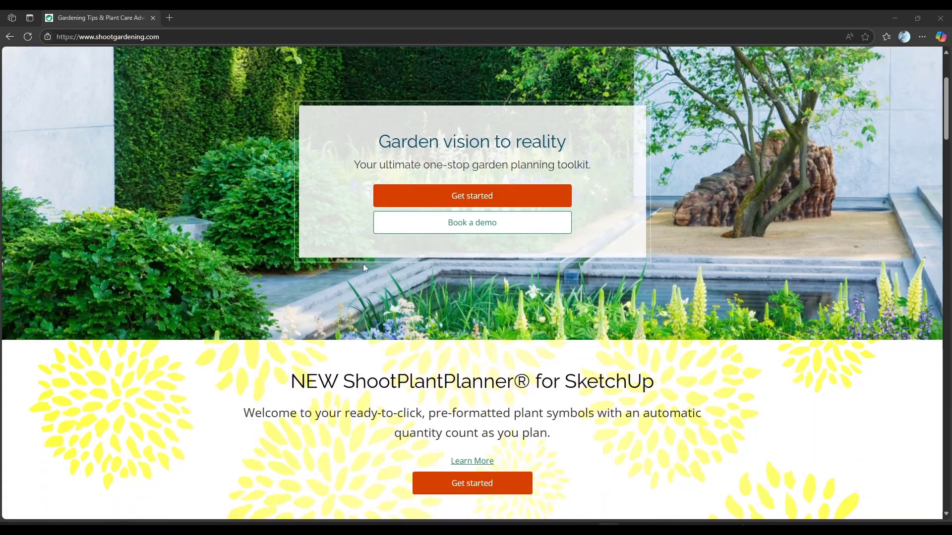
scroll(375, 258, up, 3)
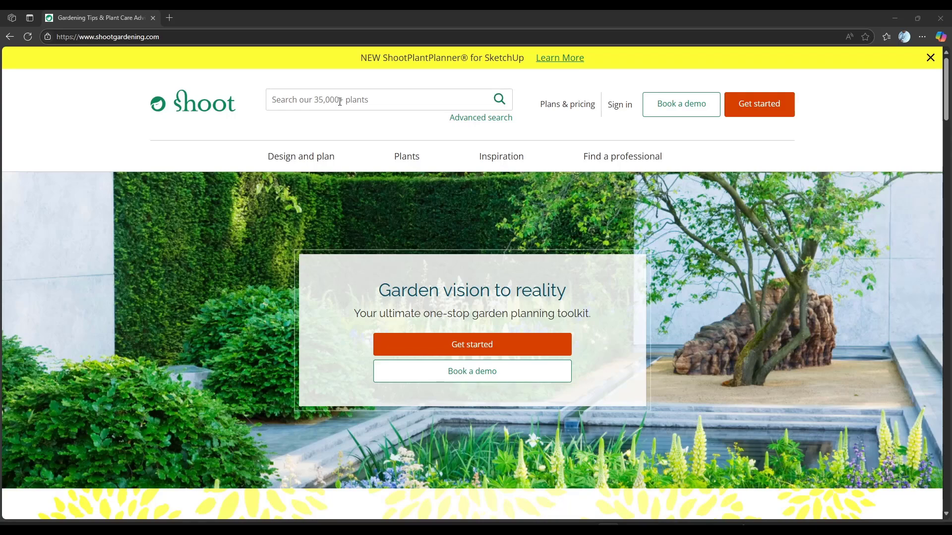
- Browse Shoot's Plants A-Z list and open the page for Abelia x grandiflora 'Kaleidoscope'
click(405, 159)
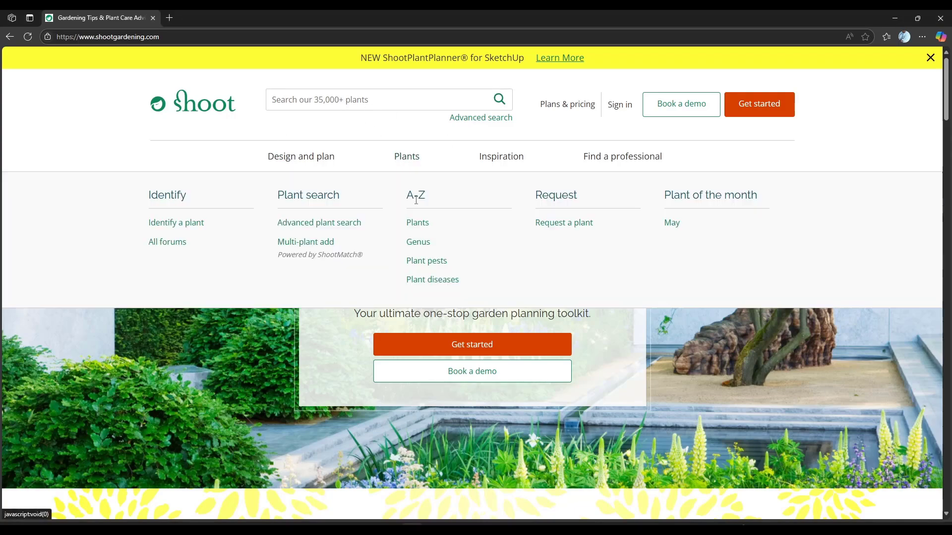
click(417, 223)
scroll(303, 283, down, 2)
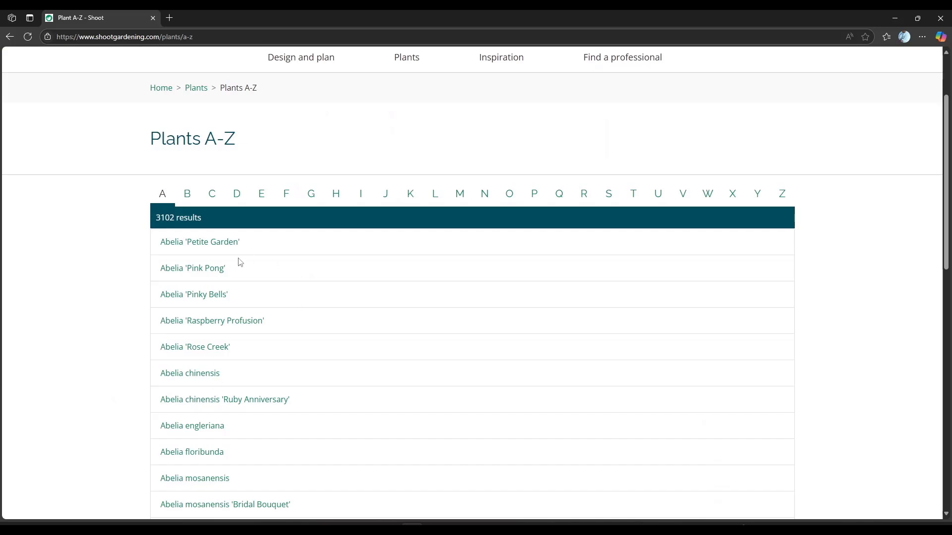
scroll(238, 320, down, 5)
scroll(244, 312, down, 4)
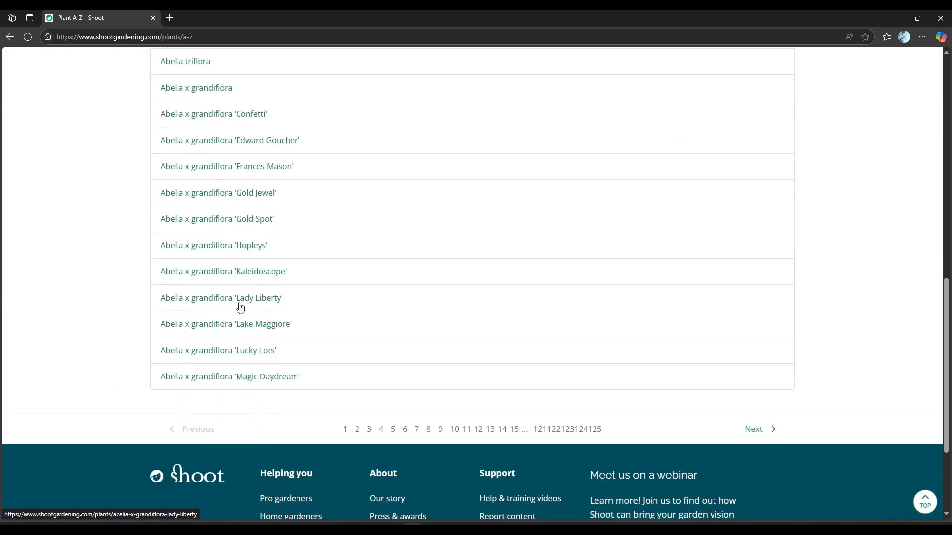
click(211, 273)
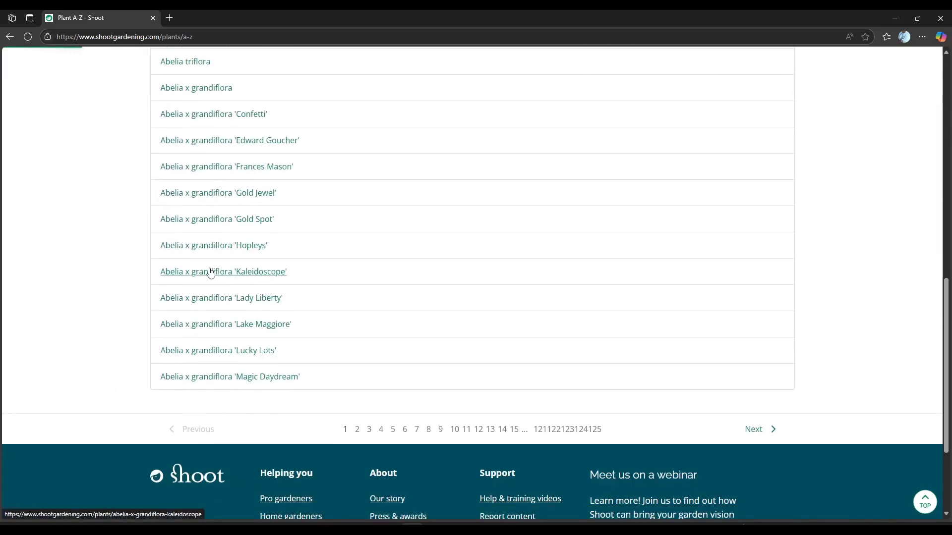
- Examine the Kaleidoscope plant's gallery photos, variety description, season of interest, height and spread
scroll(188, 229, down, 4)
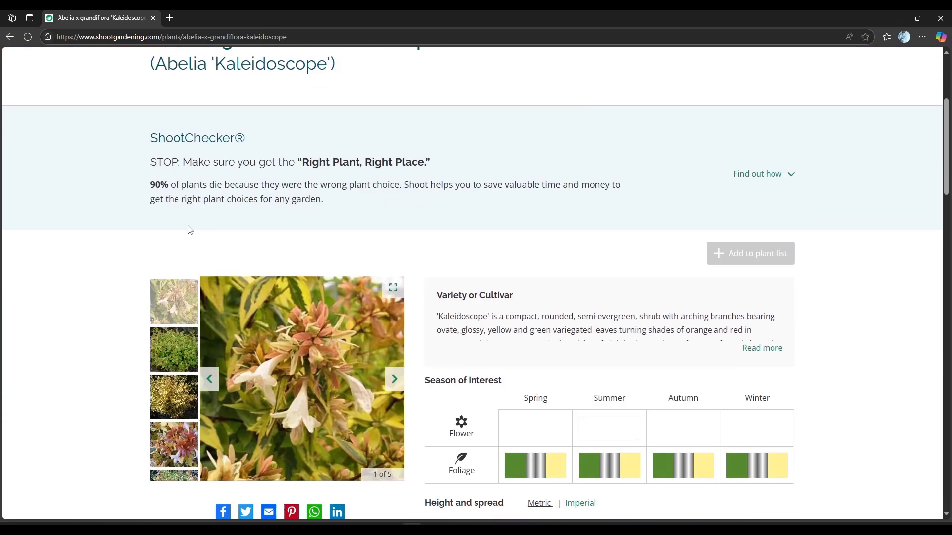
scroll(189, 230, down, 2)
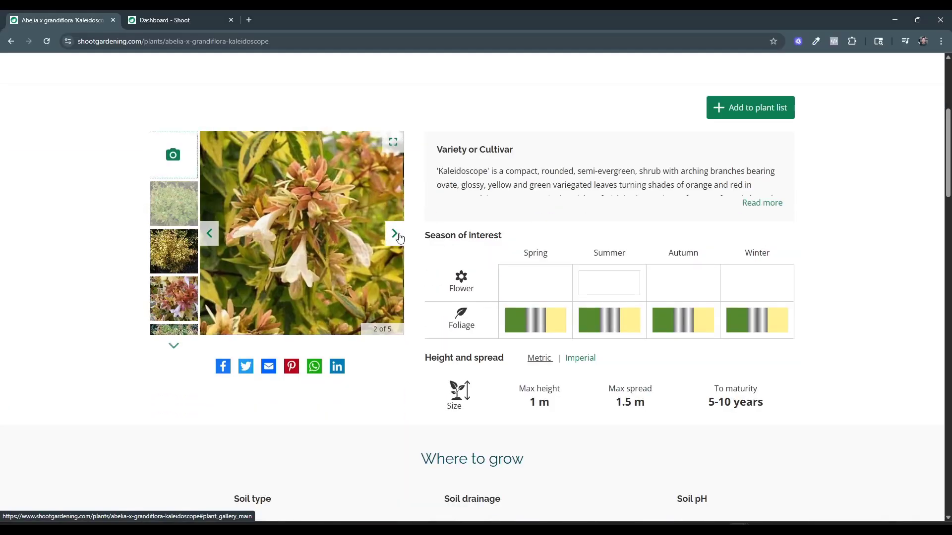
click(397, 237)
click(399, 237)
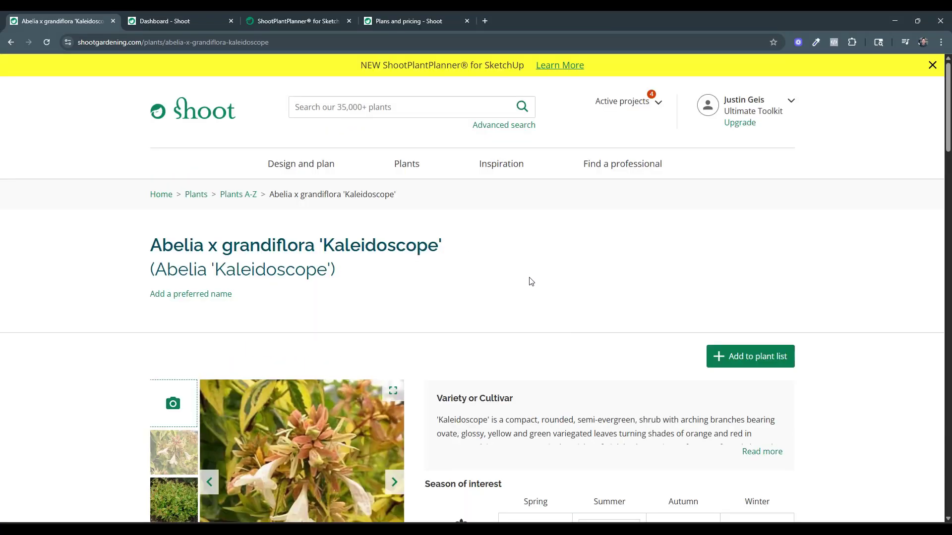
scroll(540, 269, down, 1)
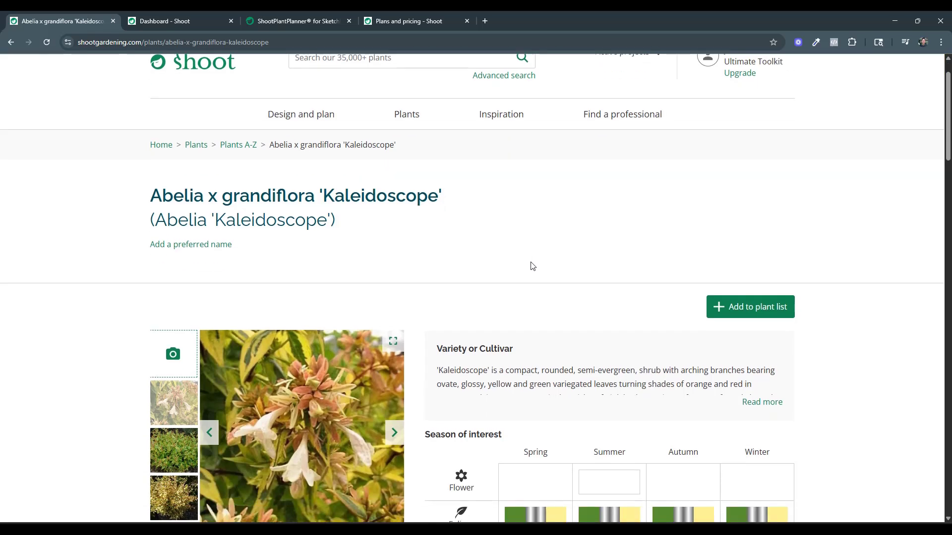
scroll(531, 266, up, 1)
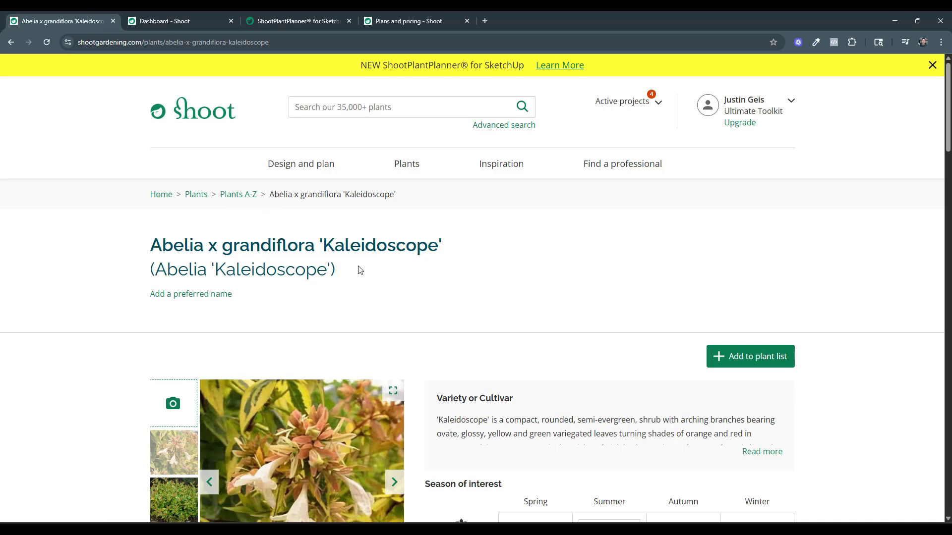
scroll(391, 272, down, 4)
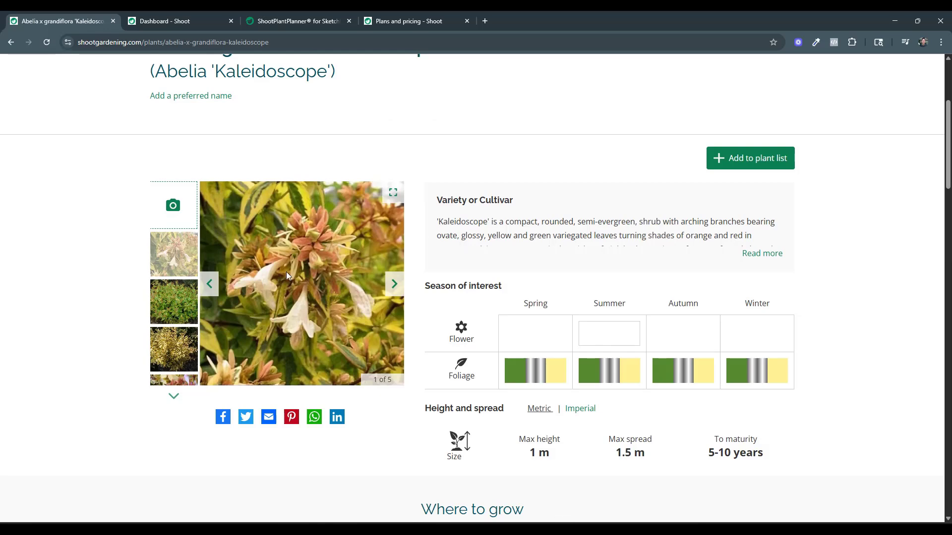
click(171, 307)
click(169, 342)
click(168, 349)
scroll(453, 319, down, 2)
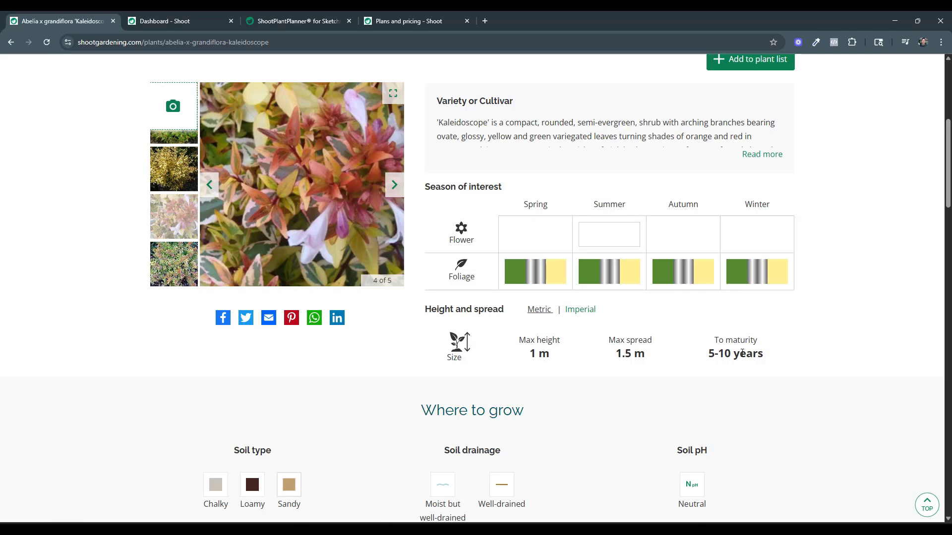
- Read the Kaleidoscope plant's growing conditions and its additional details on cultivation, uses, hardiness and foliage
scroll(750, 345, down, 5)
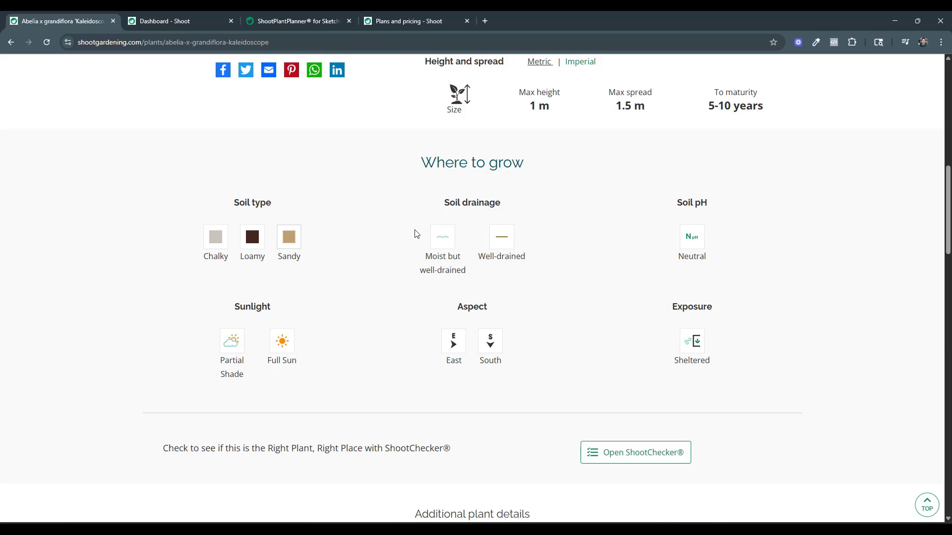
scroll(382, 229, down, 2)
scroll(445, 223, down, 4)
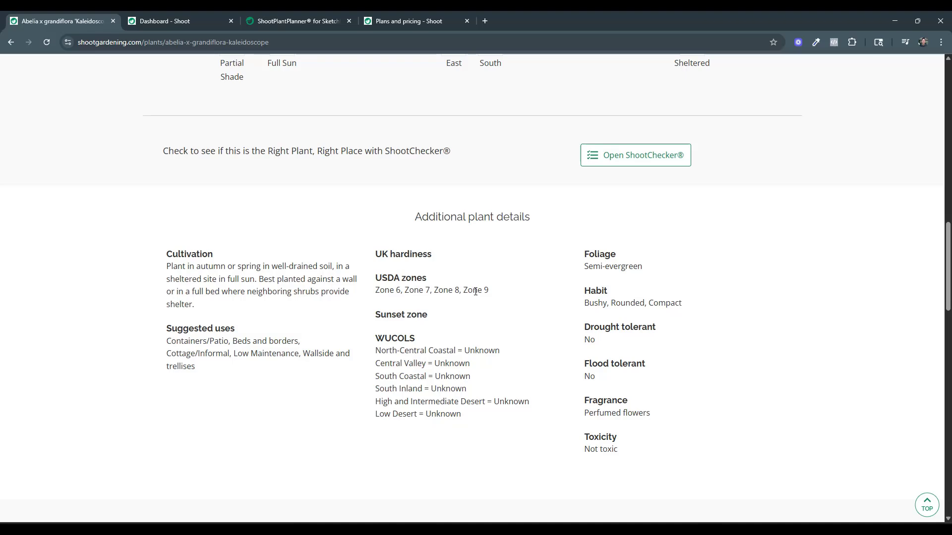
scroll(486, 290, down, 1)
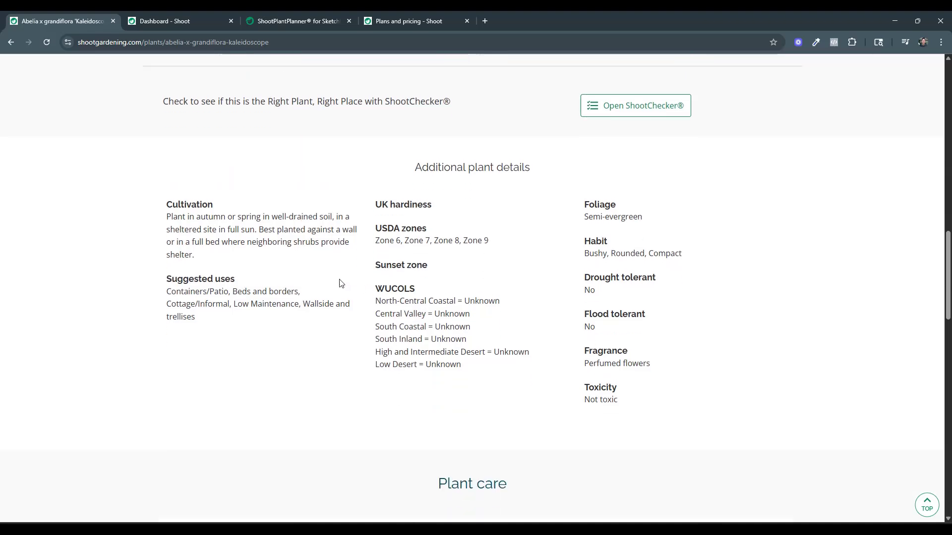
- Review the plant care sections on pruning and propagation, pests and diseases, and monthly care advice
scroll(315, 282, down, 5)
scroll(314, 282, down, 2)
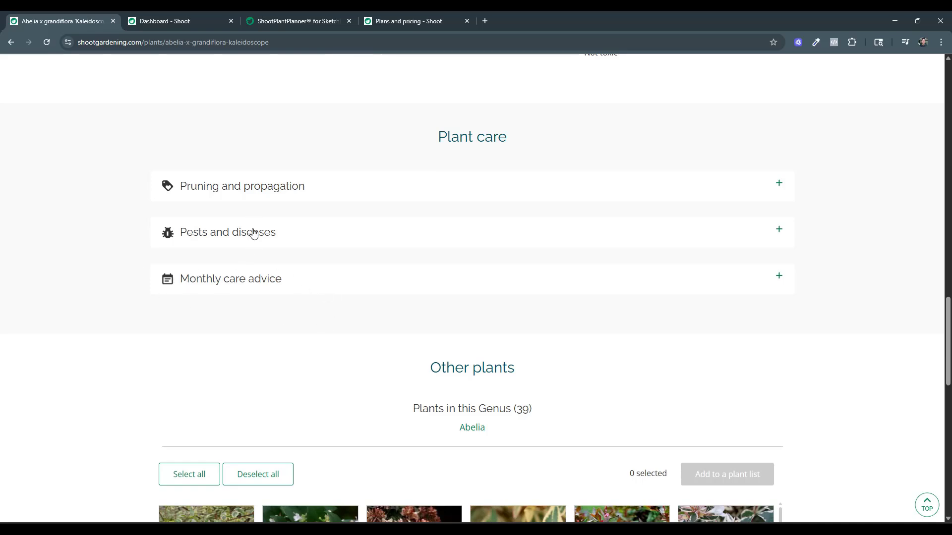
click(269, 186)
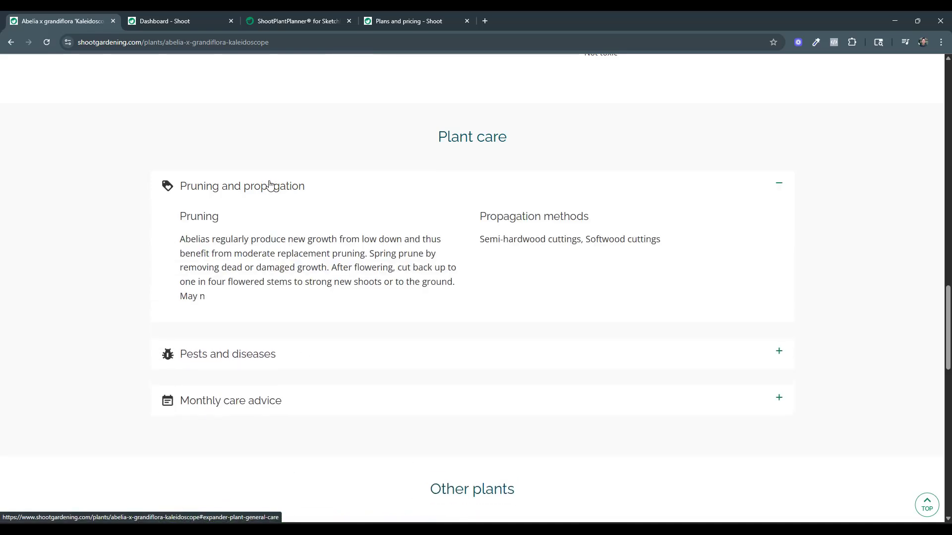
click(270, 186)
click(262, 233)
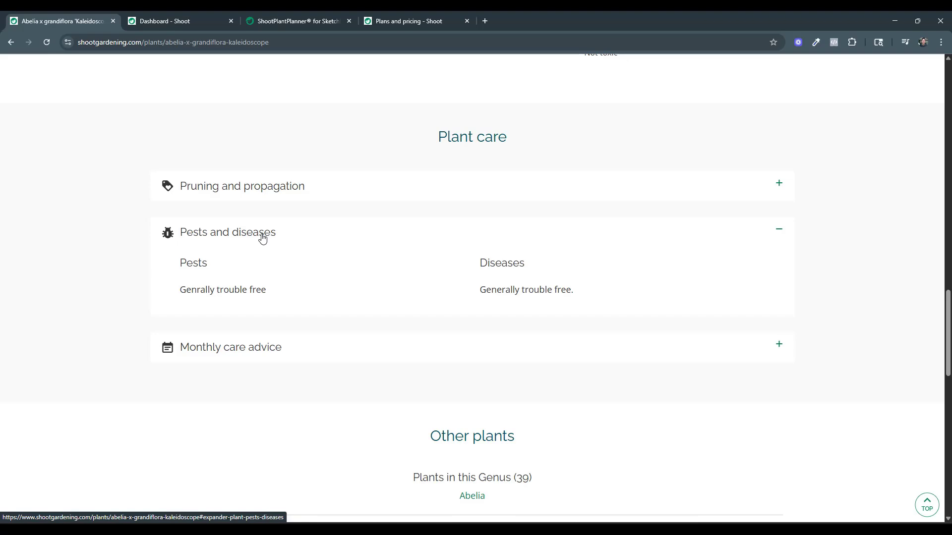
click(262, 234)
click(248, 283)
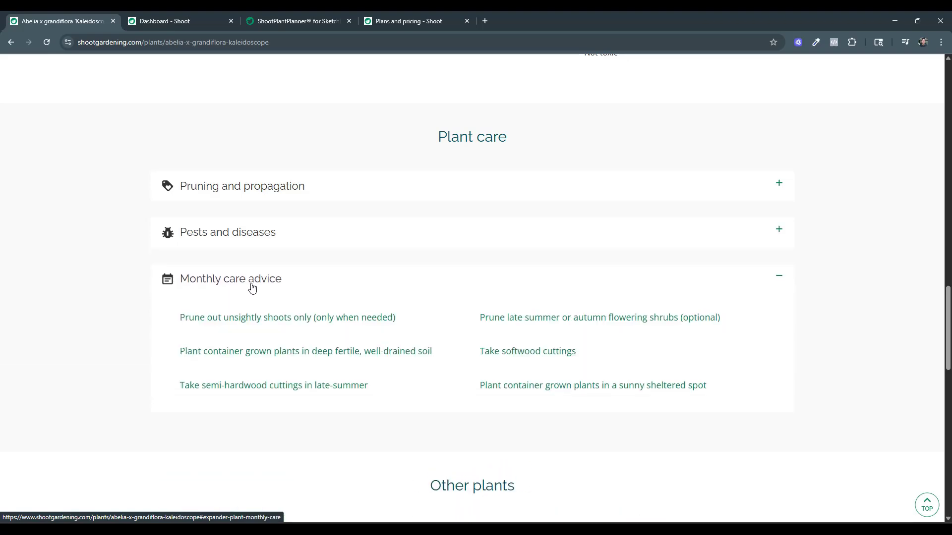
- Open ShootChecker for the Kaleidoscope plant and compare its preferred conditions with Test garden 1
scroll(263, 272, up, 8)
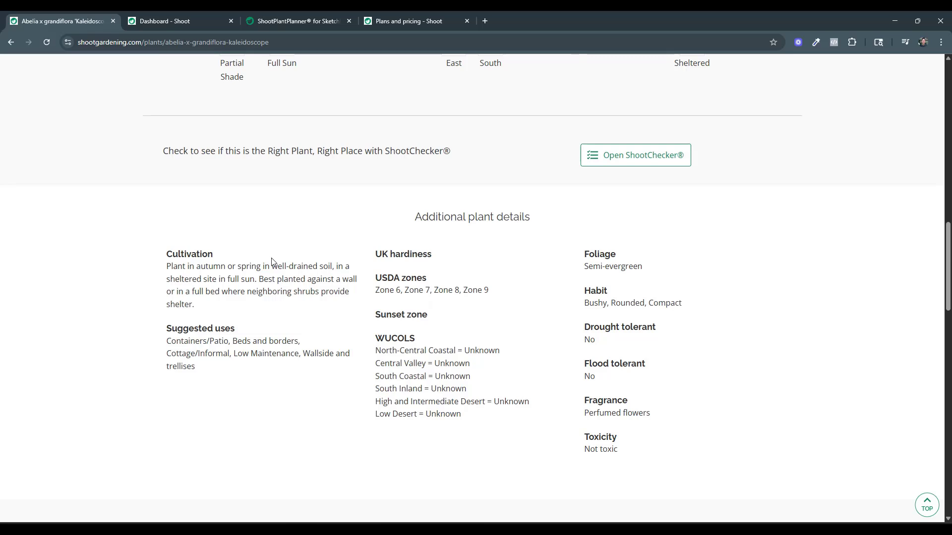
scroll(273, 262, up, 4)
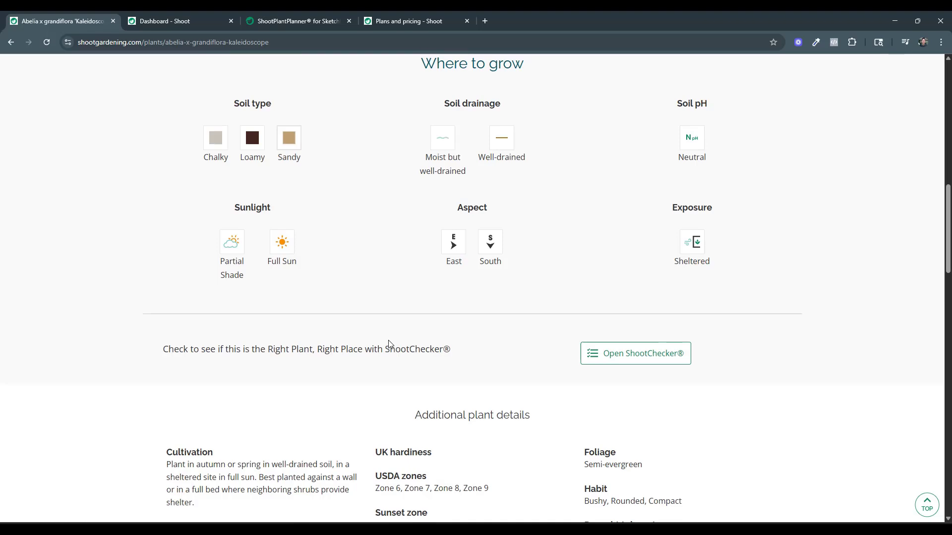
click(635, 355)
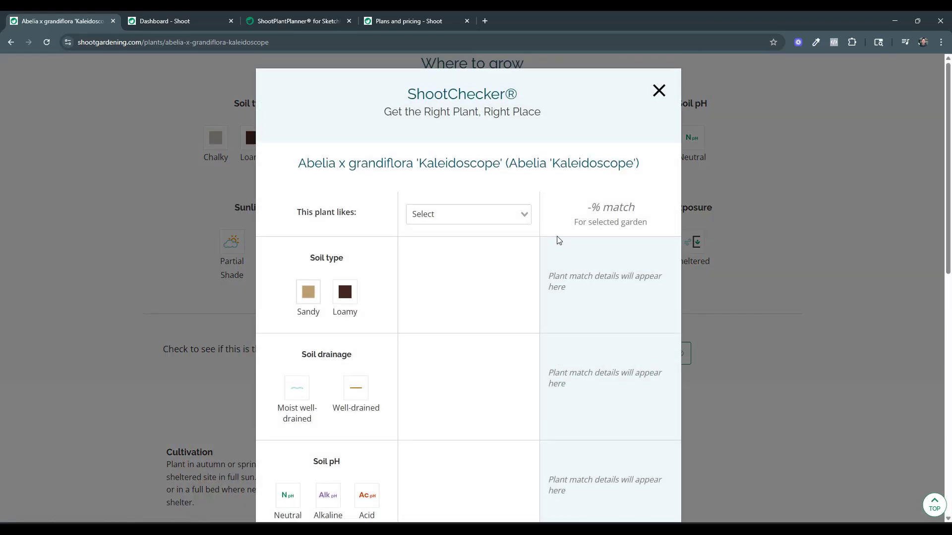
scroll(538, 226, down, 2)
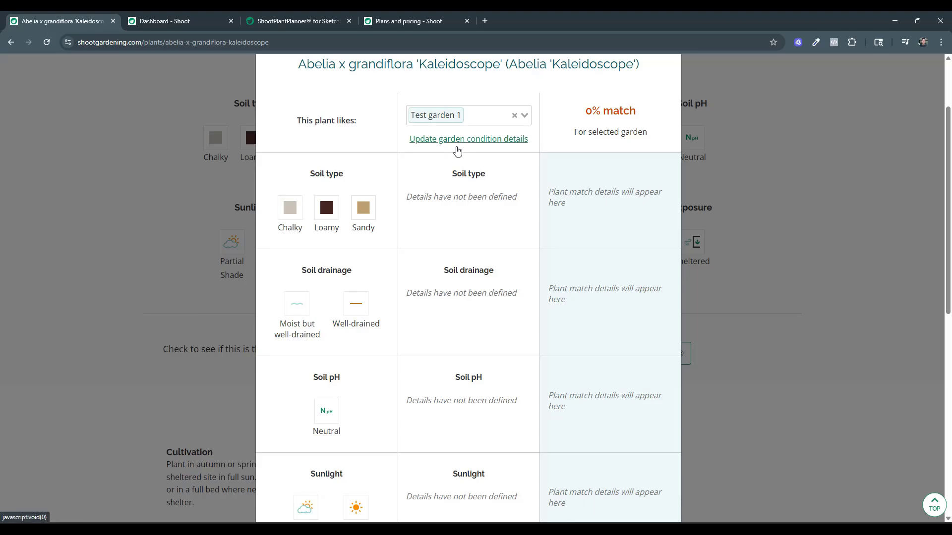
scroll(491, 263, down, 7)
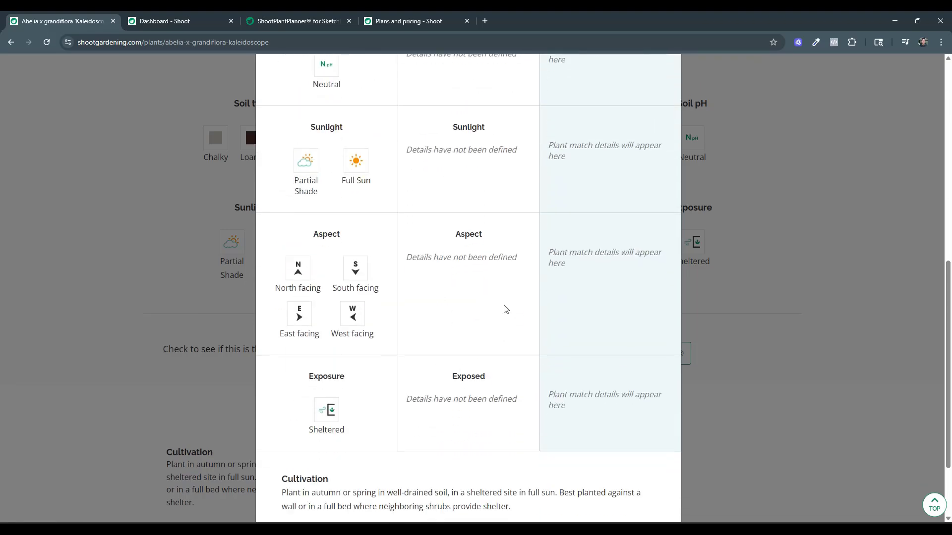
scroll(504, 307, up, 4)
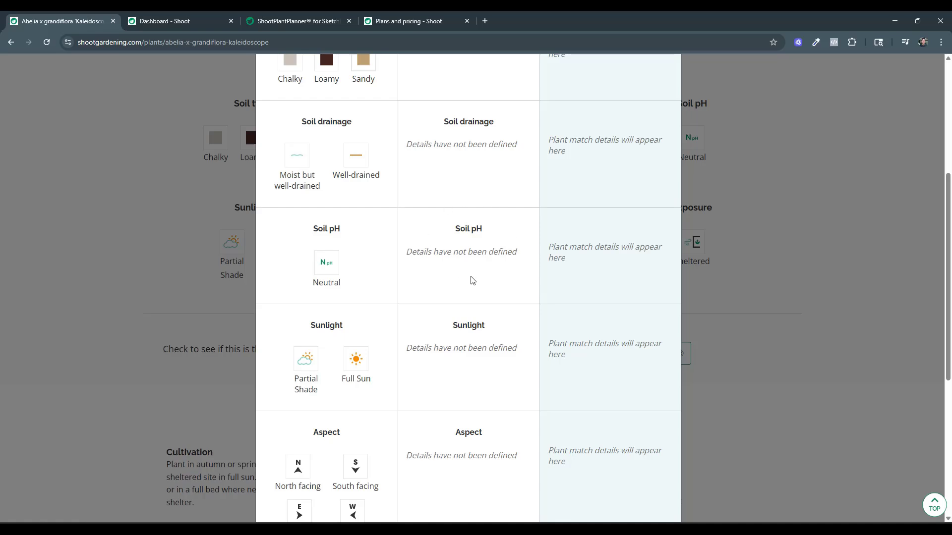
- Add the Kaleidoscope plant to the garden project plant list of Test garden 1 as Planted, without a group or notes
scroll(472, 281, down, 4)
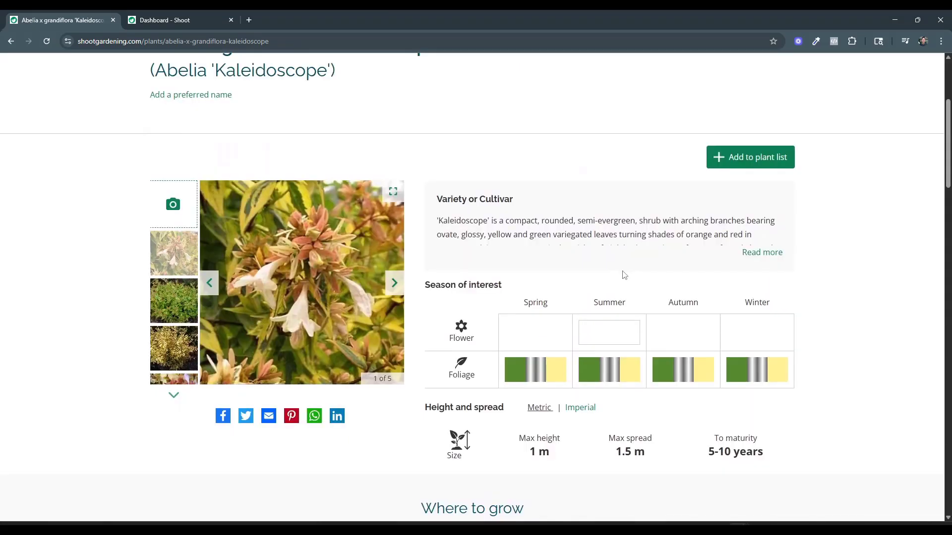
click(742, 157)
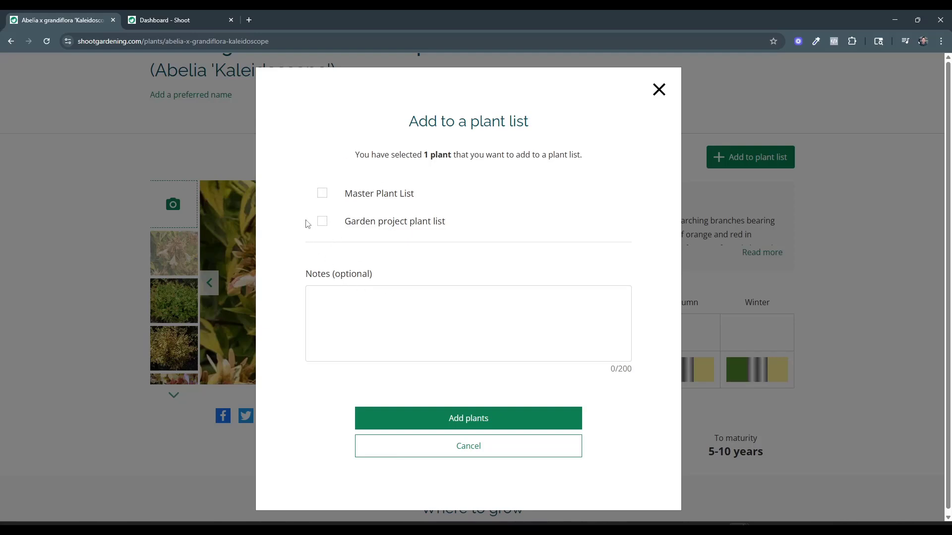
click(321, 224)
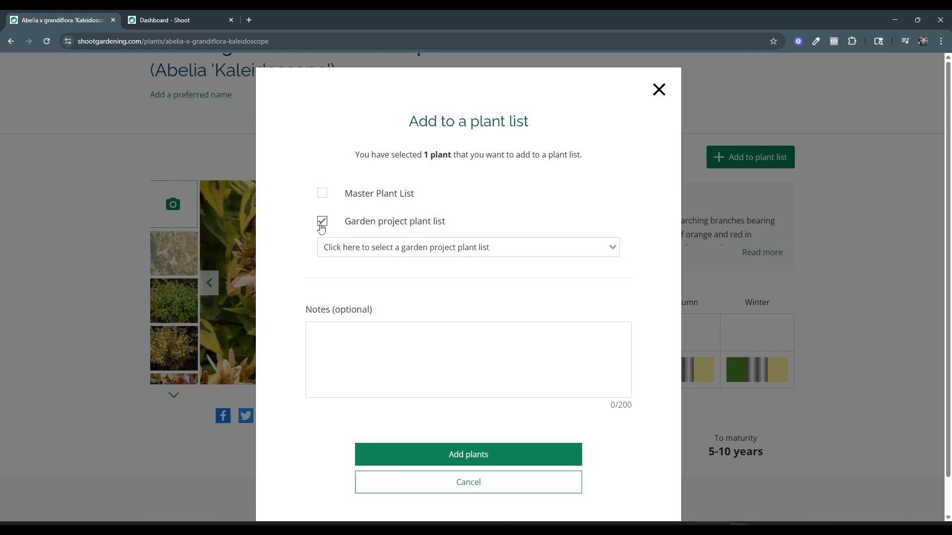
click(443, 248)
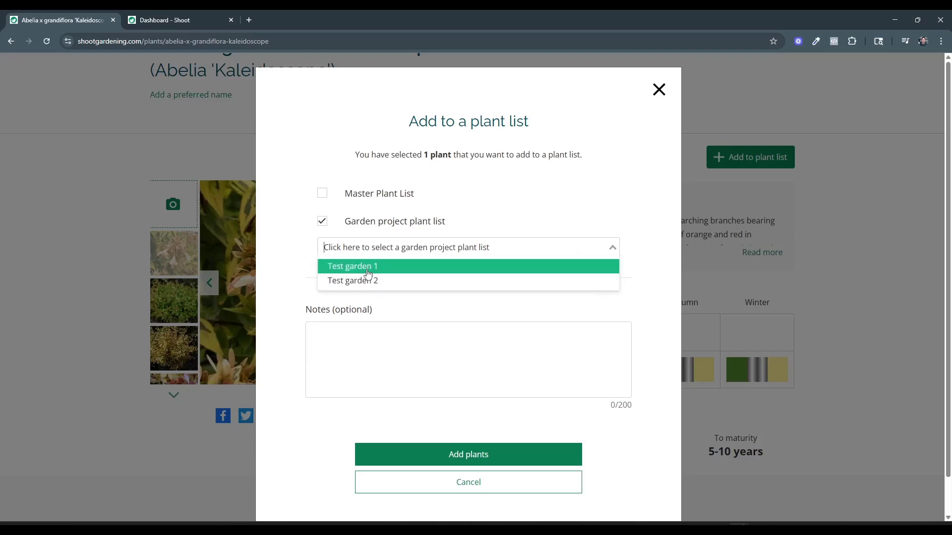
click(367, 268)
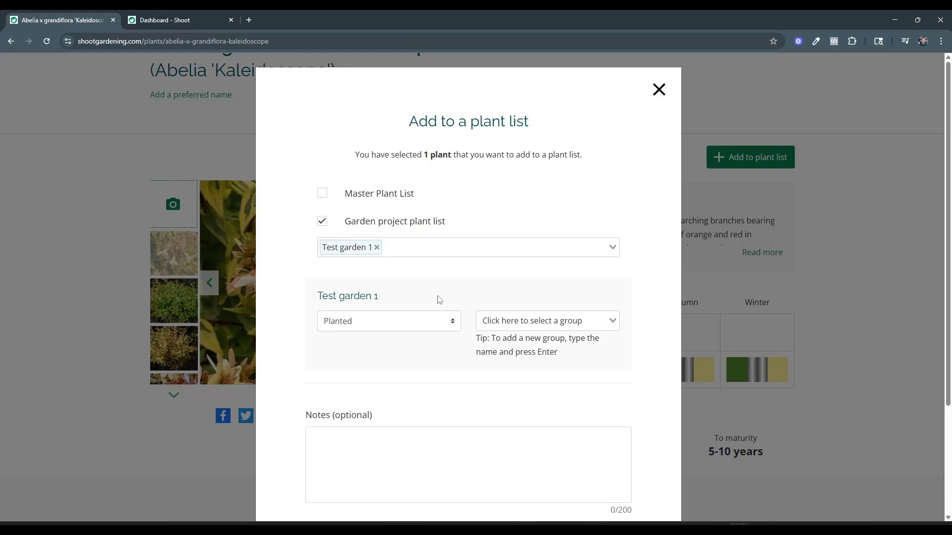
click(513, 322)
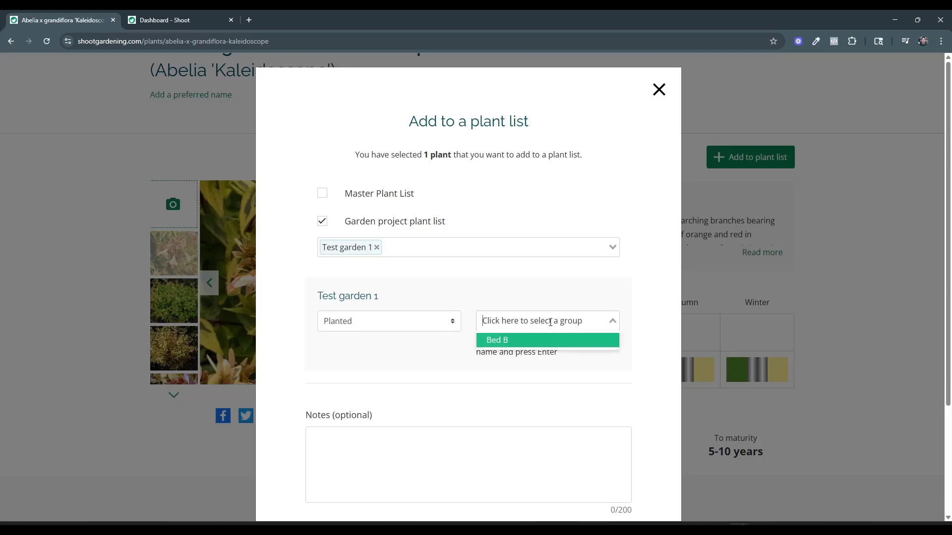
click(456, 328)
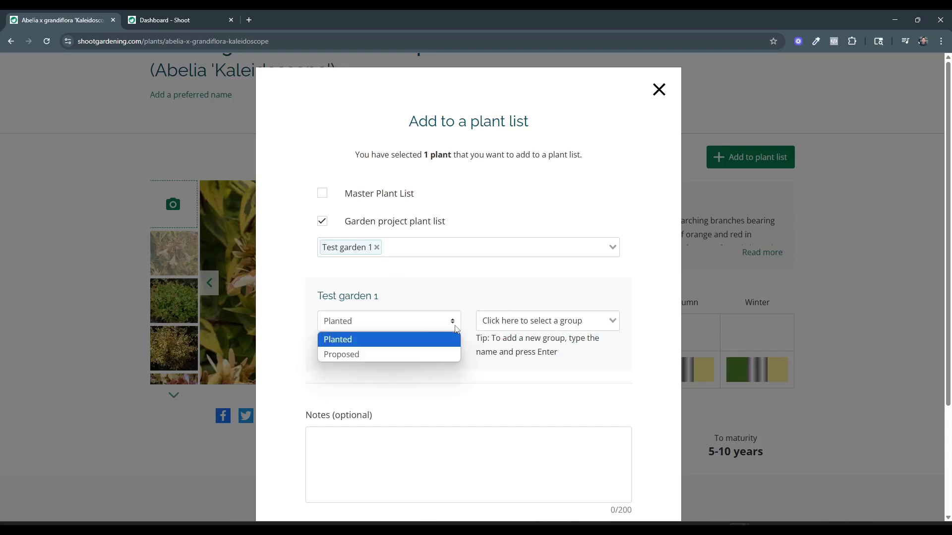
click(456, 327)
scroll(479, 278, down, 2)
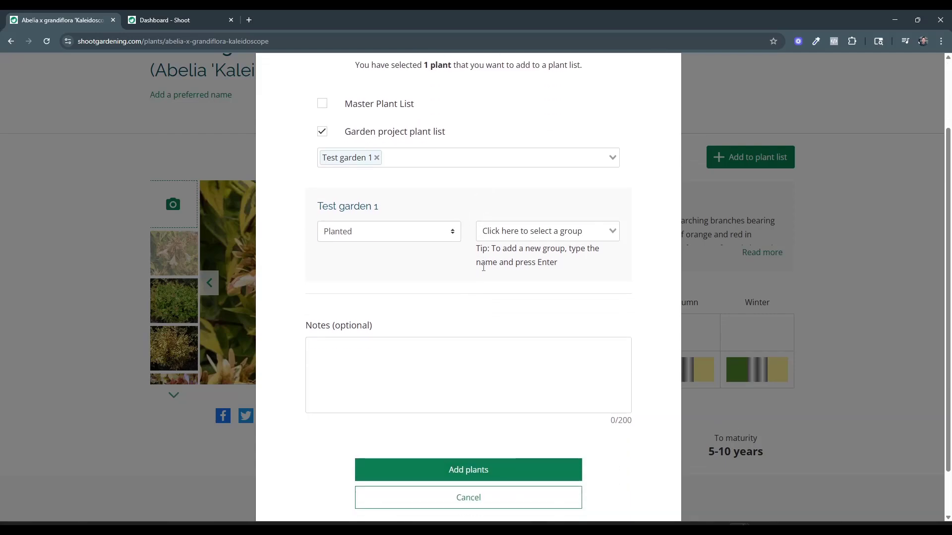
click(471, 465)
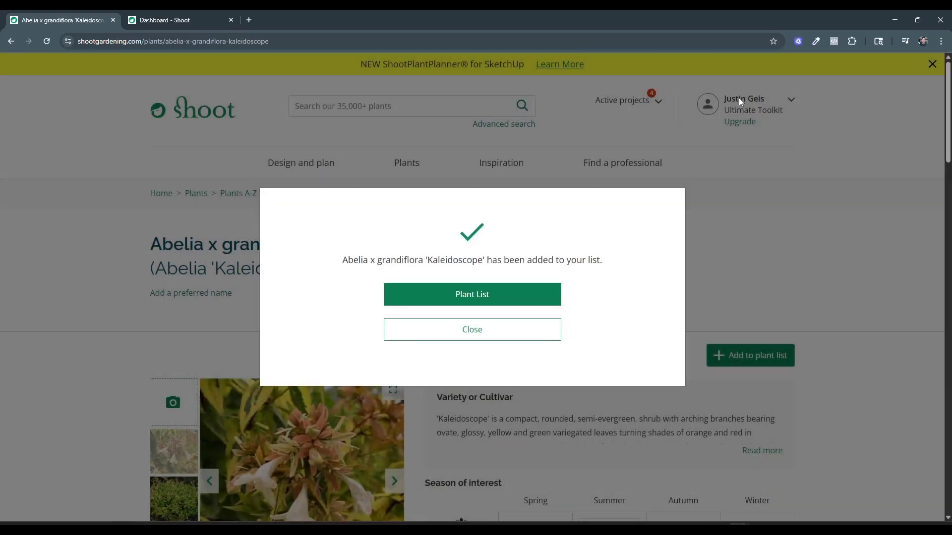
click(471, 331)
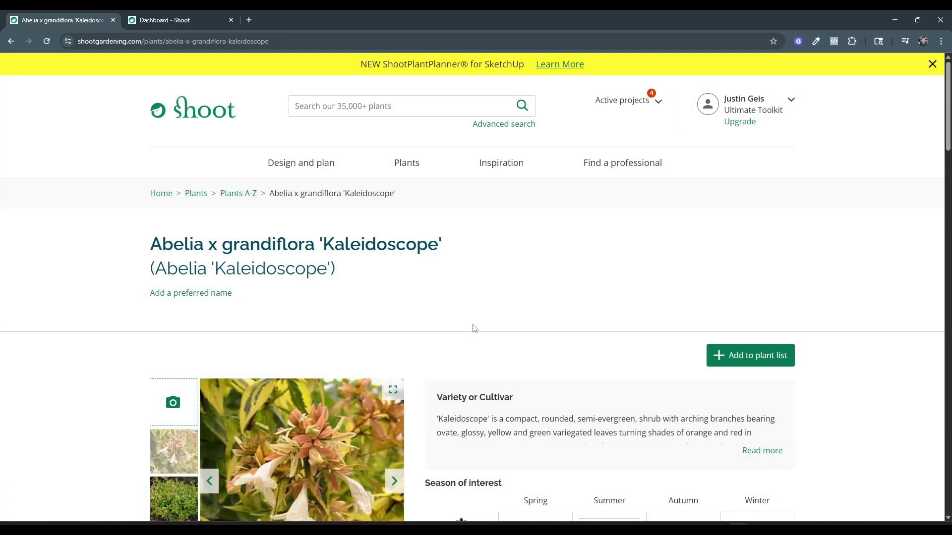
- Open the ShootPlantPlanner for SketchUp information page in a separate browser tab
scroll(501, 299, down, 1)
scroll(504, 299, up, 1)
right_click(554, 64)
click(570, 73)
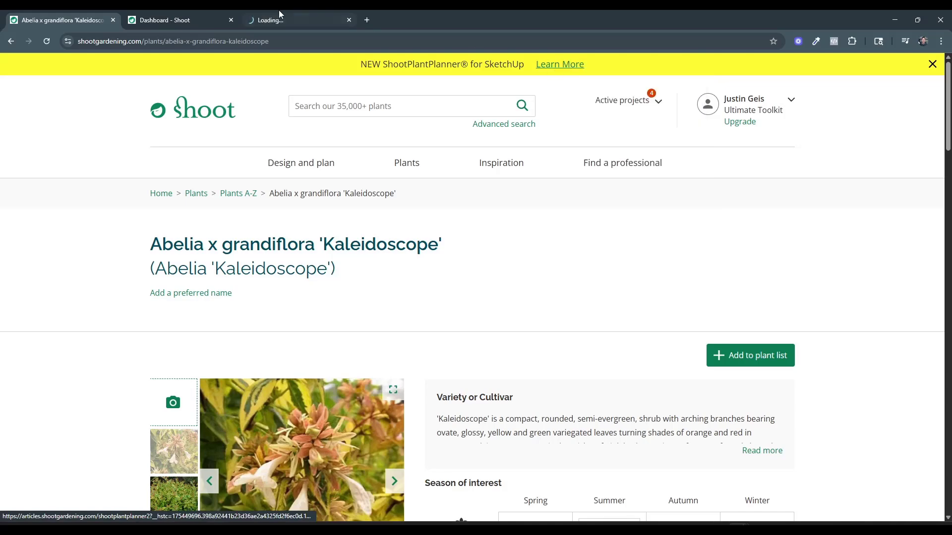
click(278, 13)
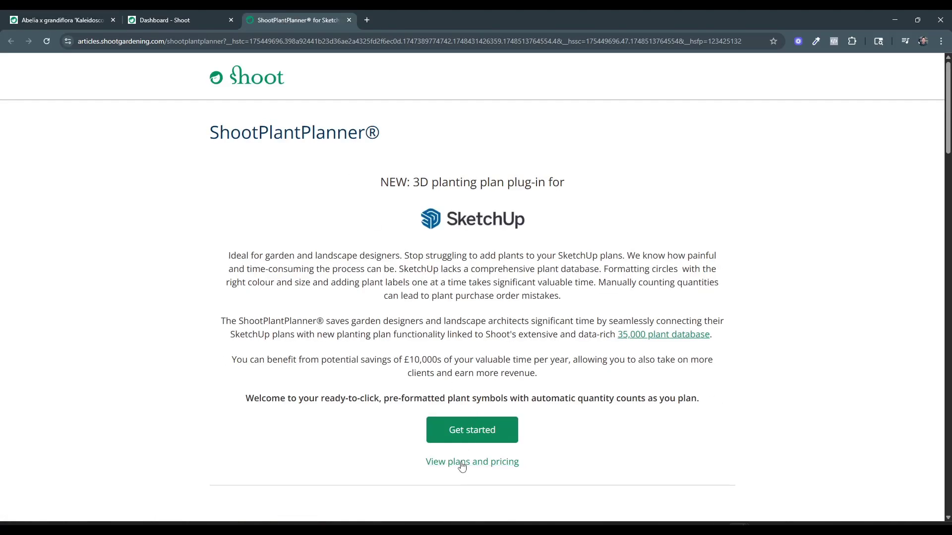
- Review Shoot's plans and pricing, including the features of the Ultimate toolkit + ShootPlantPlanner plan
click(462, 463)
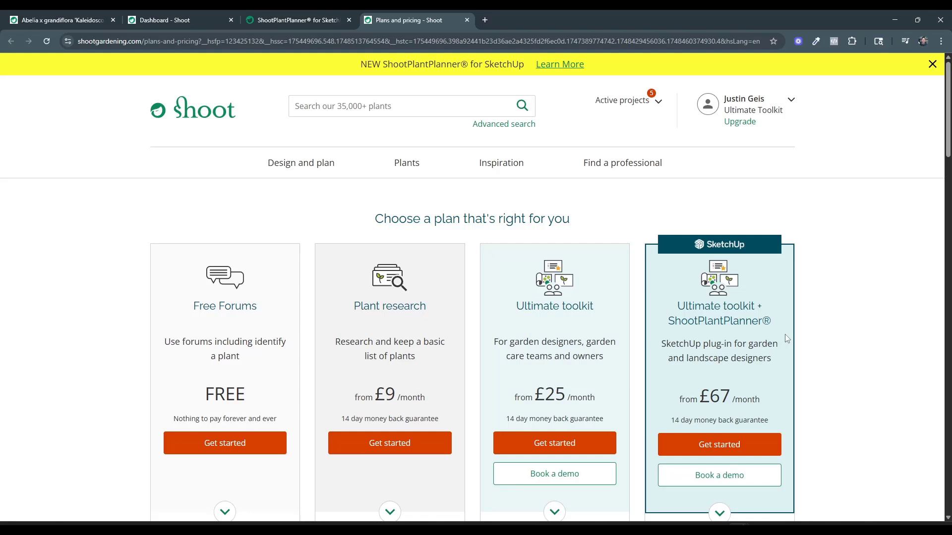
scroll(826, 295, down, 2)
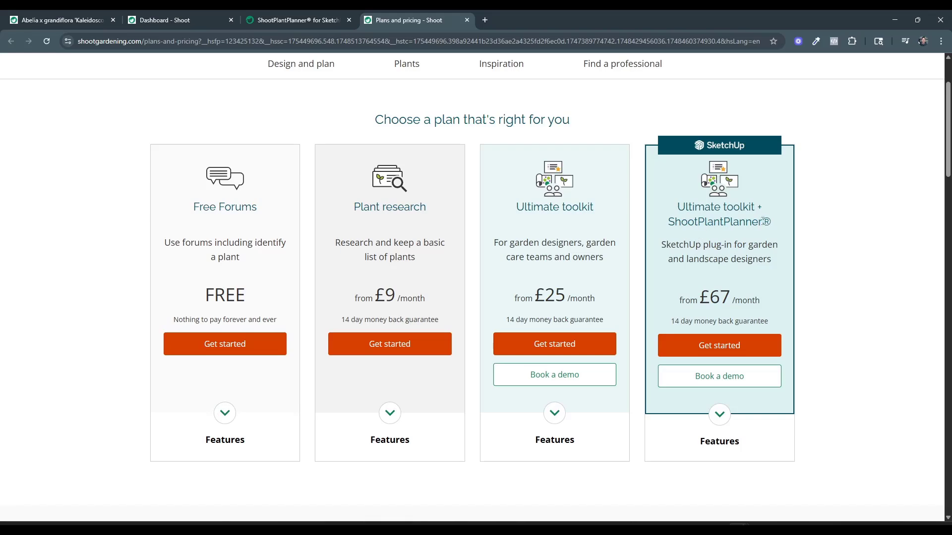
click(720, 414)
scroll(728, 261, up, 2)
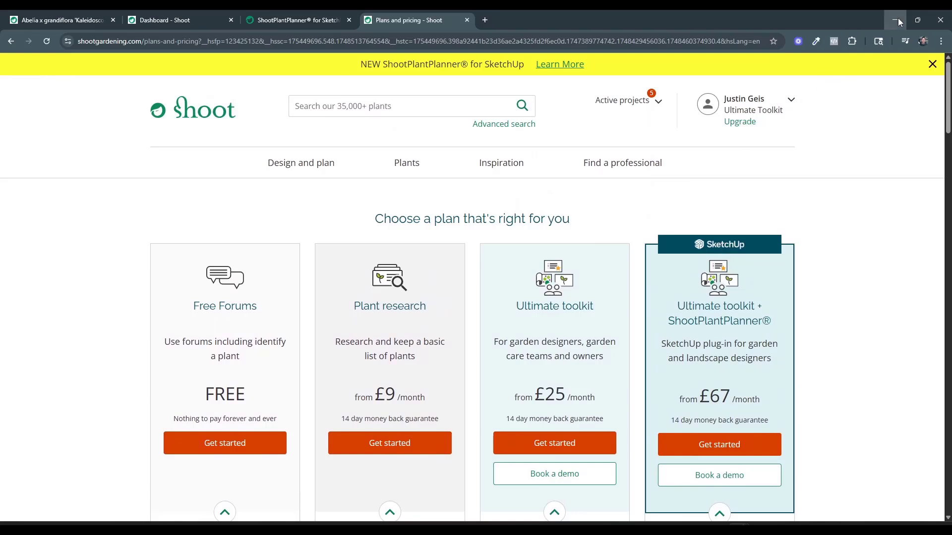
- Switch to SketchUp, launch ShootPlantPlanner and load the Test garden 1 project to browse its proposed plants
click(897, 20)
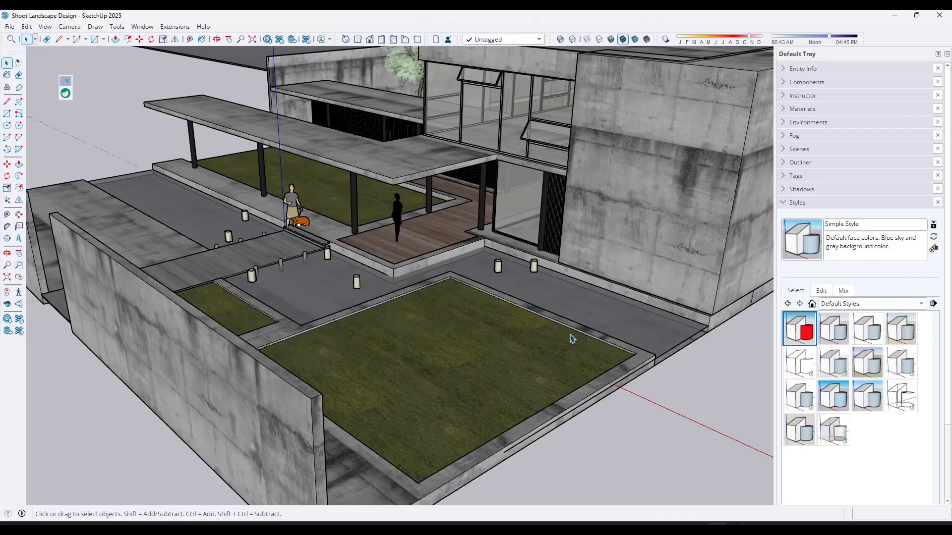
click(65, 94)
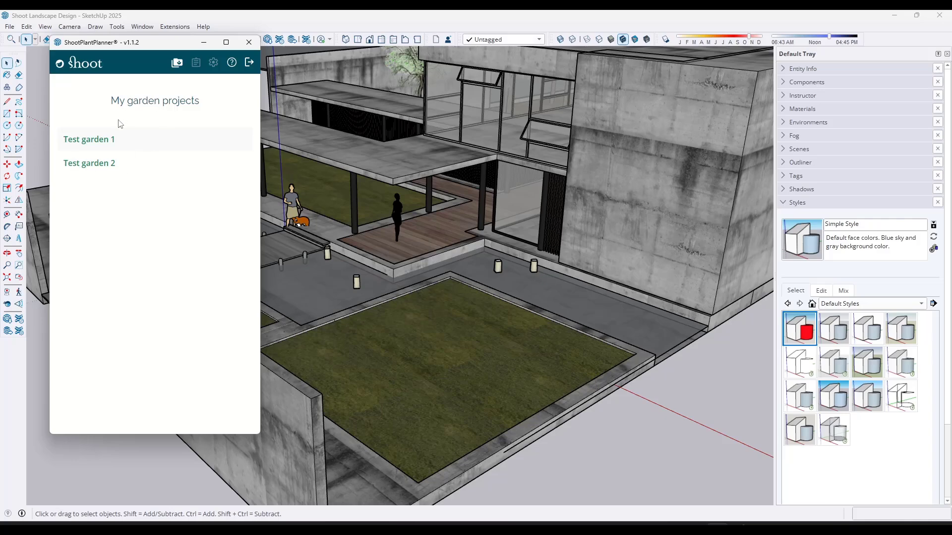
click(100, 146)
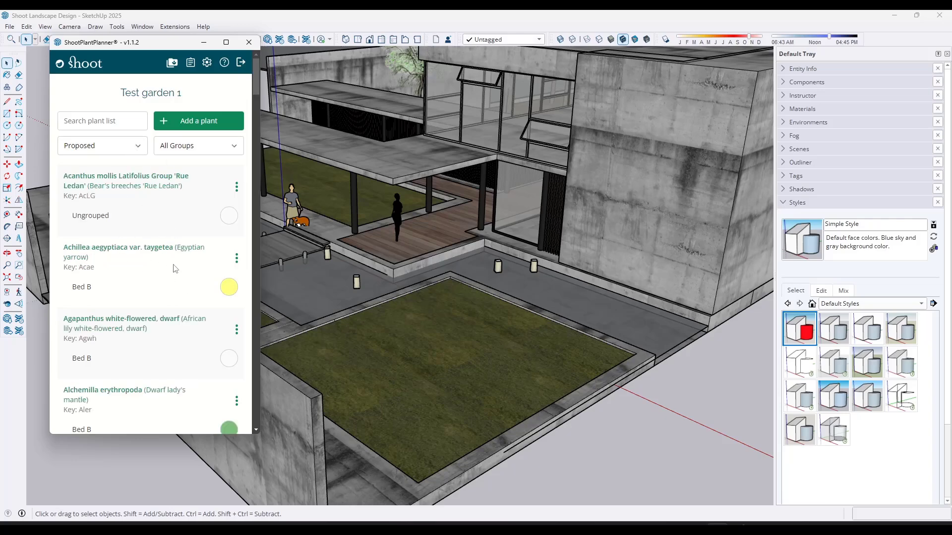
scroll(171, 262, down, 5)
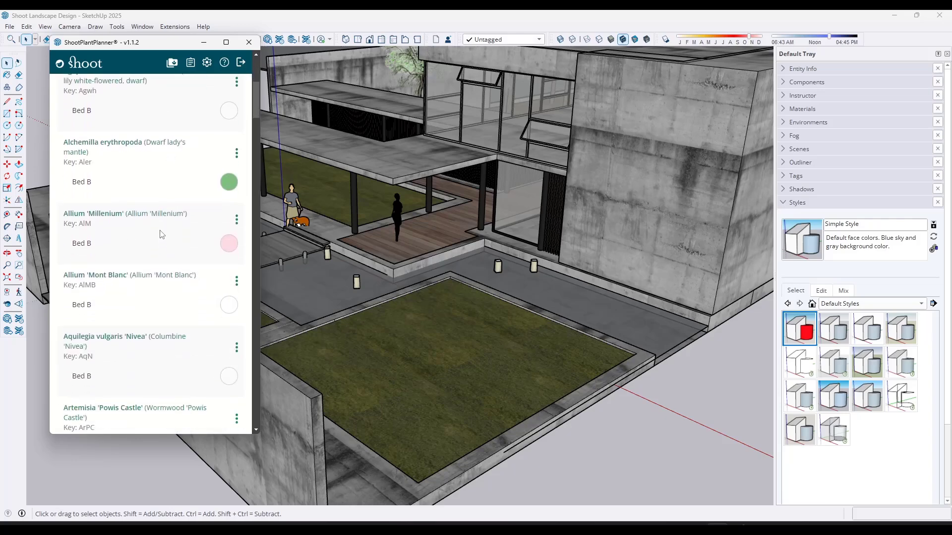
scroll(162, 228, up, 6)
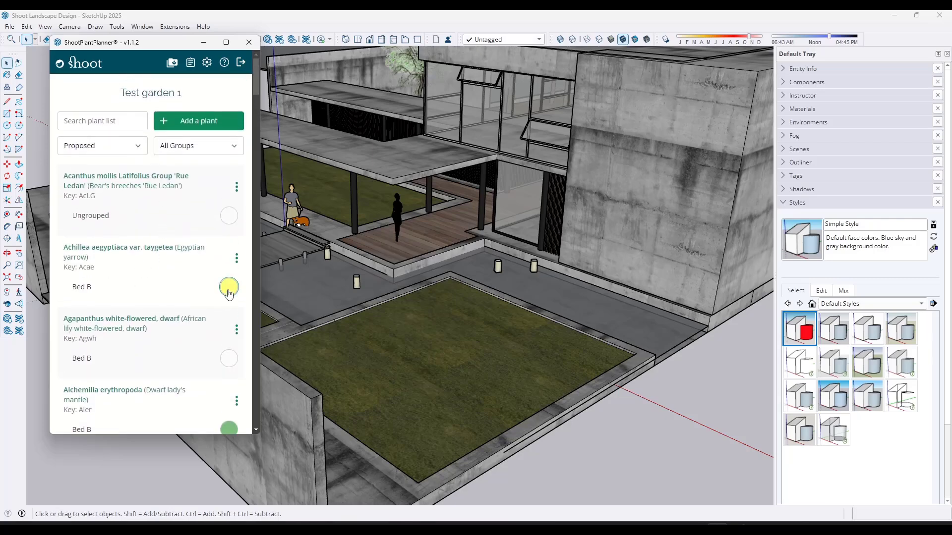
- Place a row of six Achillea aegyptiaca var. taygetea symbols along the edge of the large lawn nearest the deck
click(229, 287)
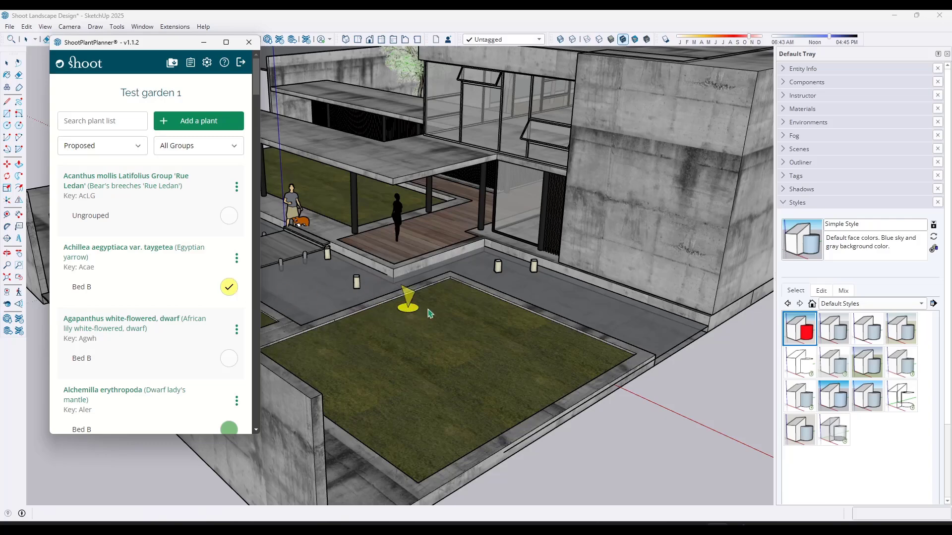
click(454, 297)
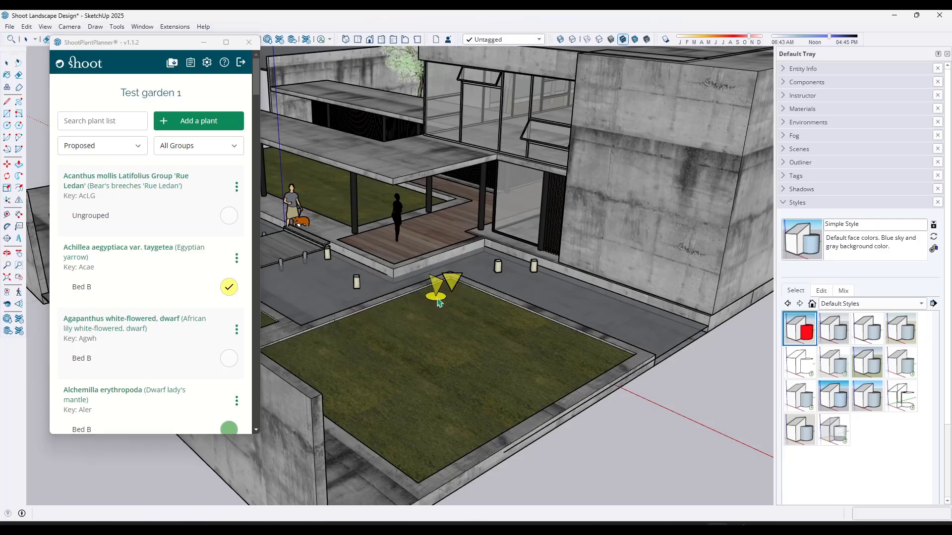
click(438, 300)
click(416, 308)
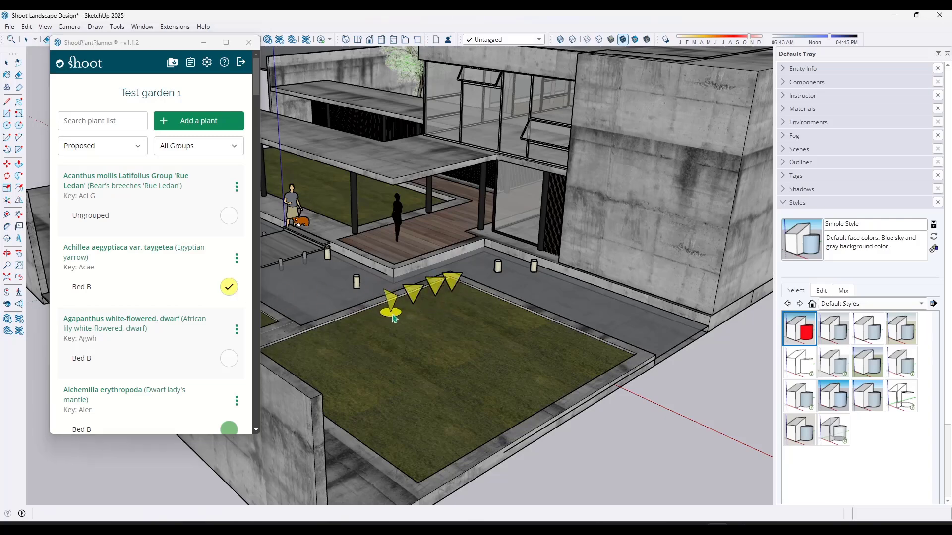
click(396, 315)
click(375, 323)
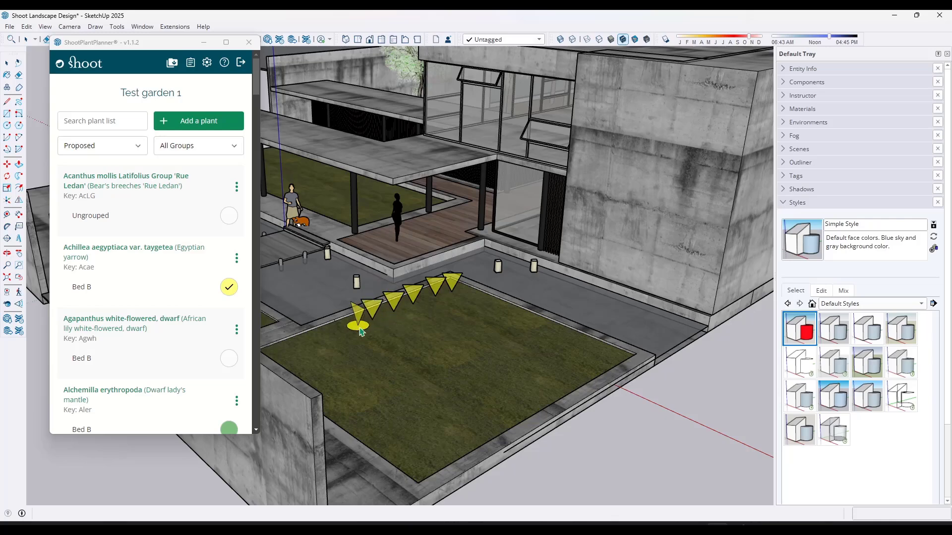
click(349, 332)
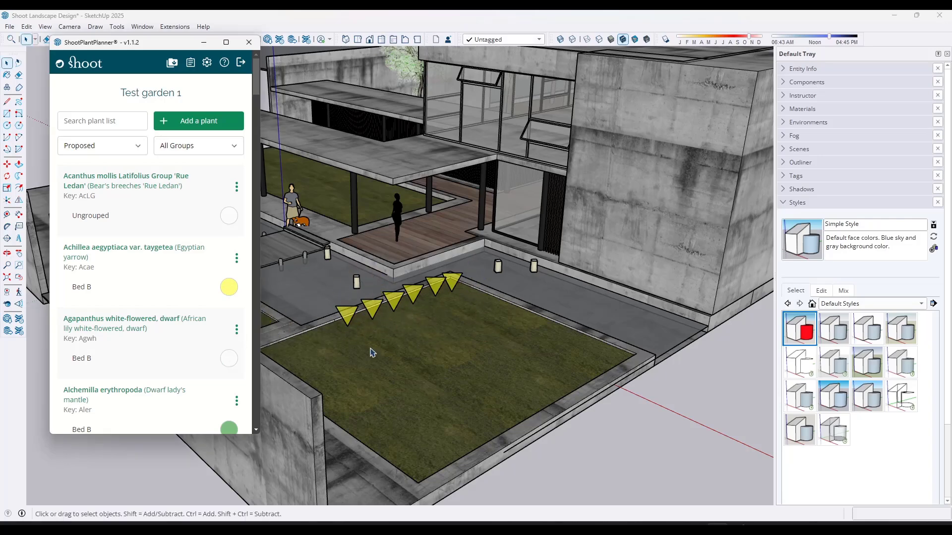
- Place a row of twelve white-flowered, dwarf Agapanthus symbols on the lawn in front of the Achillea row
click(229, 359)
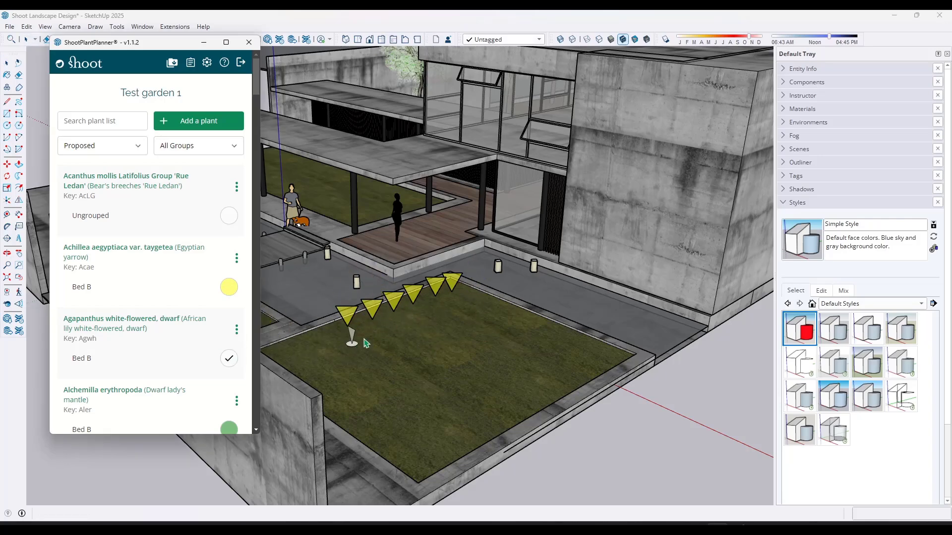
click(384, 334)
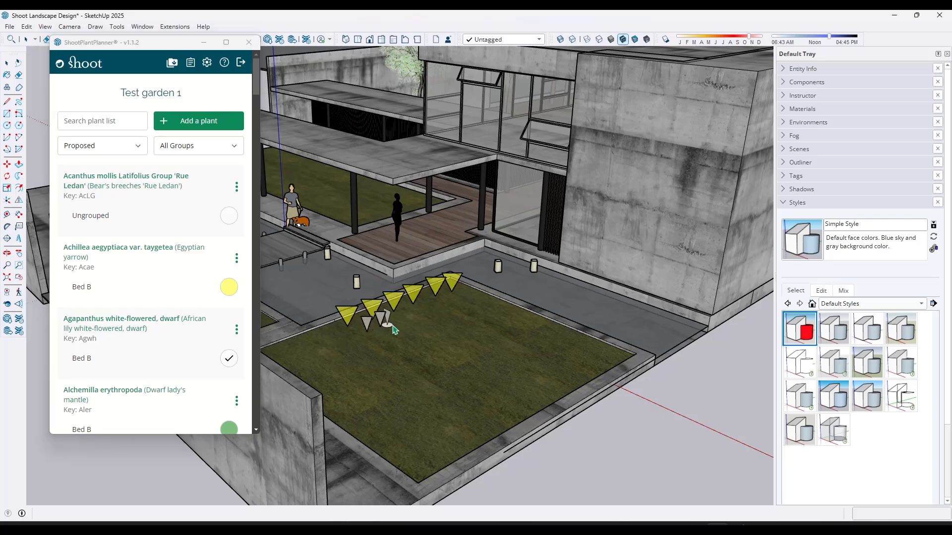
click(394, 330)
click(404, 326)
click(409, 316)
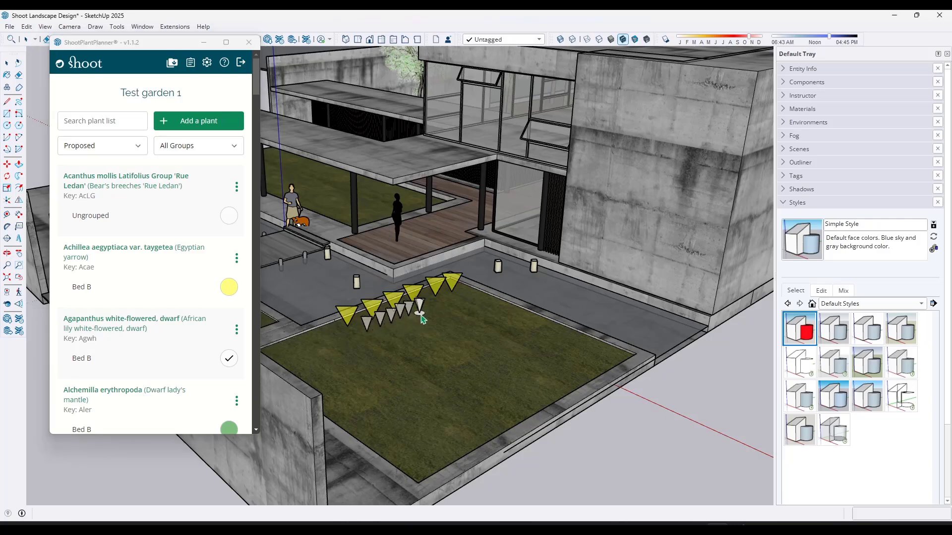
click(419, 312)
click(428, 308)
click(438, 305)
click(448, 302)
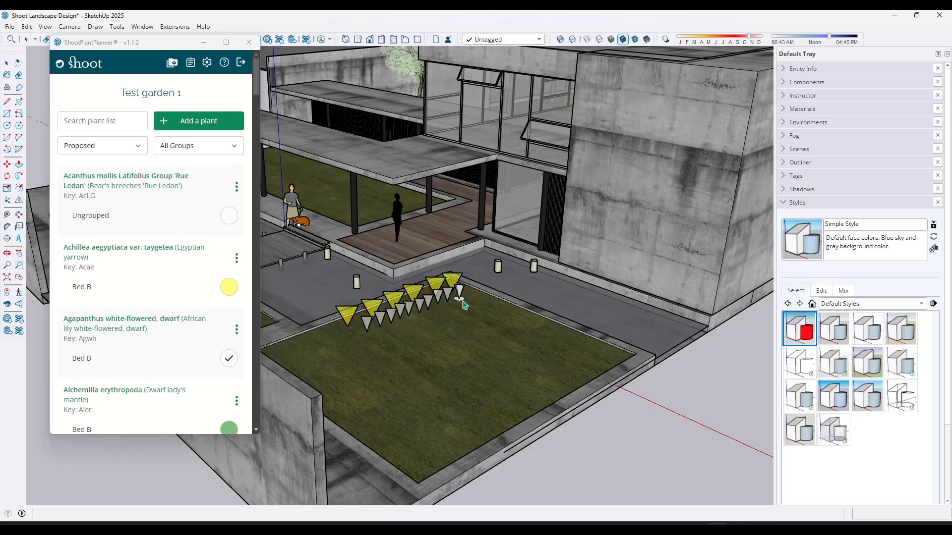
click(459, 299)
click(468, 297)
click(477, 300)
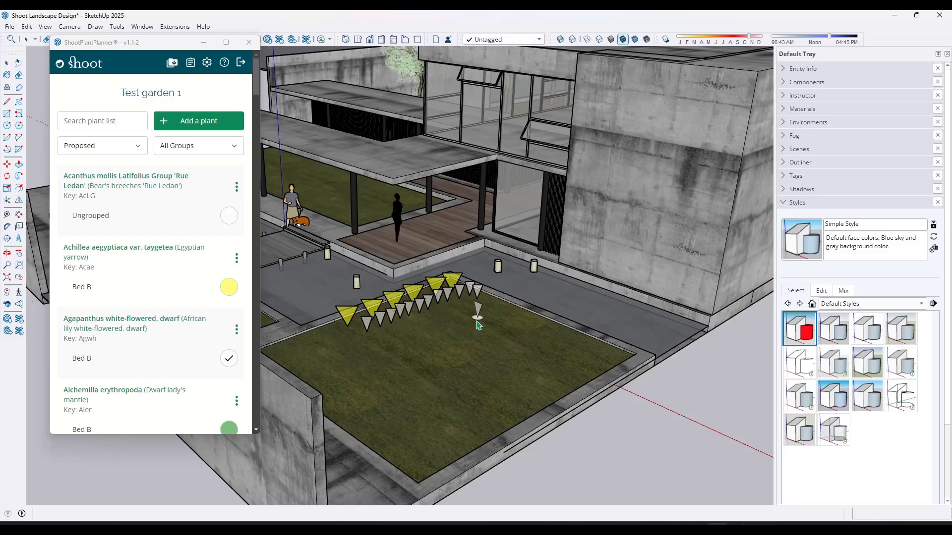
- Continue the second row of white-flowered, dwarf Agapanthus with three more symbols on the lawn beside the first row
click(357, 39)
scroll(571, 257, up, 4)
scroll(542, 260, up, 2)
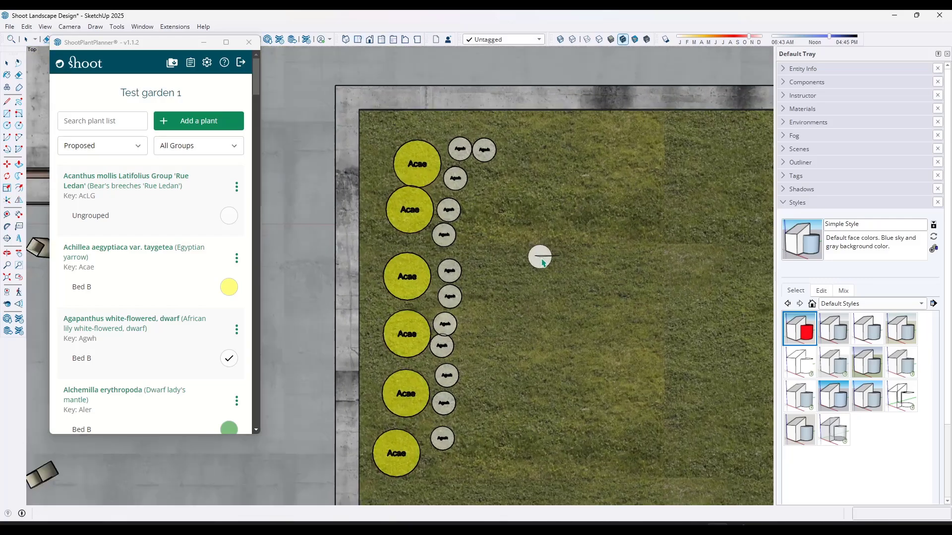
scroll(538, 250, up, 2)
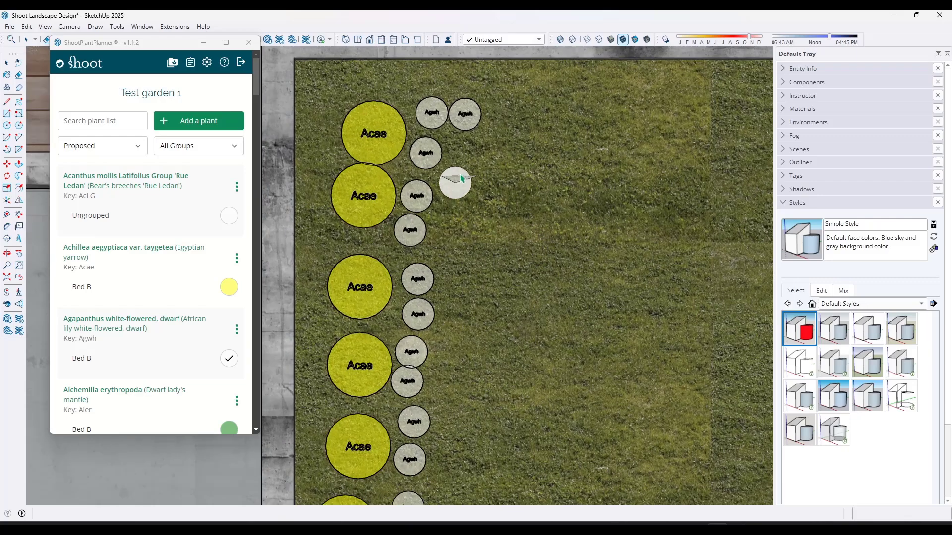
click(469, 162)
click(457, 204)
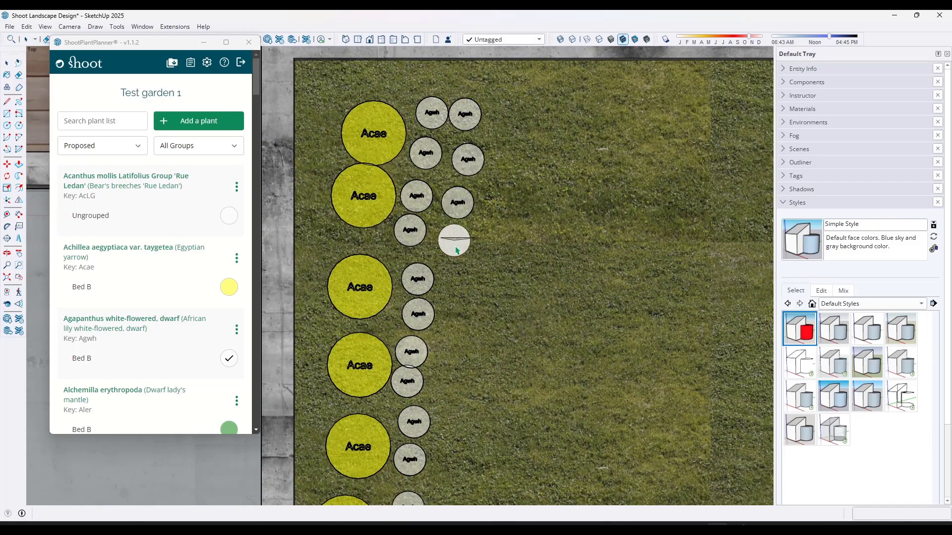
middle_drag(483, 286, 470, 188)
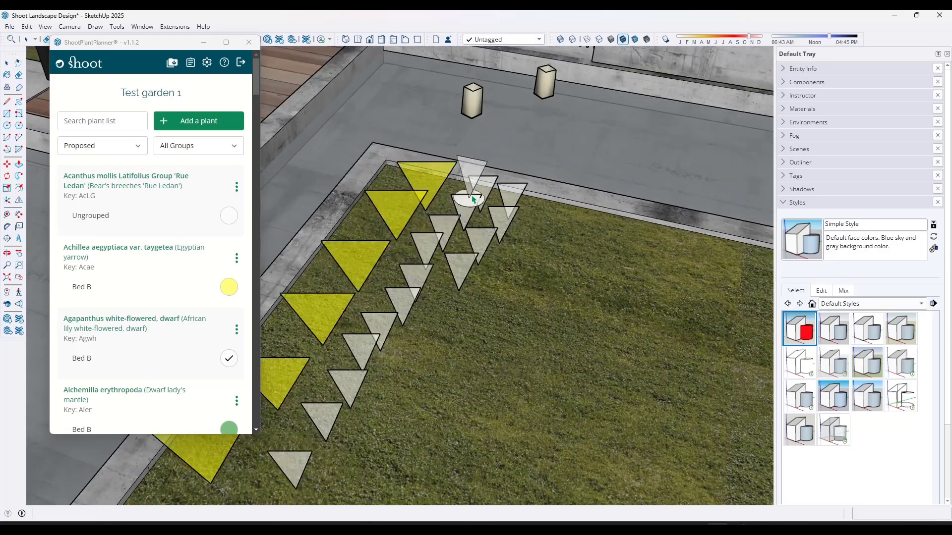
- Extend the second Agapanthus row with four more symbols running parallel to the yellow Achillea row
click(356, 40)
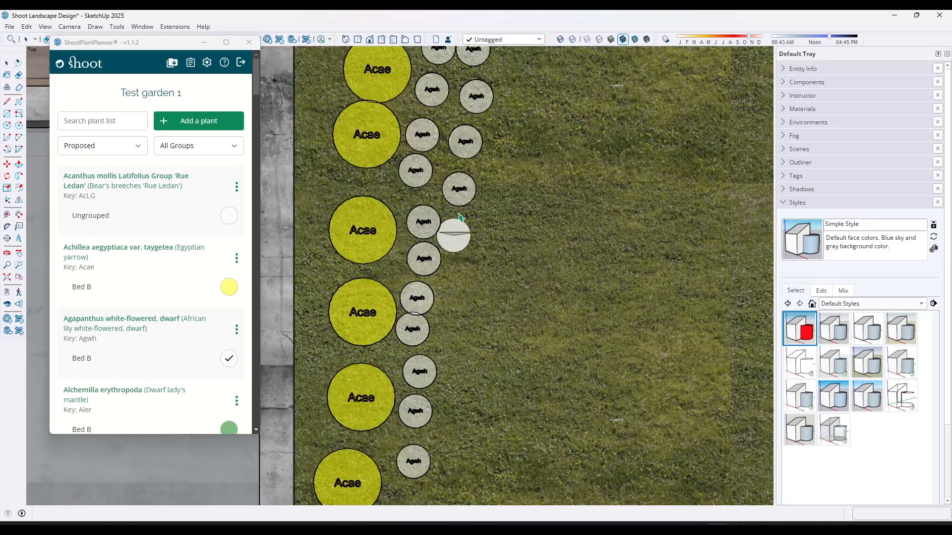
middle_drag(457, 218, 411, 166)
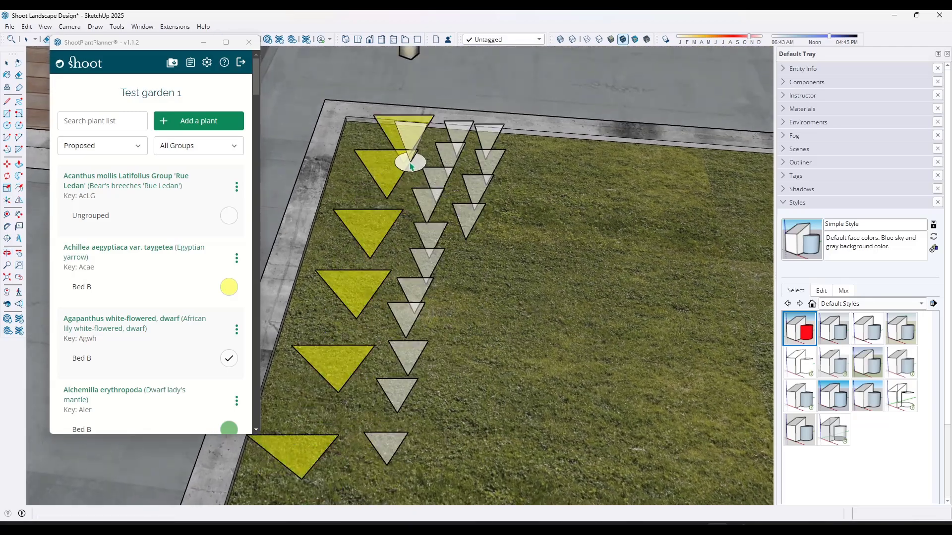
scroll(411, 167, down, 4)
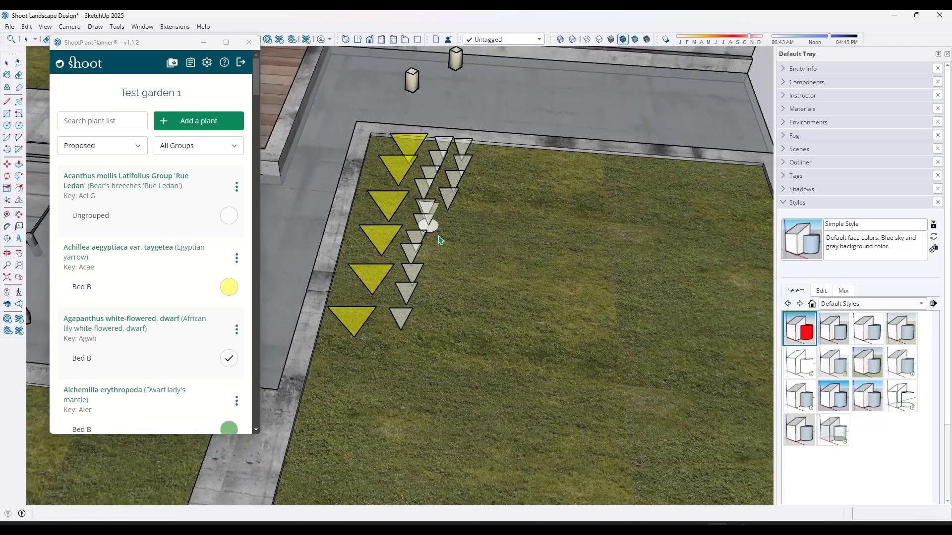
mouse_move(440, 240)
middle_down()
mouse_move(468, 272)
mouse_move(440, 204)
mouse_move(468, 252)
mouse_move(469, 282)
mouse_move(465, 248)
middle_up()
click(456, 236)
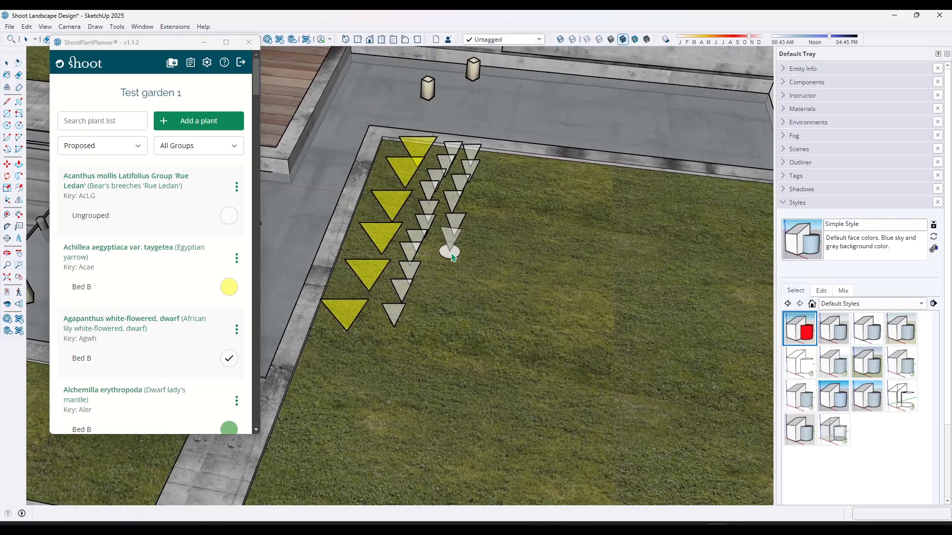
click(452, 256)
click(448, 277)
click(442, 304)
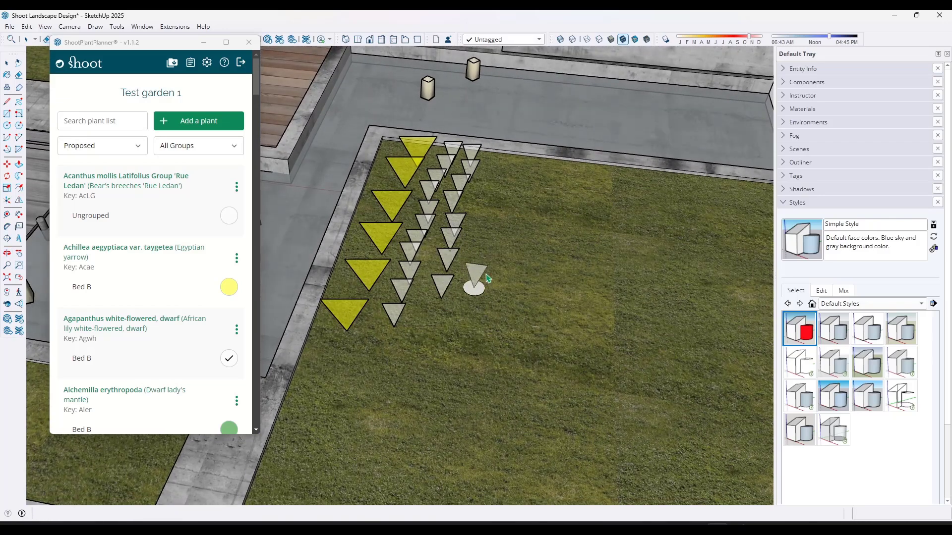
- Place five Alchemilla erythropoda symbols in a loose line across the lawn just past the ends of the Achillea and Agapanthus rows
scroll(488, 281, down, 2)
scroll(476, 270, down, 2)
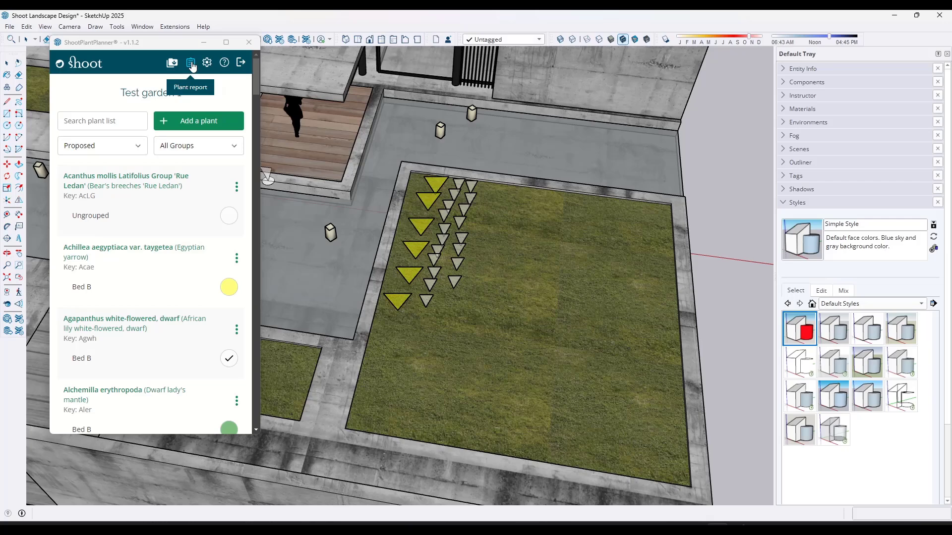
scroll(202, 293, down, 4)
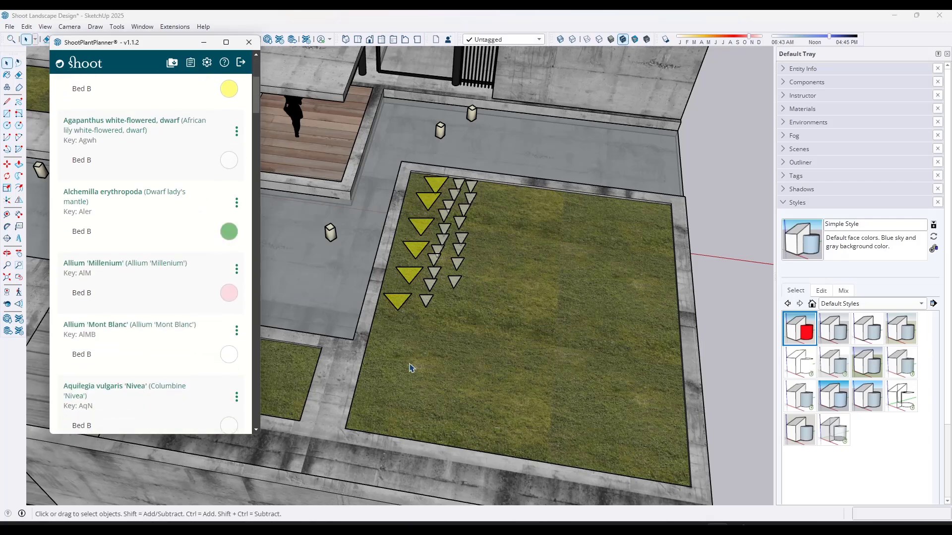
click(229, 231)
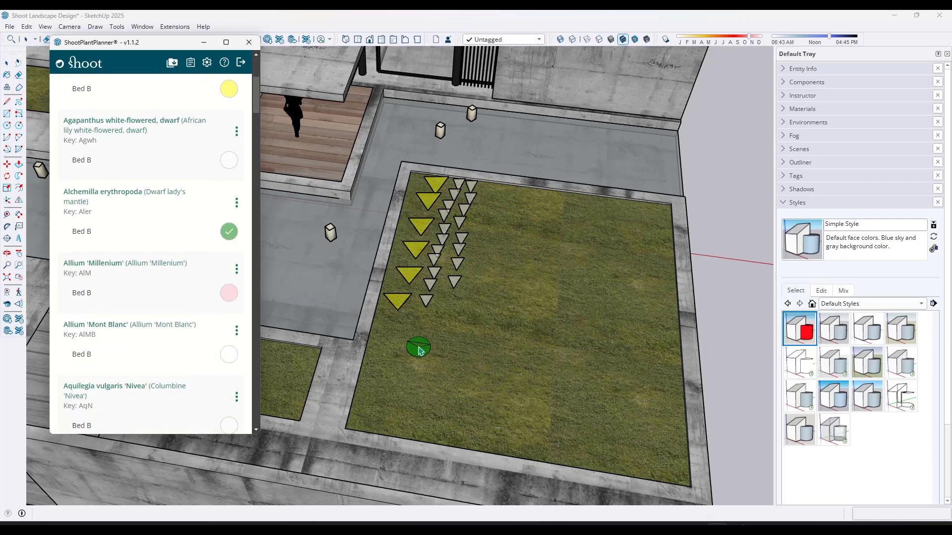
click(396, 335)
click(425, 337)
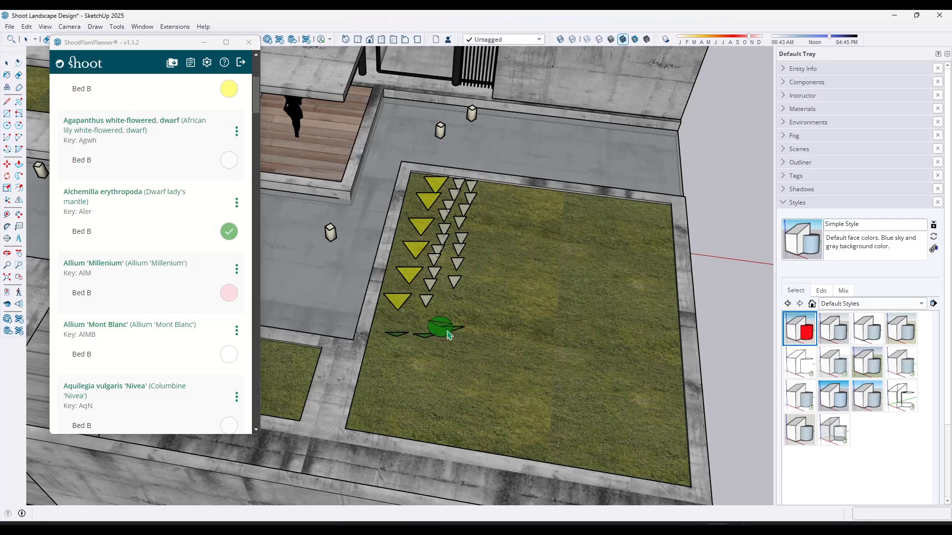
click(454, 328)
click(455, 314)
click(482, 312)
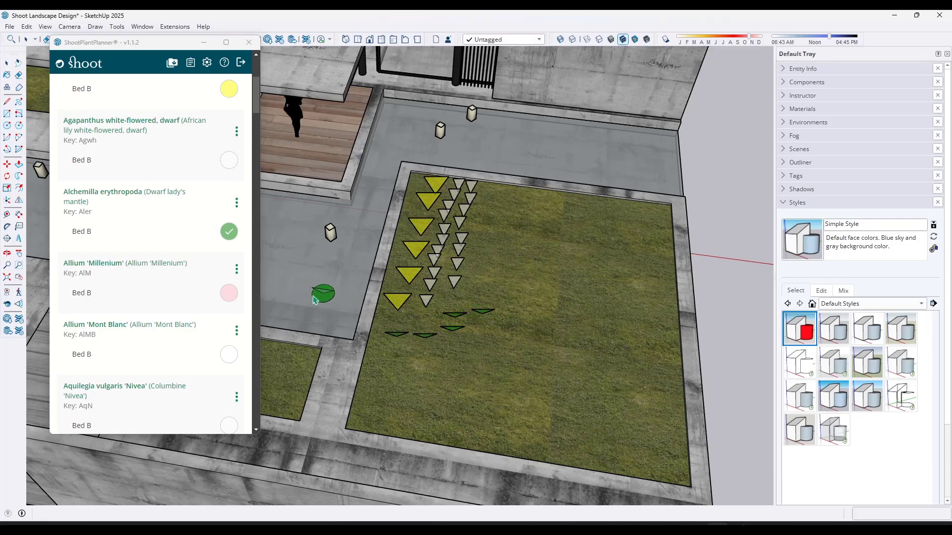
key(Escape)
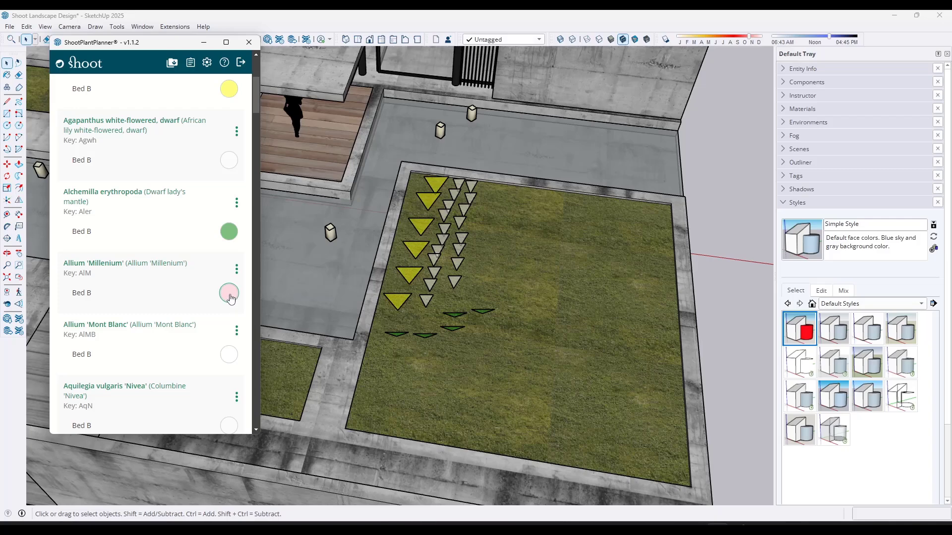
- Preview the planting symbols of Allium 'Millenium', Asplenium scolopendrium and Athyrium filix-femina without placing any of them
click(230, 294)
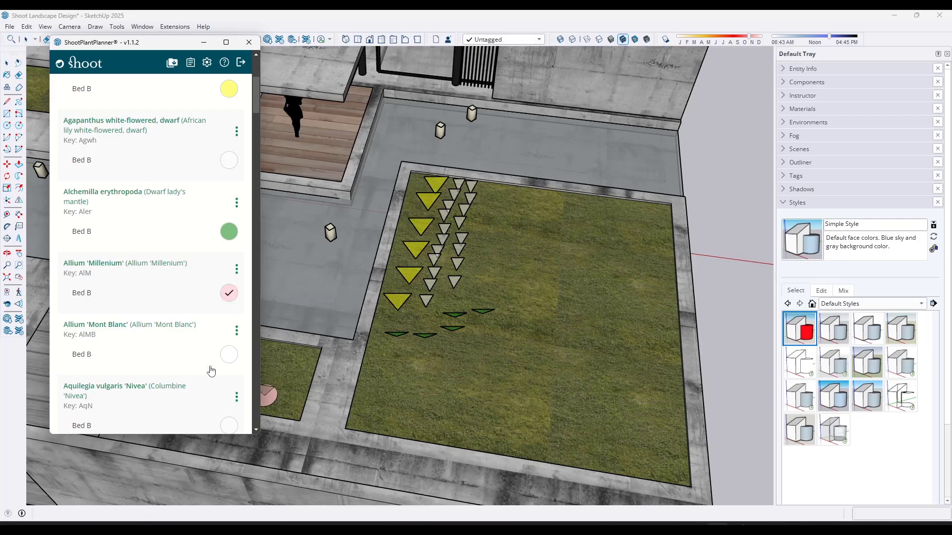
scroll(208, 365, down, 5)
click(229, 320)
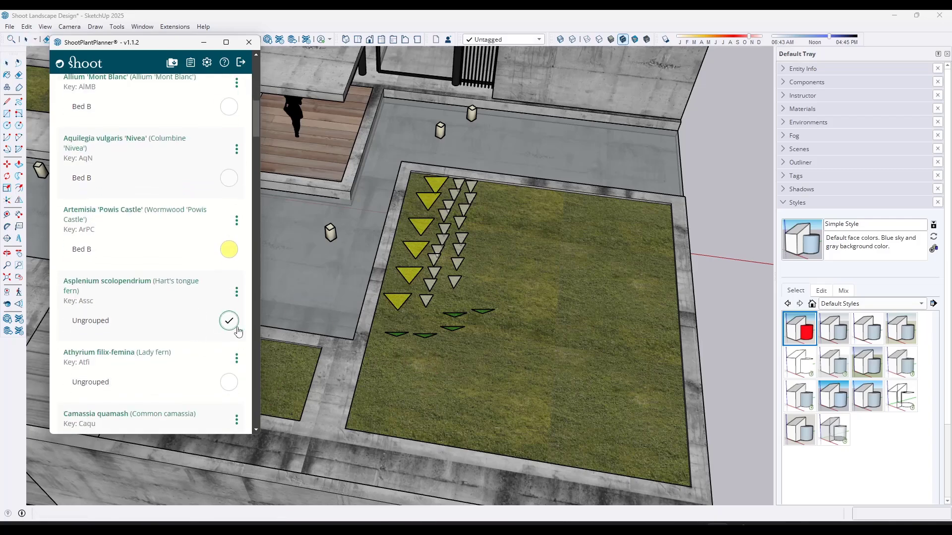
key(Escape)
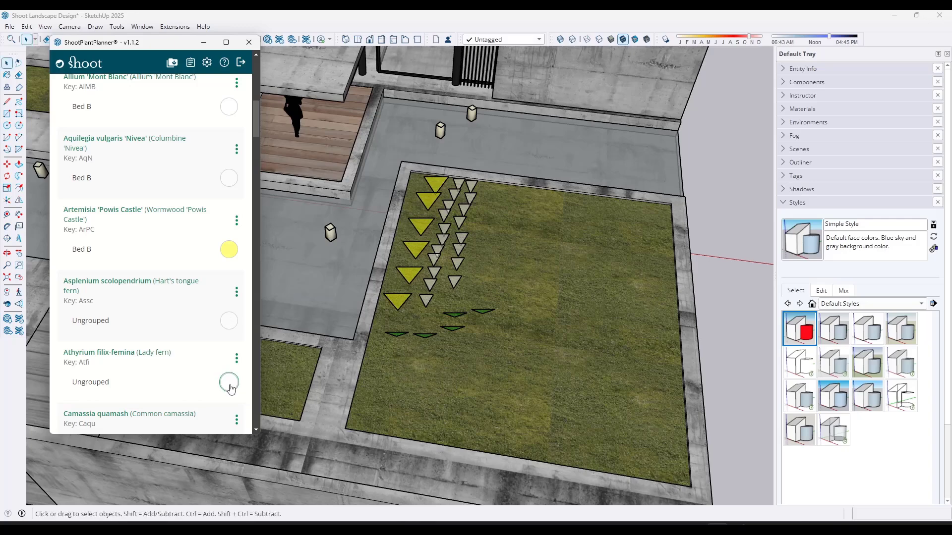
click(229, 385)
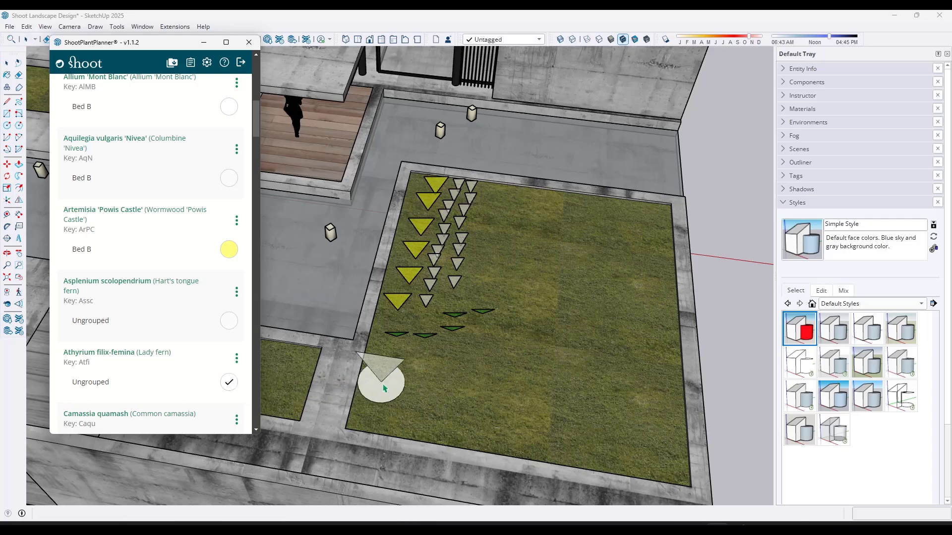
- Review the Athyrium filix-femina symbol settings for appearance, plotting size and plant ID key, and close them without saving
click(237, 362)
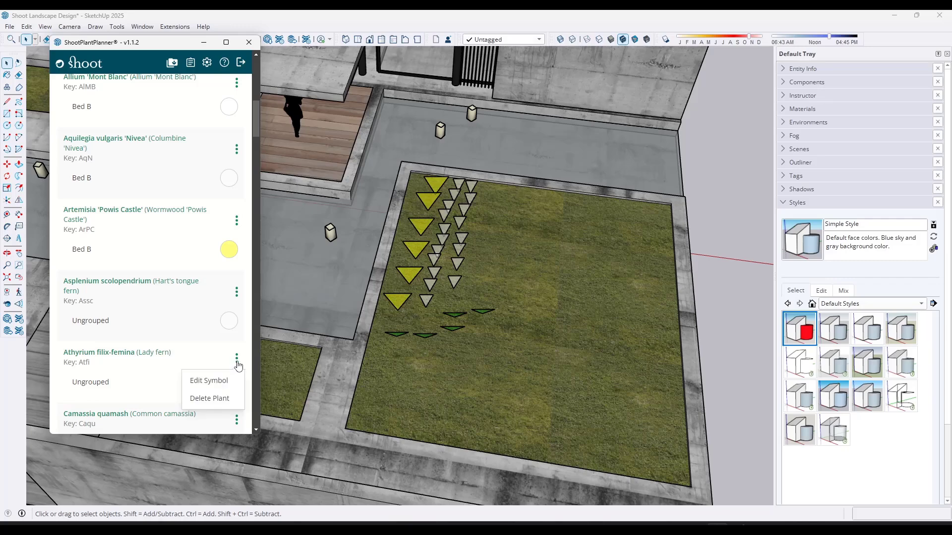
click(209, 381)
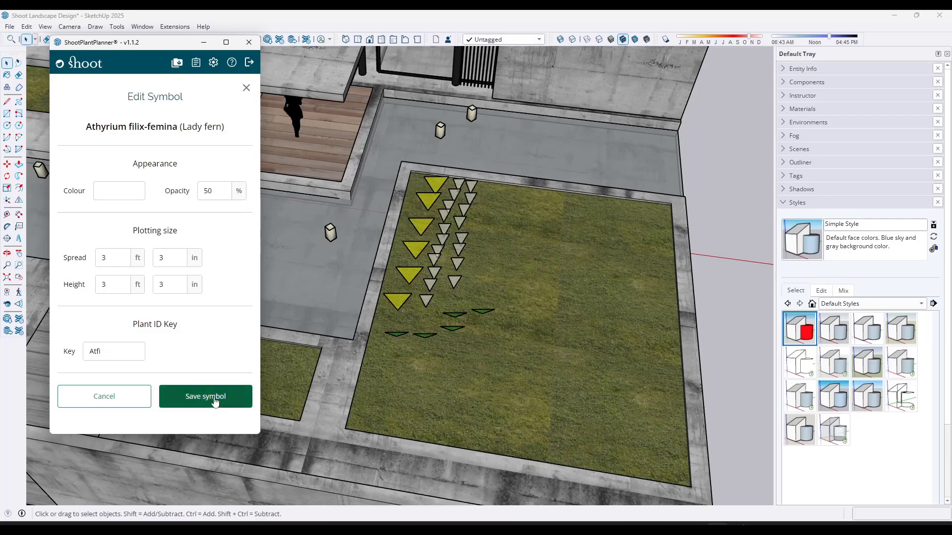
click(246, 87)
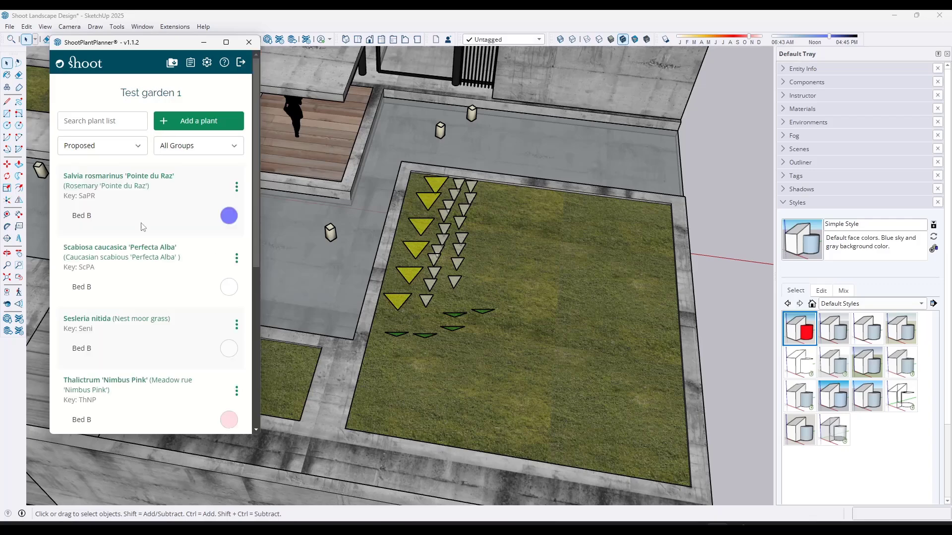
- Place a row of seven Centranthus ruber 'Albus' symbols along the lawn edge farthest from the deck
scroll(172, 295, down, 6)
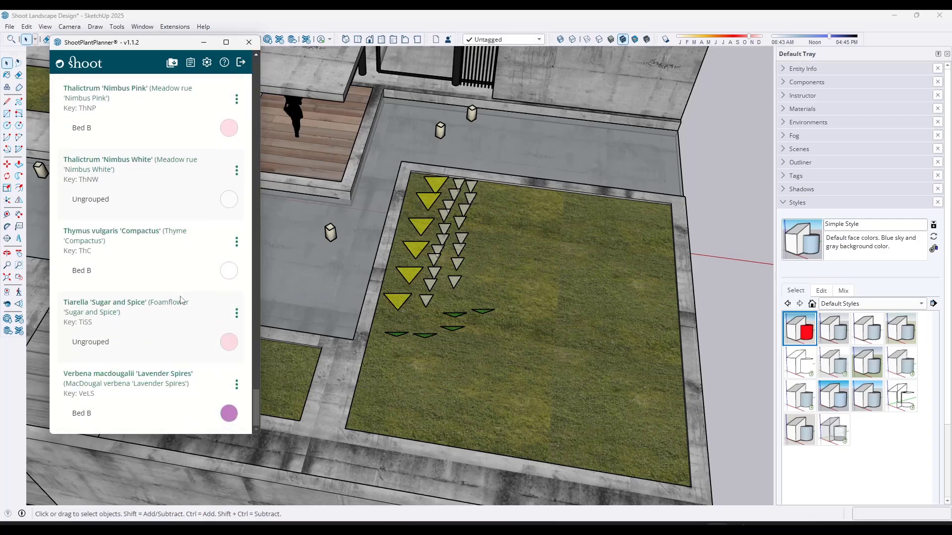
scroll(184, 298, up, 8)
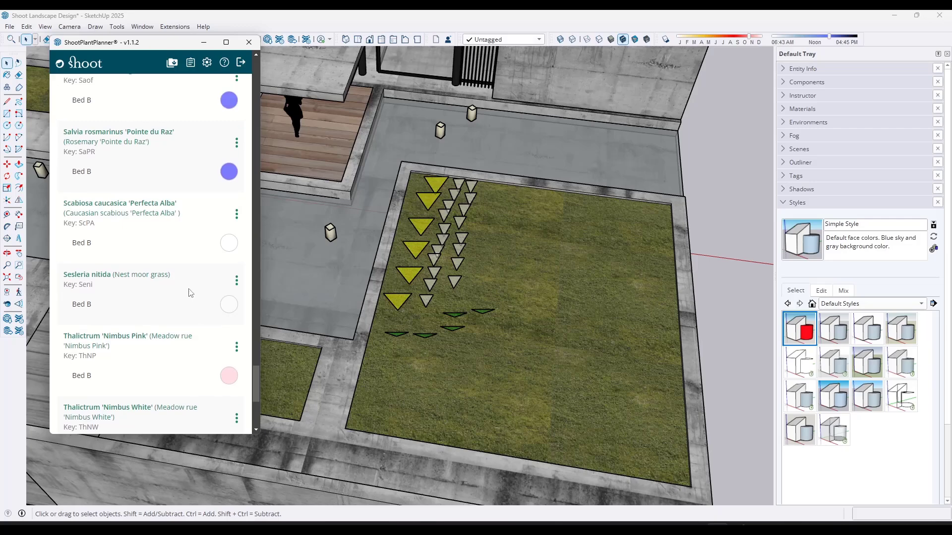
scroll(221, 266, up, 10)
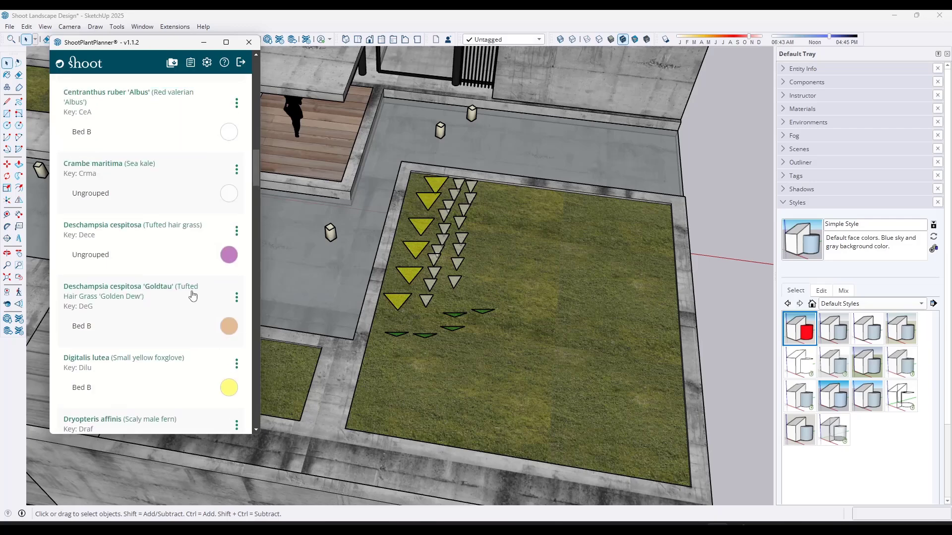
scroll(197, 266, up, 1)
click(229, 181)
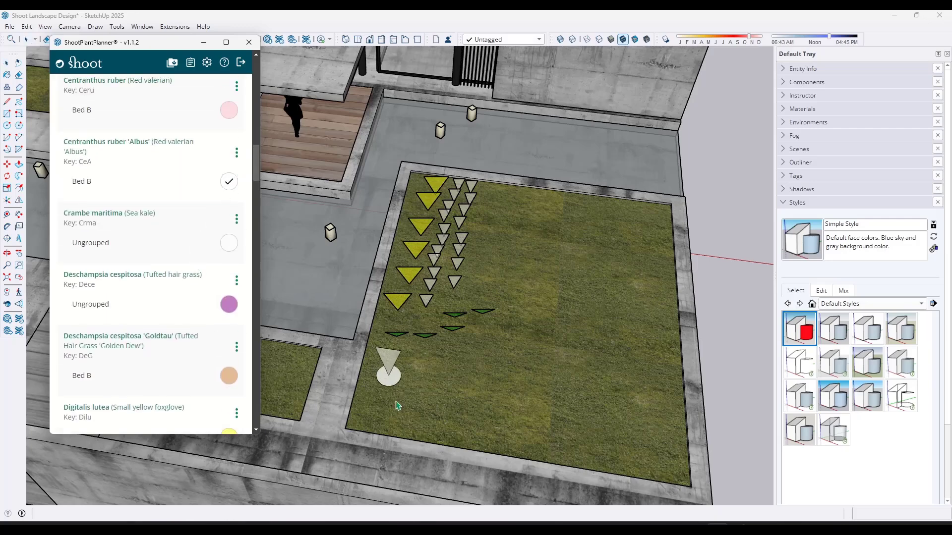
click(389, 413)
click(440, 416)
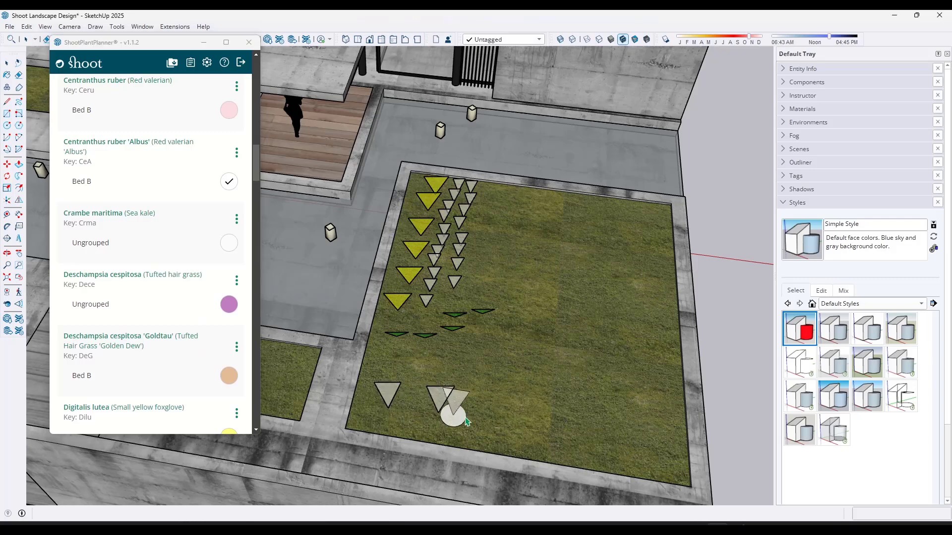
click(467, 418)
click(500, 423)
click(532, 424)
click(567, 426)
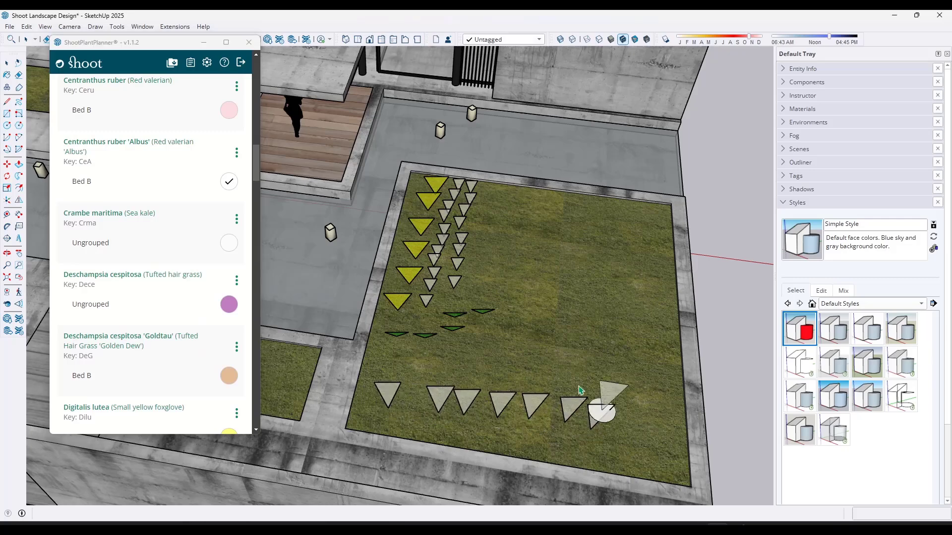
click(593, 434)
- Add one more Centranthus ruber 'Albus' symbol on the inner side of the row, between its first plants and the Alchemilla group
click(357, 39)
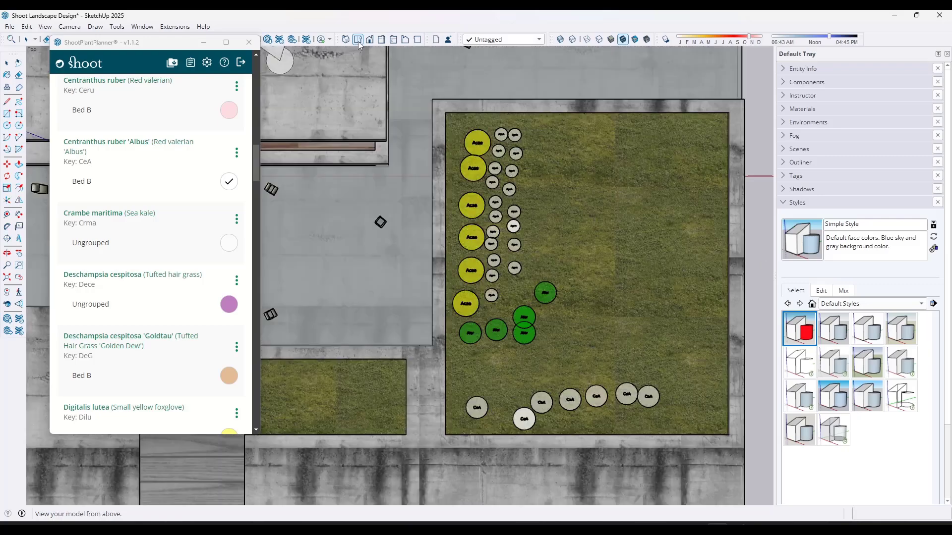
scroll(489, 265, up, 3)
scroll(531, 223, down, 2)
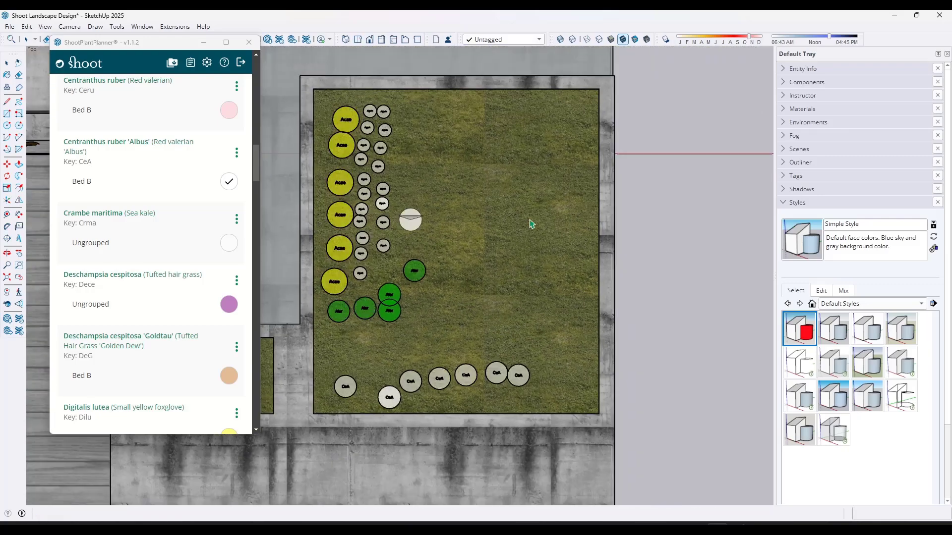
scroll(475, 207, up, 1)
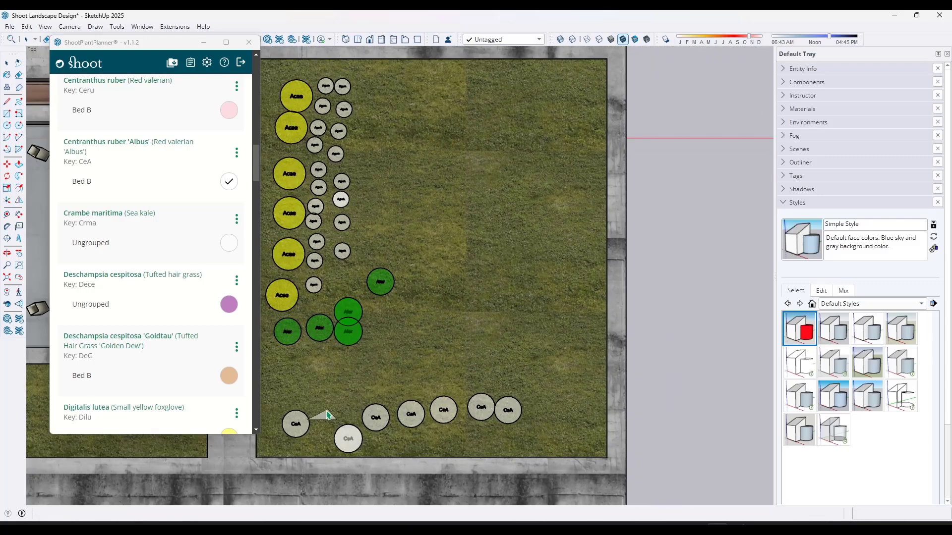
click(348, 394)
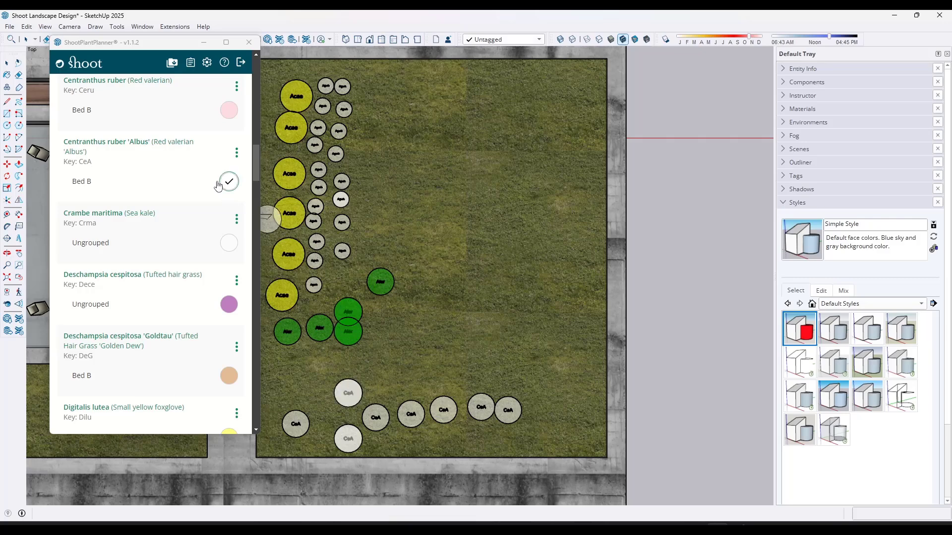
- Open the plant report for Test garden 1 and enlarge the planner window to review the plants, ID keys and quantities
click(190, 65)
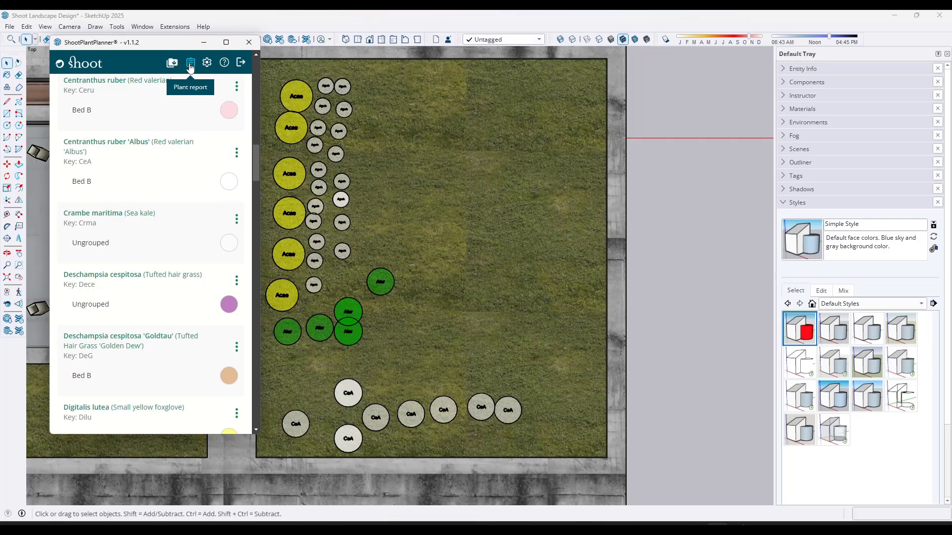
click(190, 64)
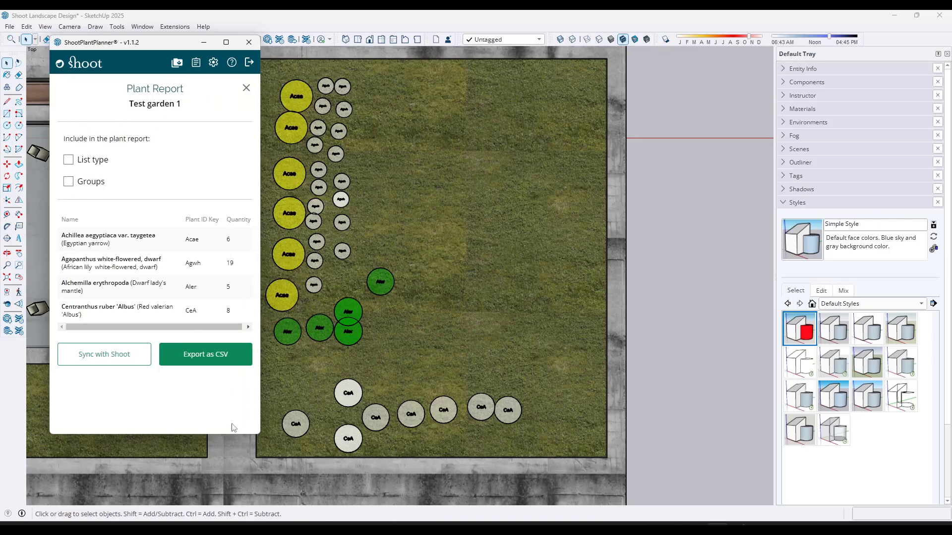
drag(260, 434, 302, 470)
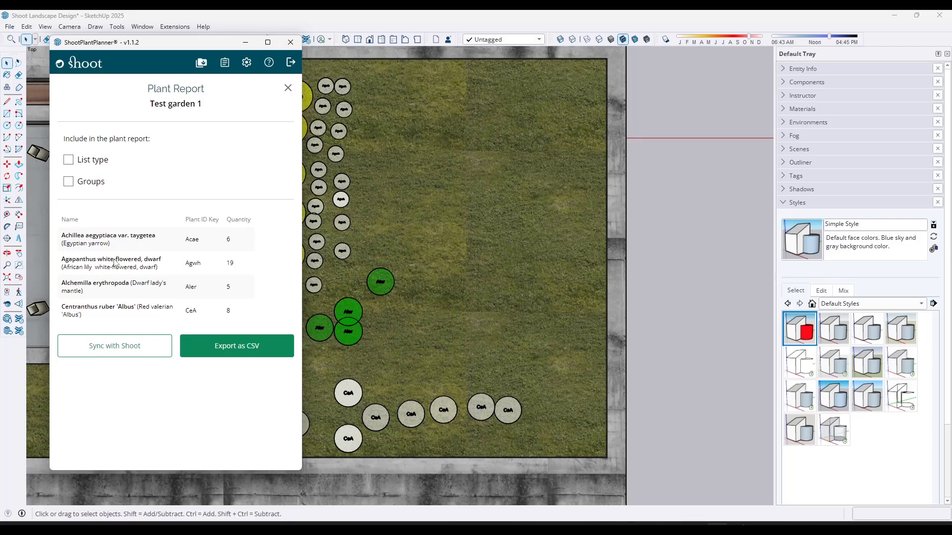
- Include the list type and groups in the Test garden 1 plant report and review the added columns
click(73, 161)
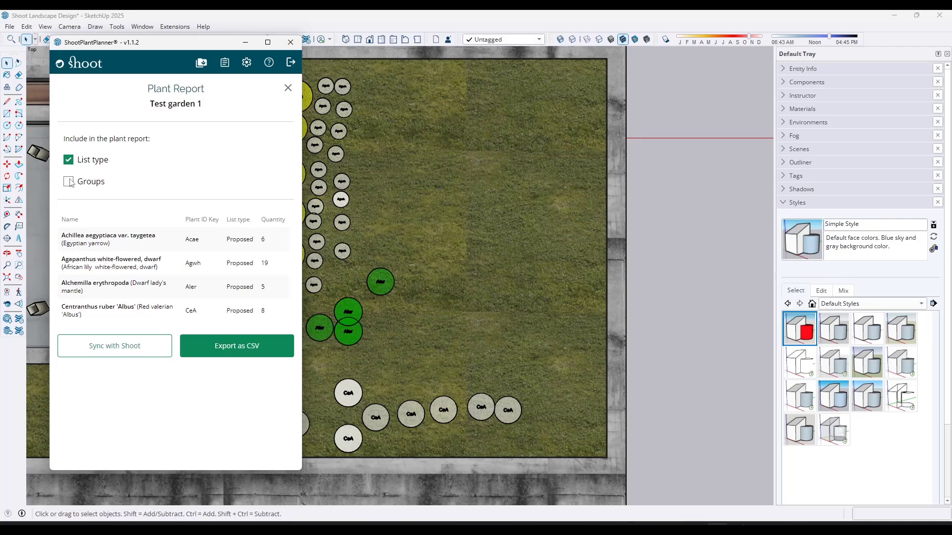
click(69, 182)
drag(226, 327, 261, 331)
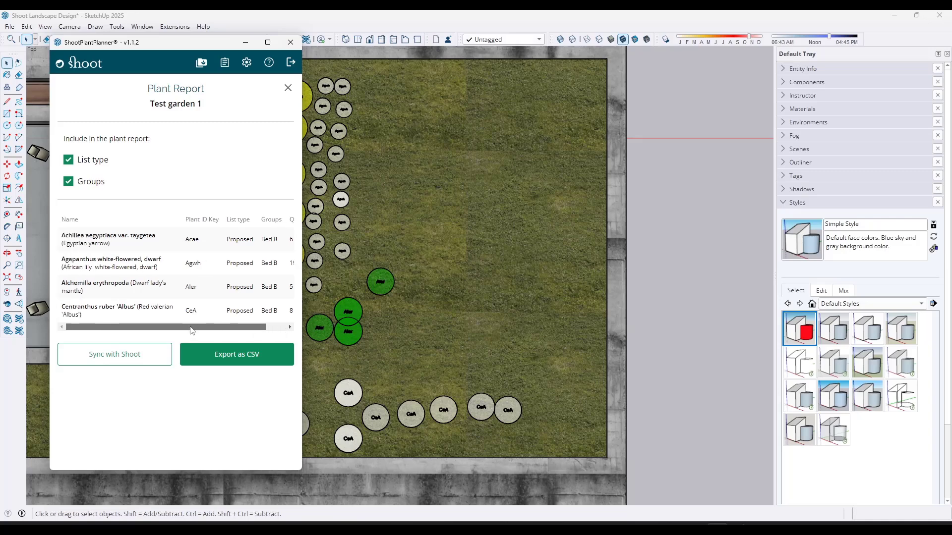
click(68, 160)
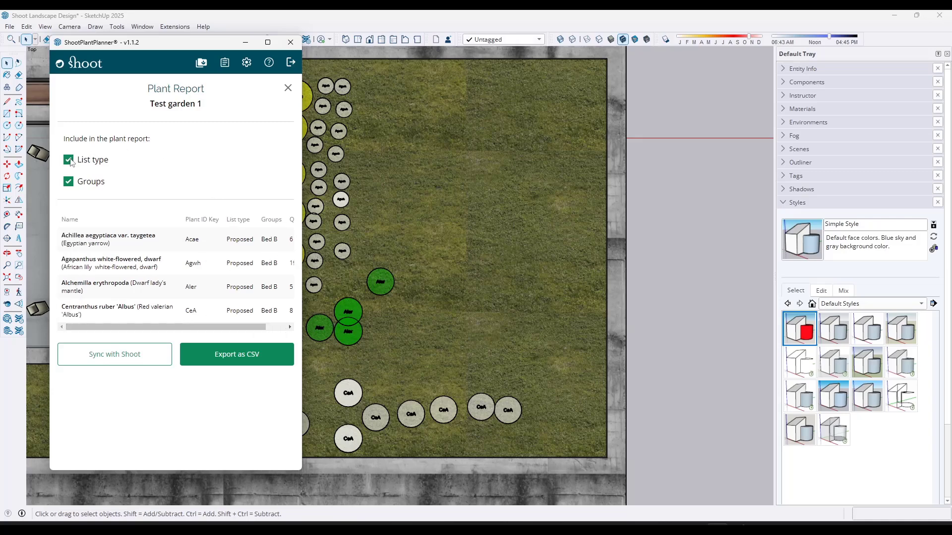
click(68, 181)
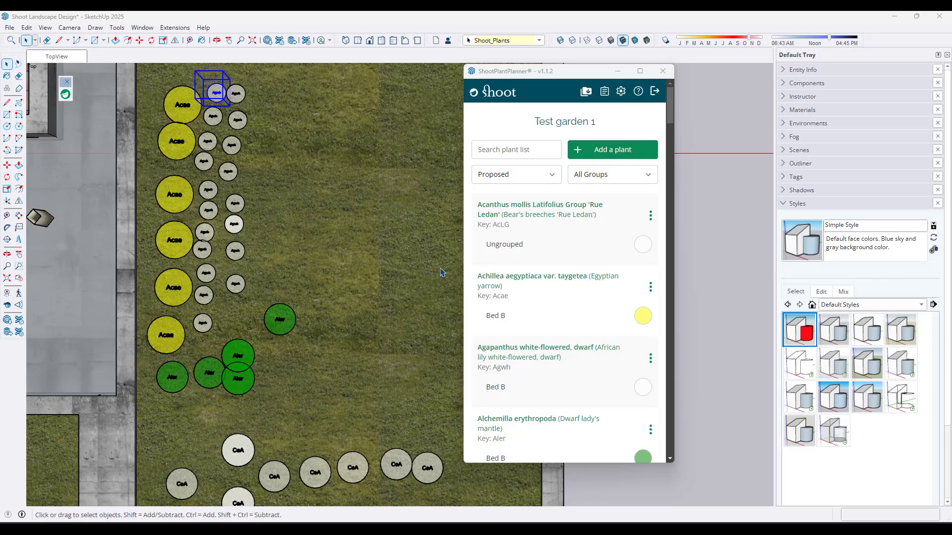
- Review the plant details of Acanthus mollis Latifolius Group 'Rue Ledan', including seasons, size and growing conditions, and return to the plant list
click(526, 207)
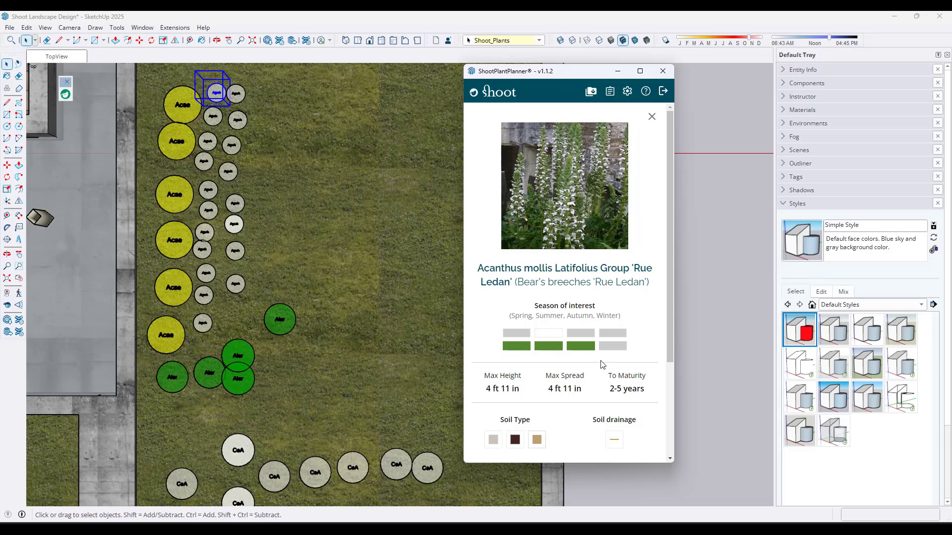
scroll(582, 408, down, 3)
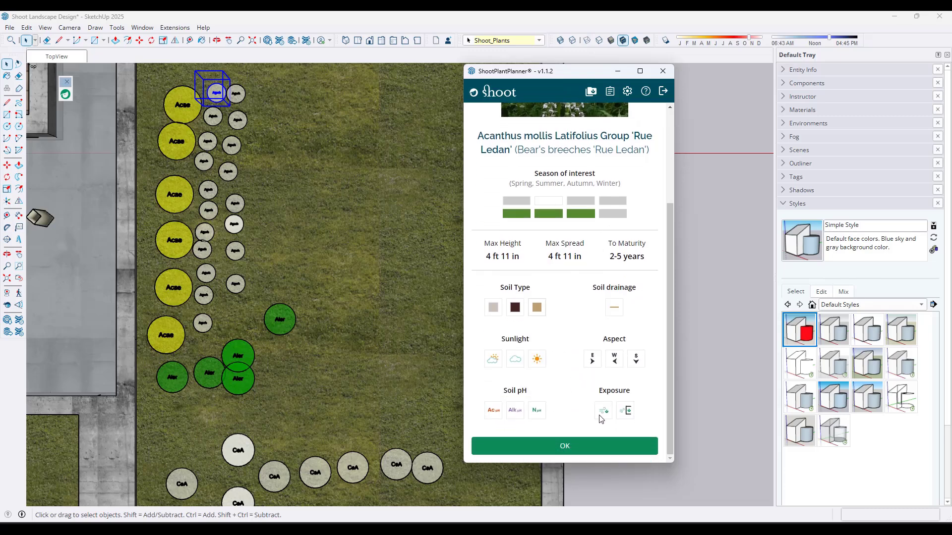
click(564, 444)
- Review the seasonal colours, size, soil and sunlight details of Agapanthus white-flowered, dwarf, and return to the plant list
click(510, 253)
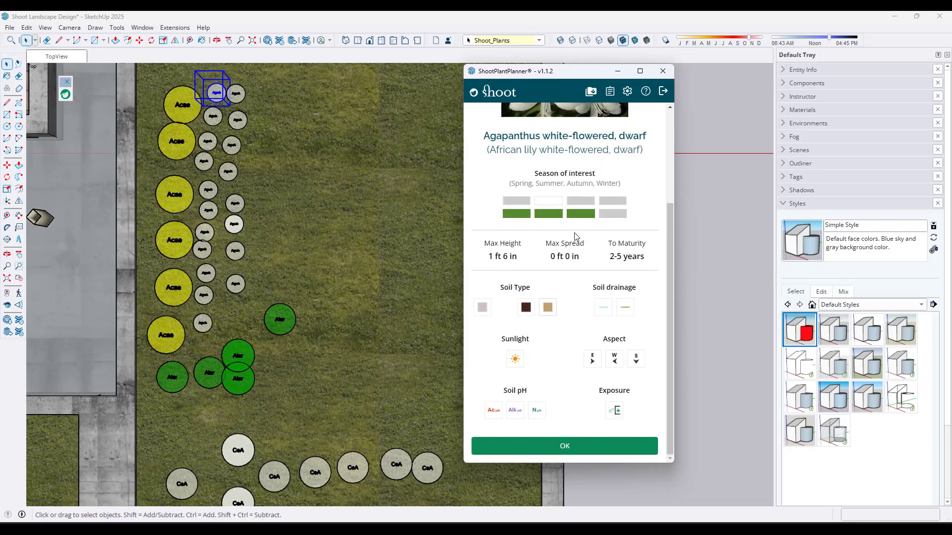
scroll(587, 183, up, 3)
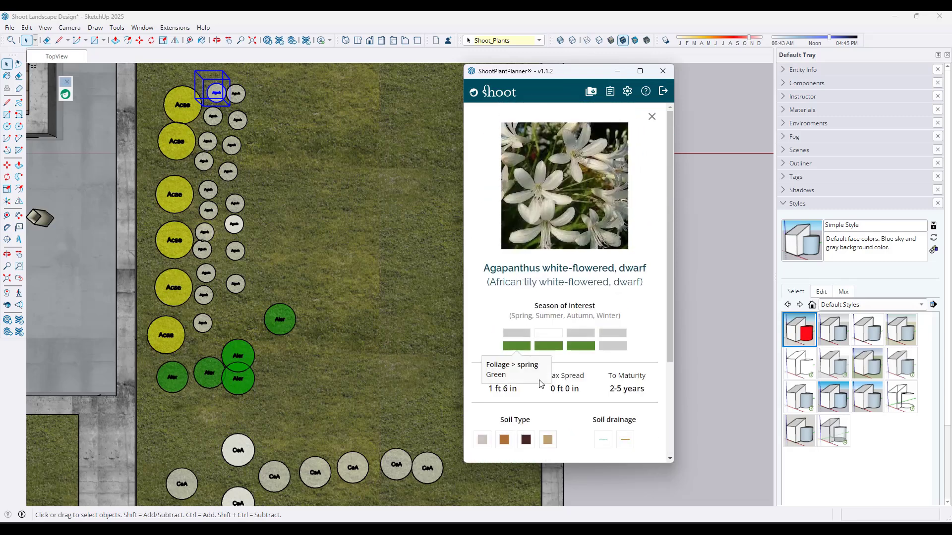
mouse_move(549, 350)
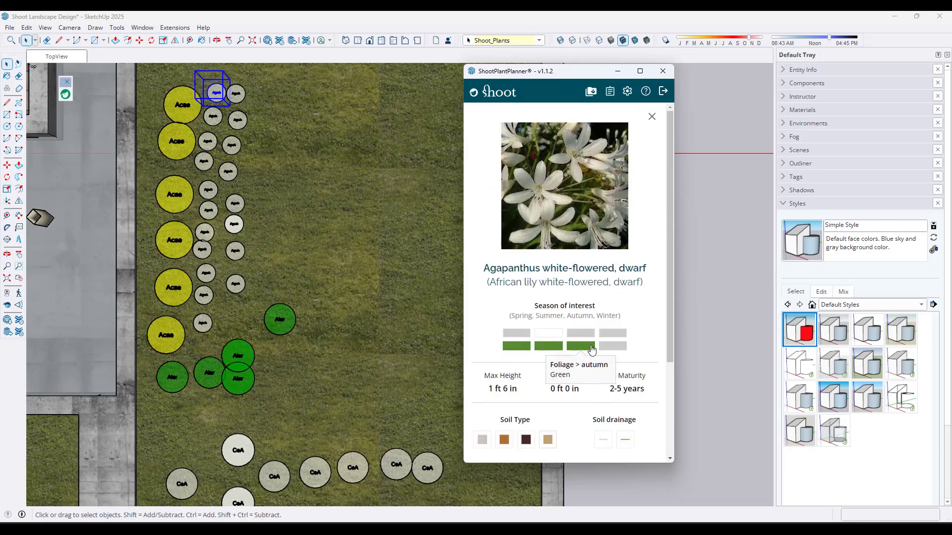
scroll(550, 347, down, 2)
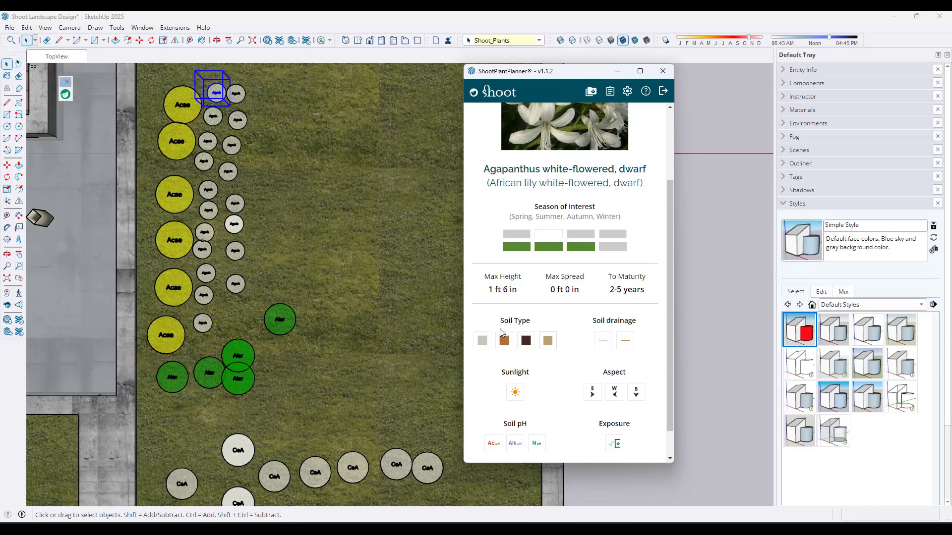
scroll(562, 343, down, 1)
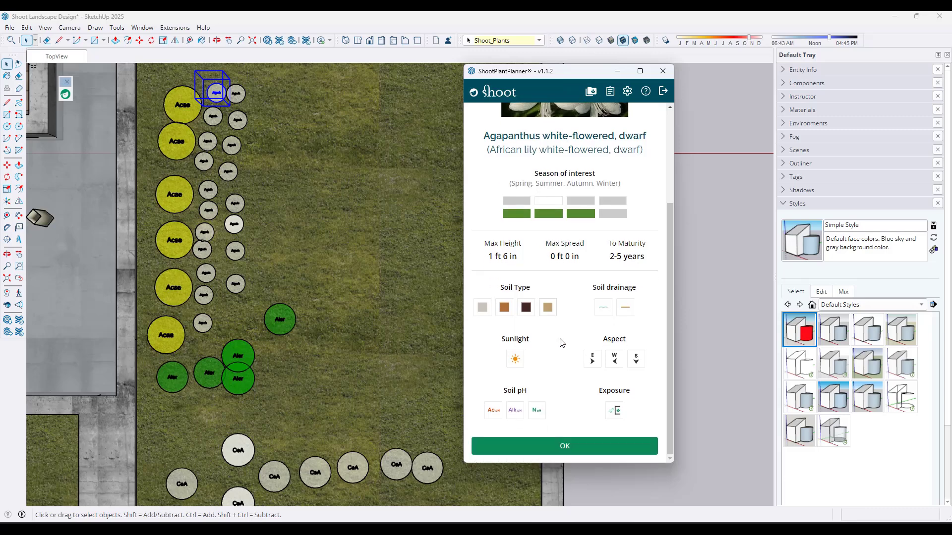
click(549, 450)
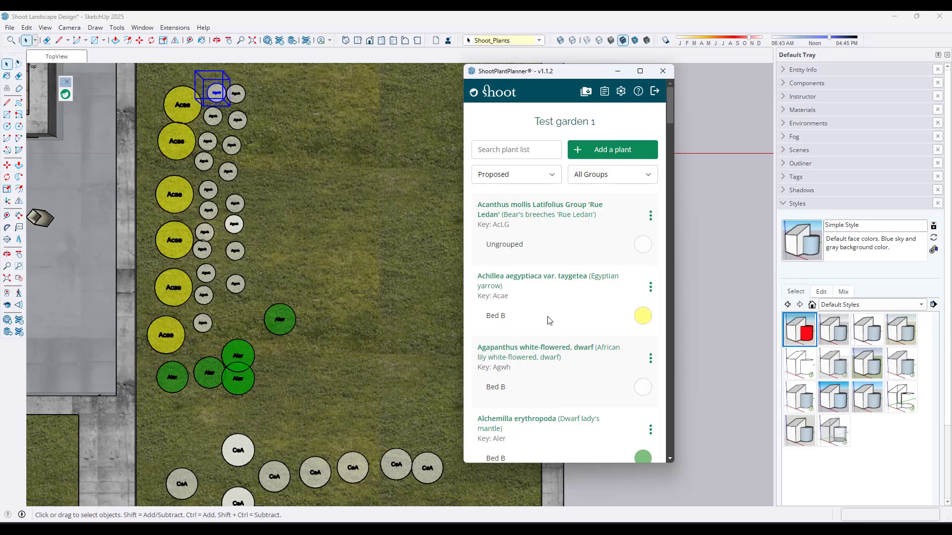
- Examine the properties of a placed Agapanthus symbol and a placed Achillea aegyptiaca symbol, closing each properties box
click(236, 98)
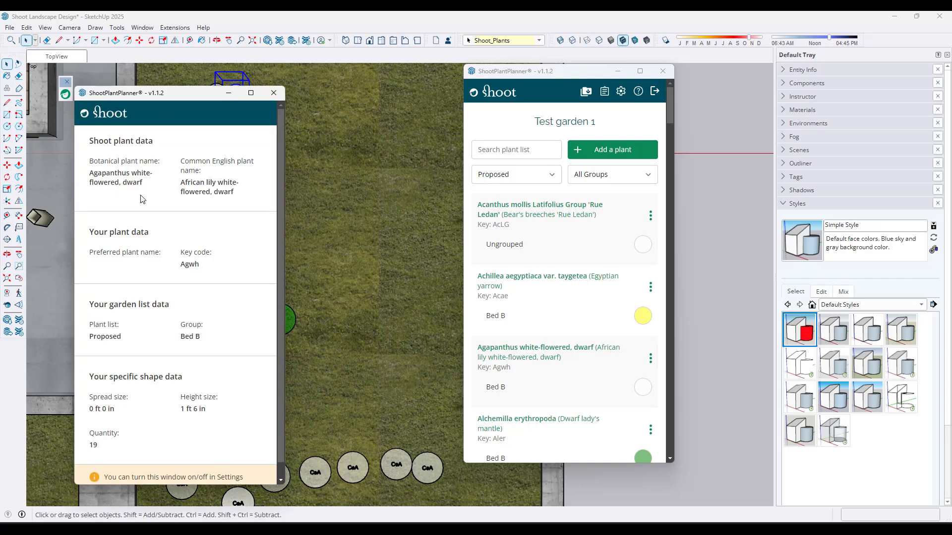
scroll(144, 223, down, 1)
scroll(144, 278, up, 1)
scroll(164, 322, down, 1)
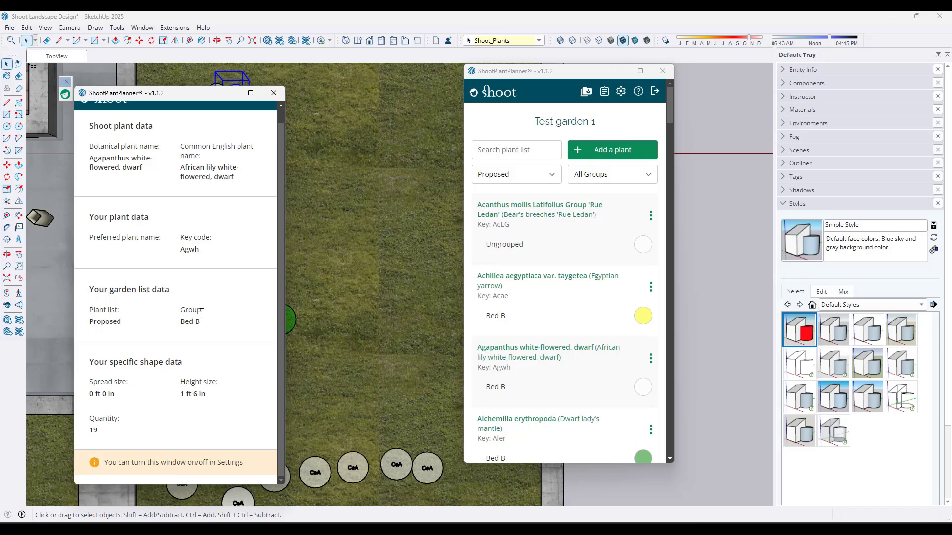
click(273, 93)
click(180, 209)
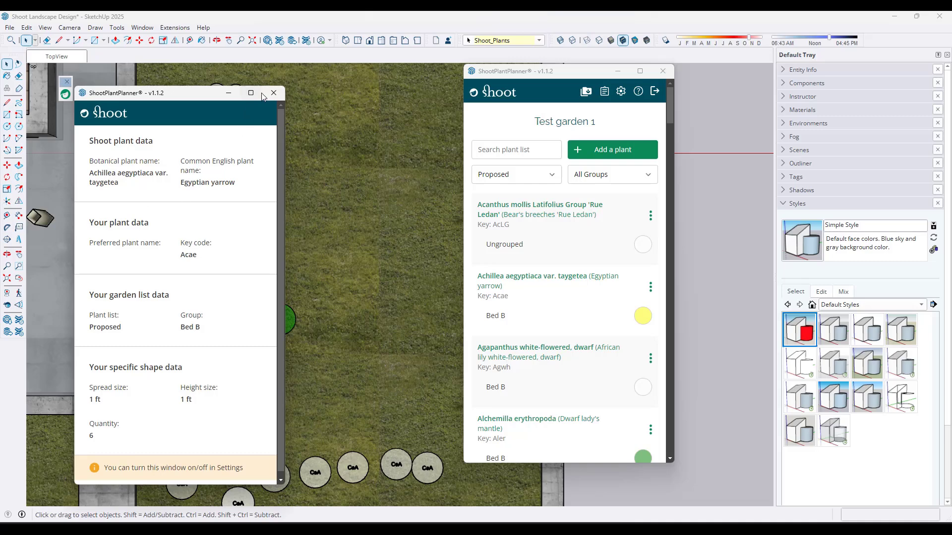
click(271, 94)
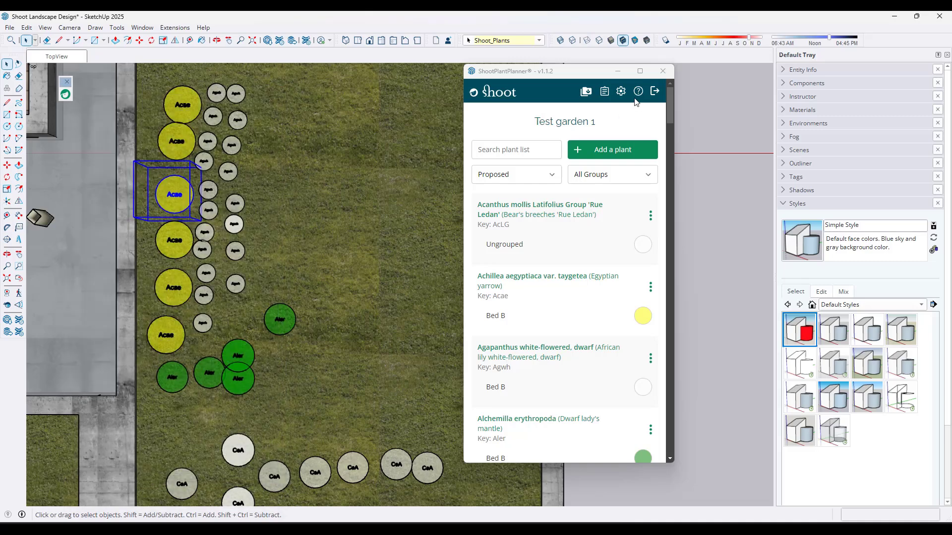
- Turn off the properties box in the planner settings and test it by selecting an Achillea symbol
click(621, 92)
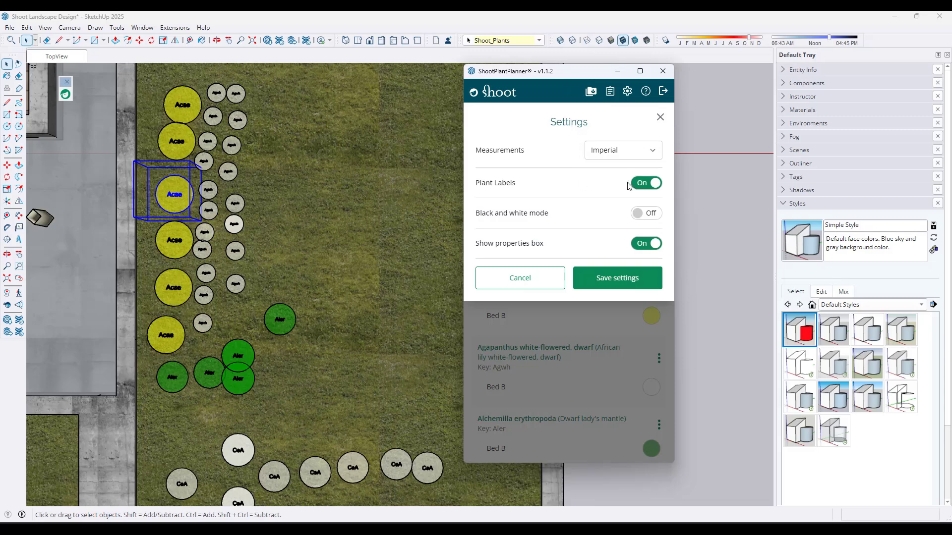
click(645, 245)
click(629, 277)
click(177, 156)
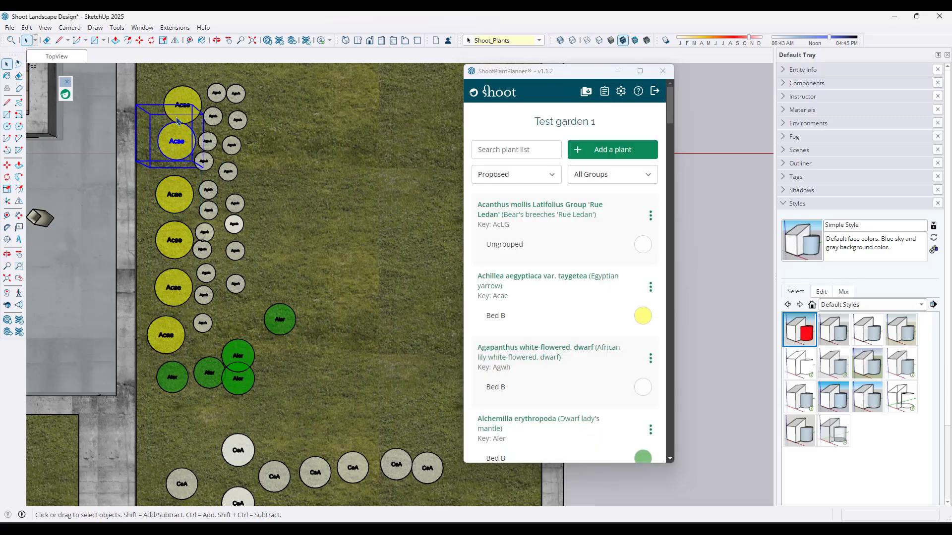
- Switch the plant symbols to black and white mode and save the settings
click(627, 91)
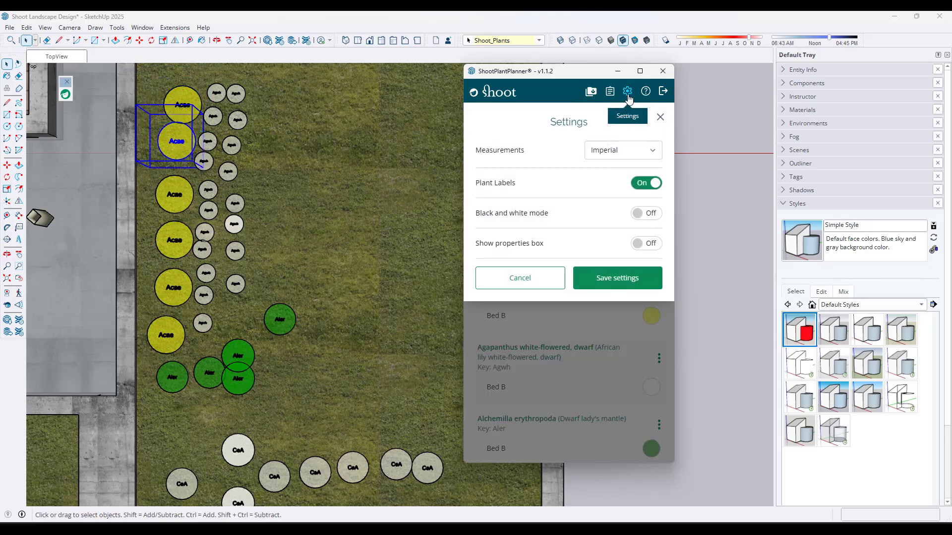
click(644, 214)
click(608, 281)
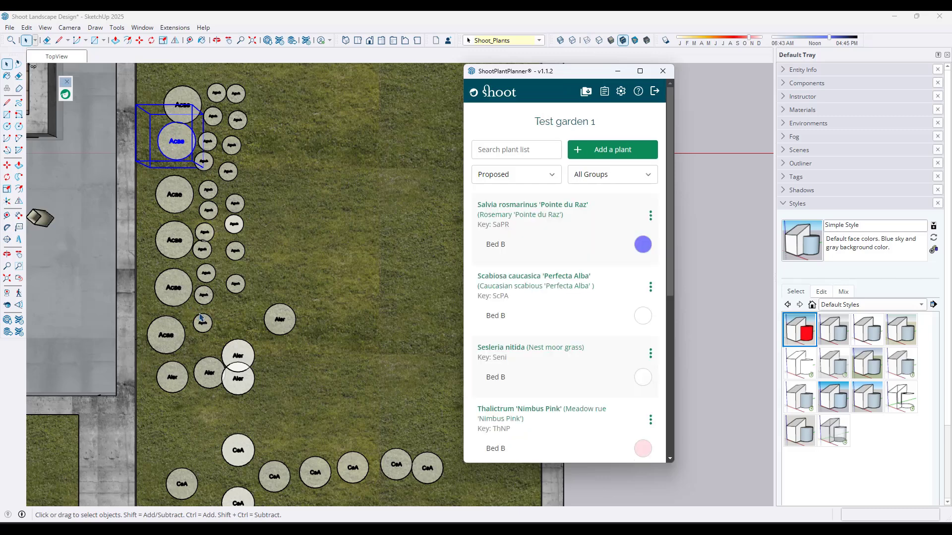
- Turn black and white mode off, the properties box on and plant labels off, and save the settings
click(620, 90)
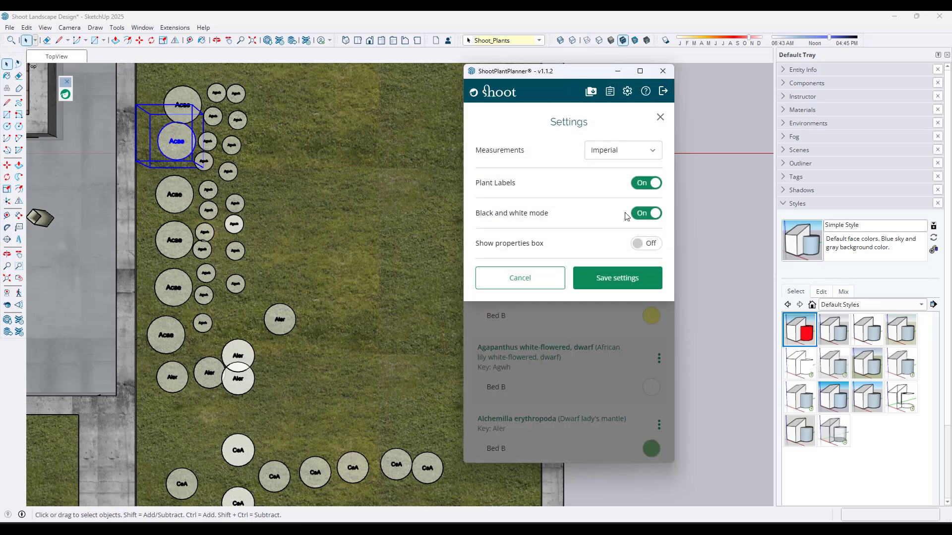
click(647, 216)
click(648, 243)
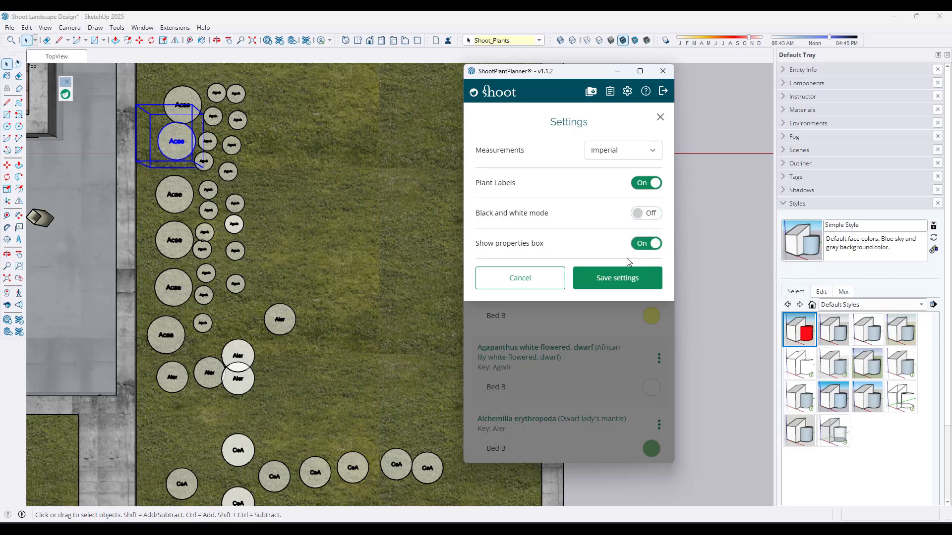
click(646, 186)
click(611, 287)
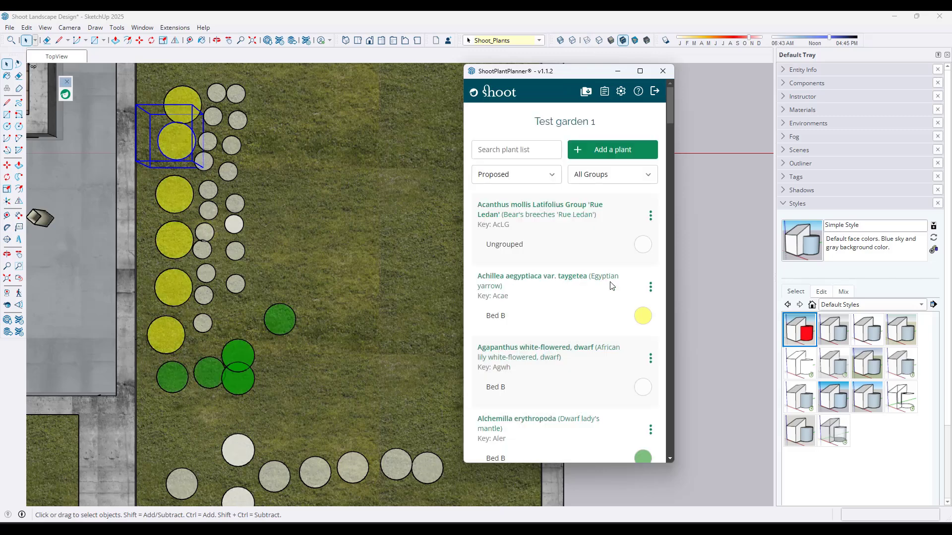
- Turn the plant labels back on and save the settings
click(626, 99)
click(645, 184)
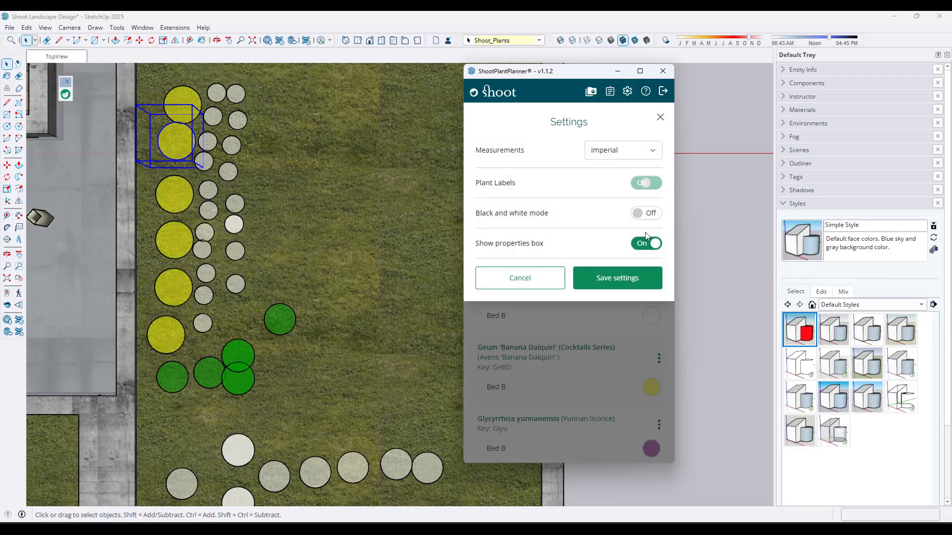
click(623, 281)
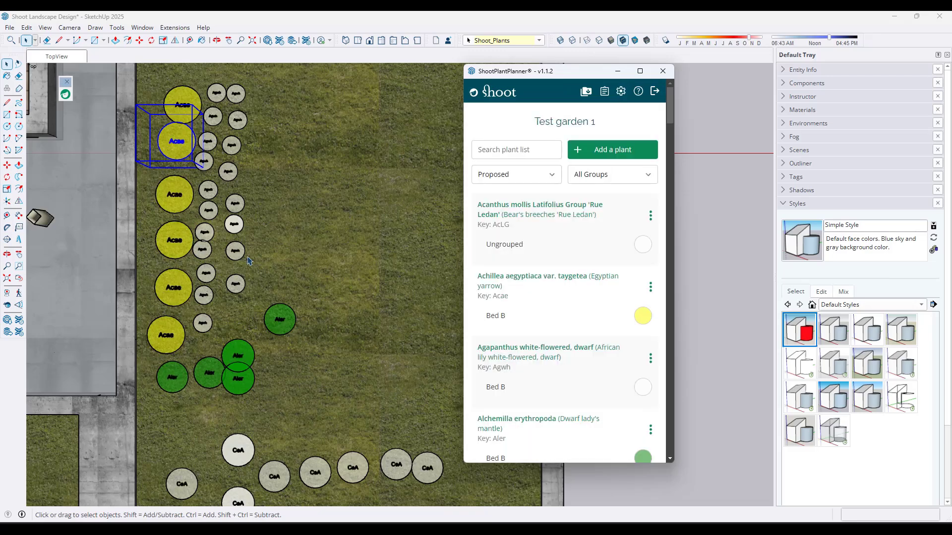
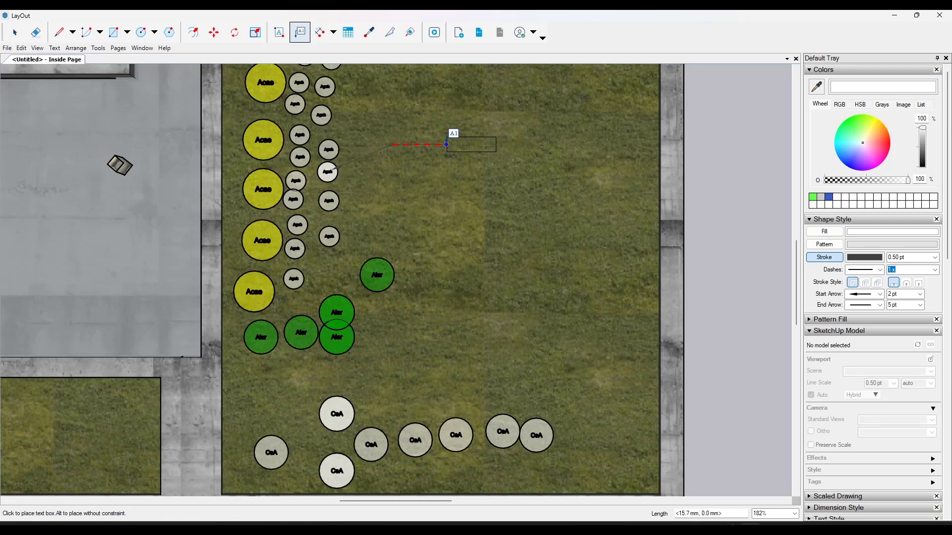
- In LayOut, label an Agapanthus symbol on the lawn with its component definition name, Agapanthus white-flowered, dwarf
click(448, 144)
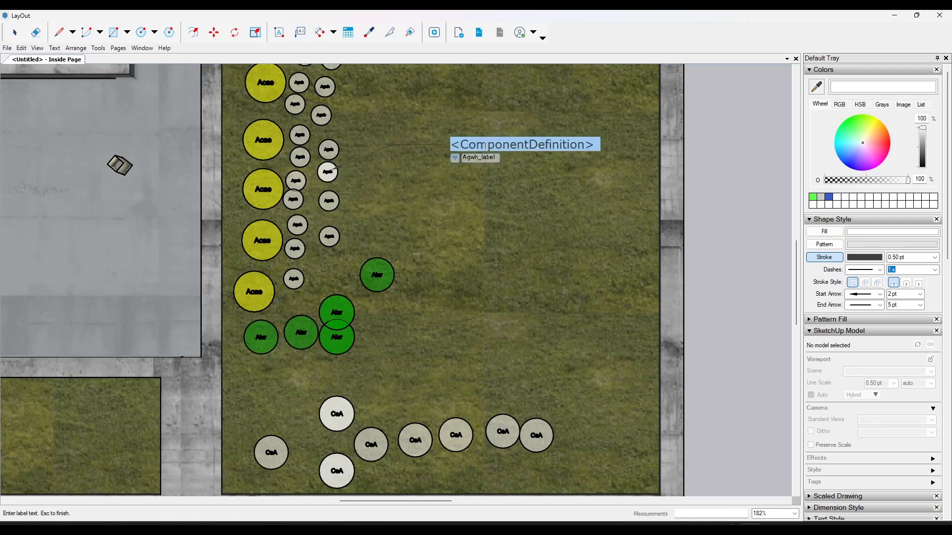
click(455, 158)
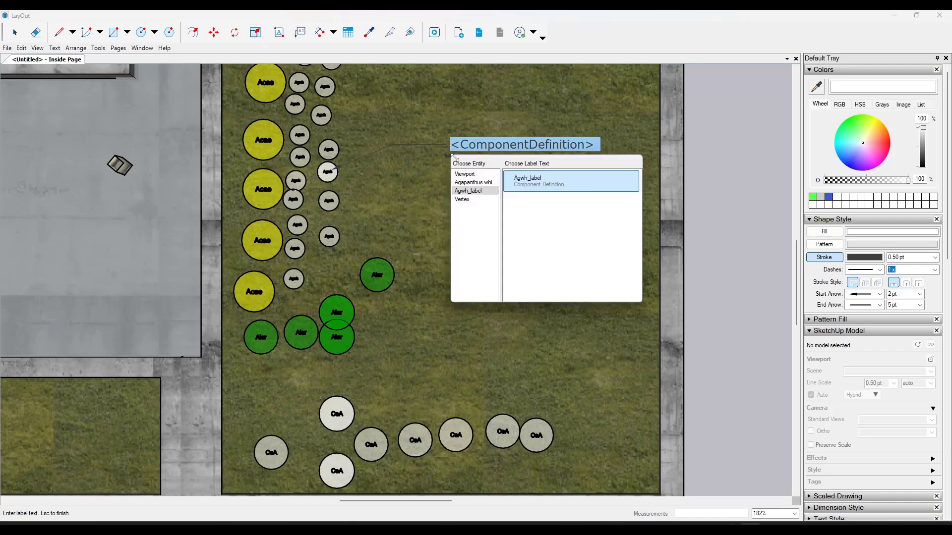
click(469, 182)
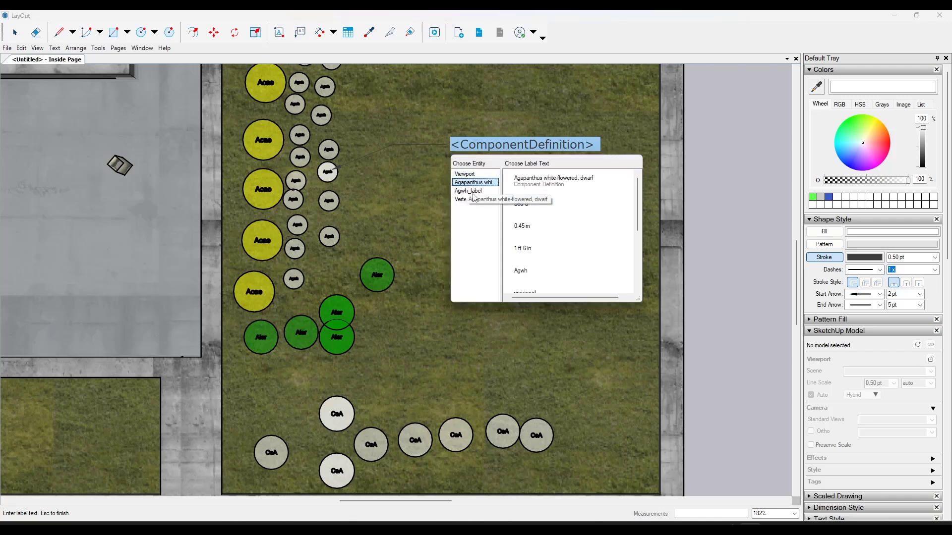
click(469, 199)
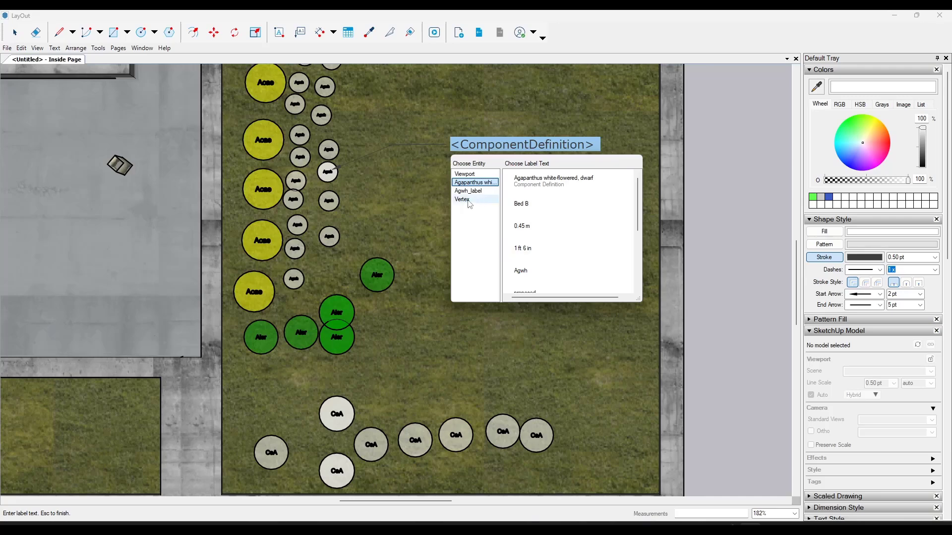
click(470, 192)
click(472, 183)
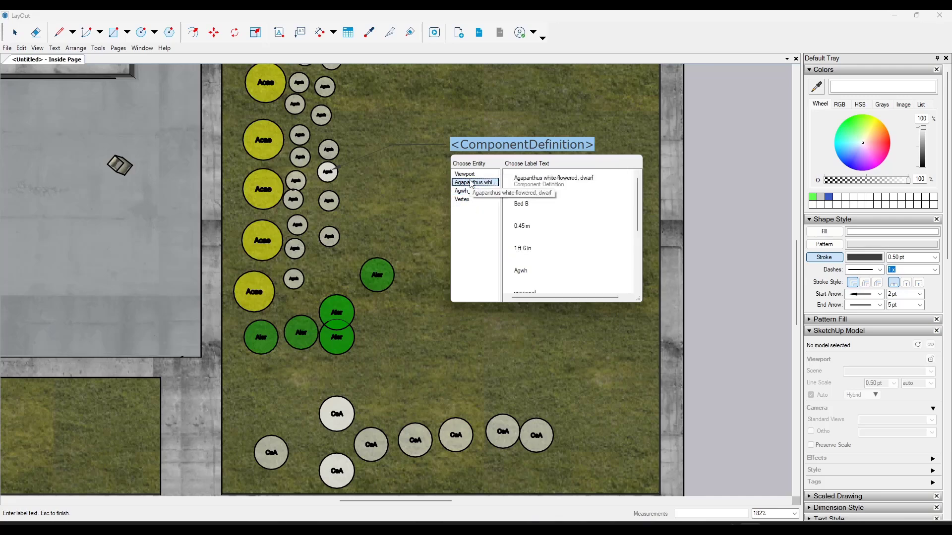
click(554, 181)
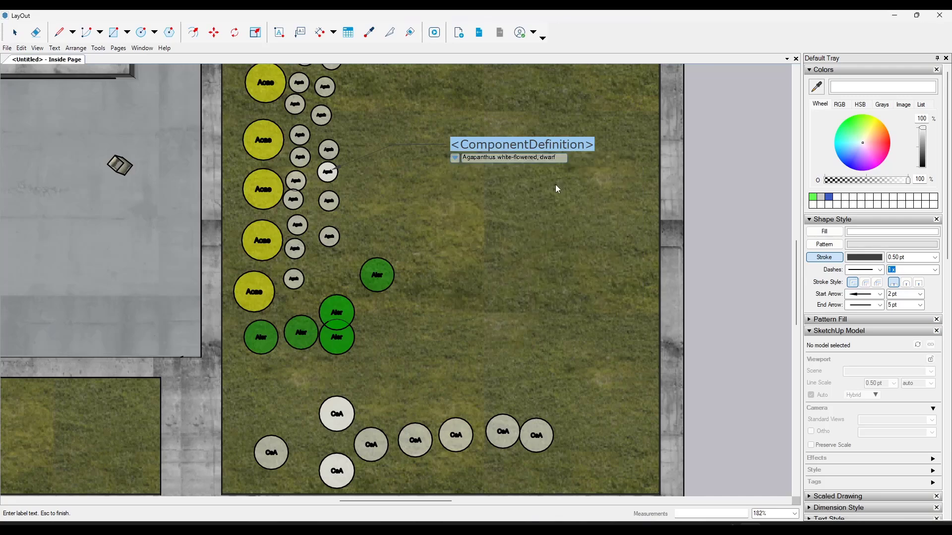
key(Escape)
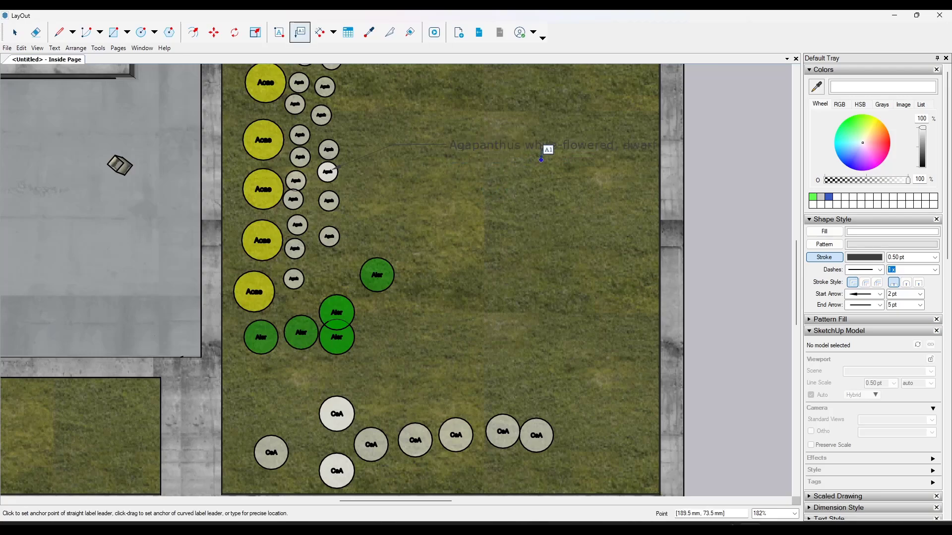
- Label the separate Aler symbol on the lawn with the Aler_label component definition, placing the text beside the symbol
scroll(541, 148, up, 1)
scroll(460, 155, down, 2)
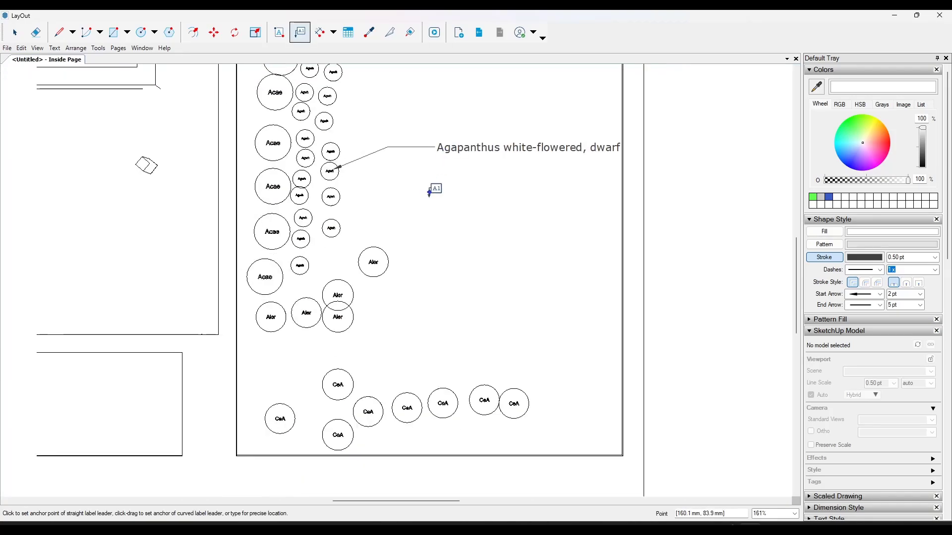
click(384, 256)
click(429, 228)
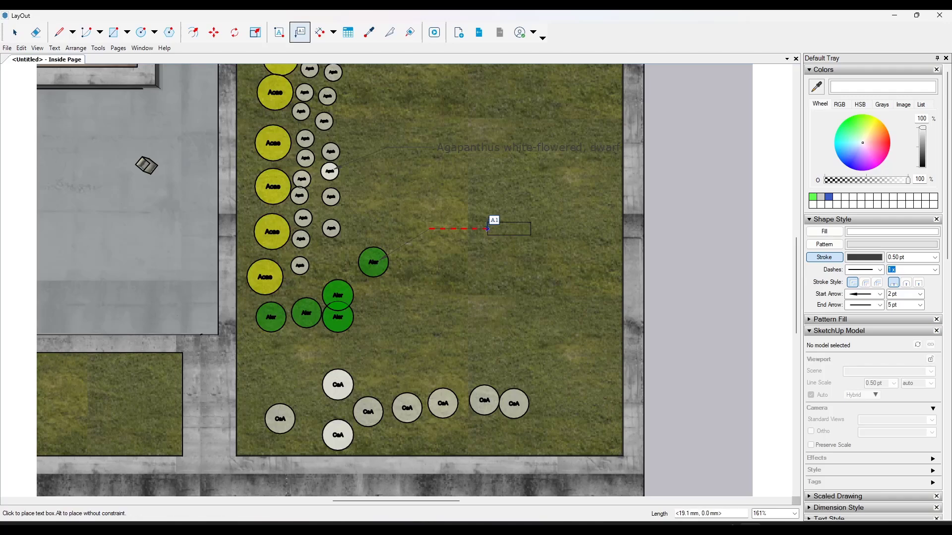
click(487, 228)
click(496, 242)
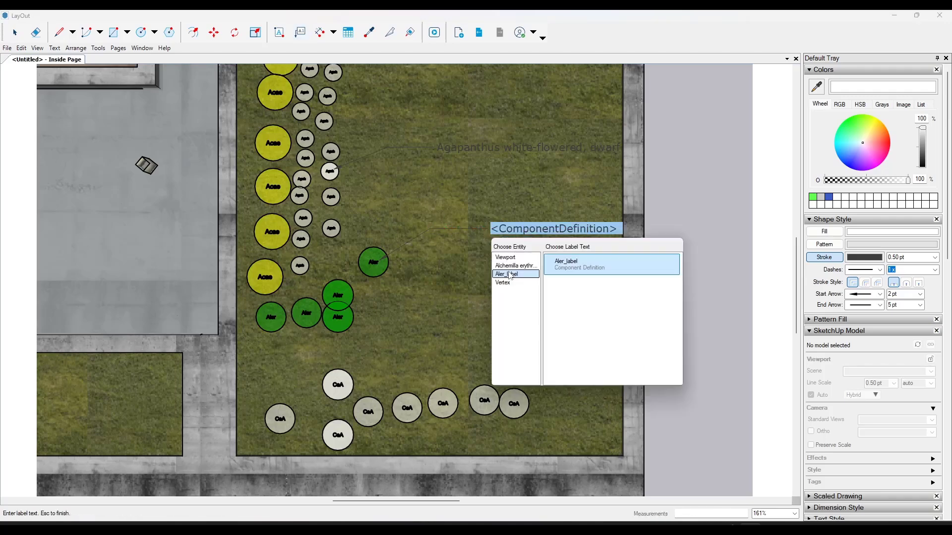
click(513, 267)
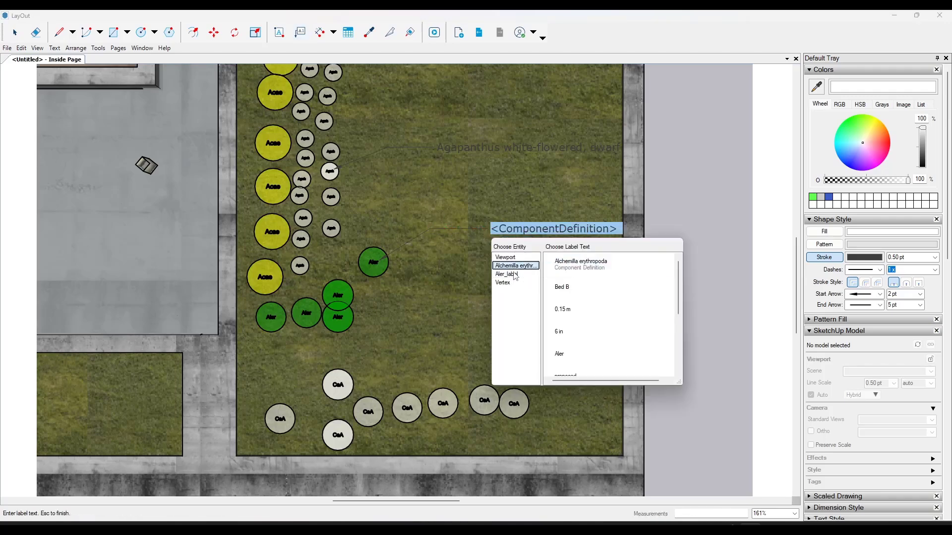
click(506, 274)
click(578, 270)
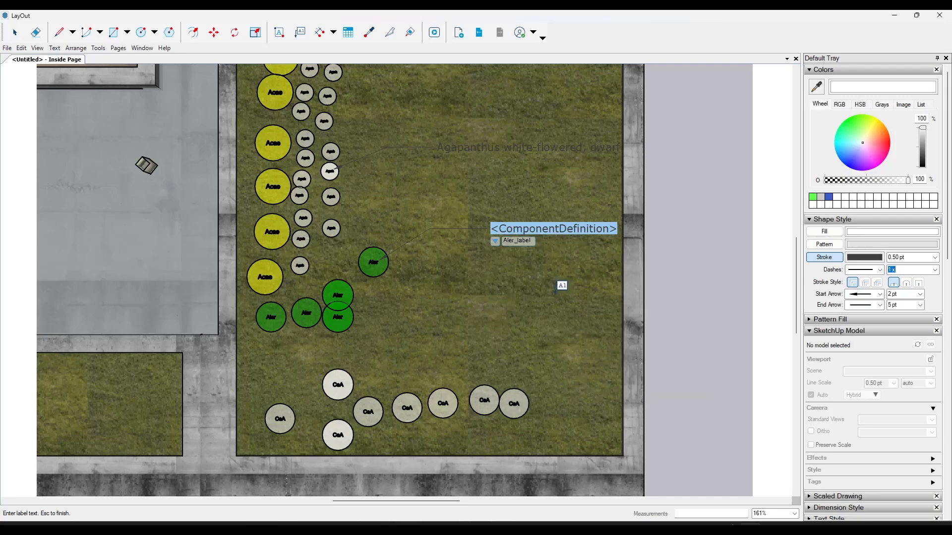
key(Escape)
scroll(528, 226, up, 4)
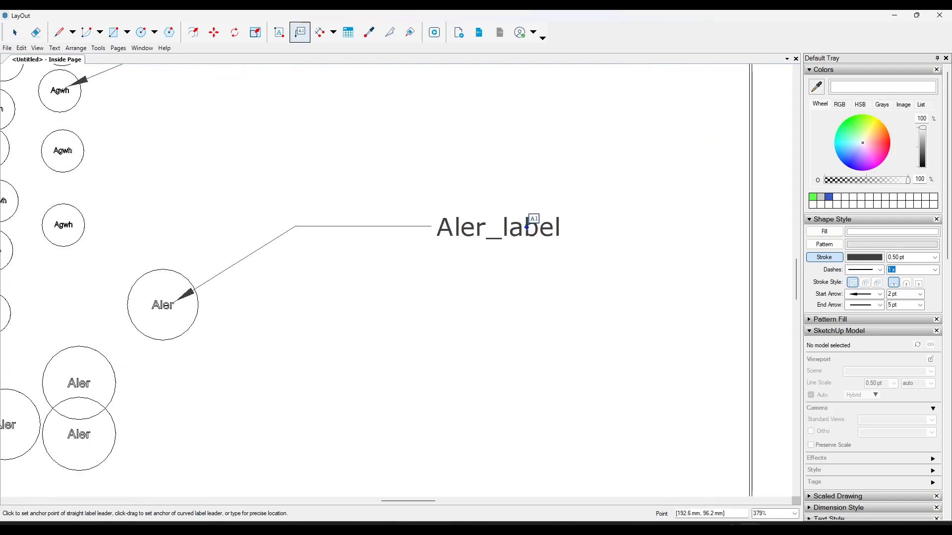
scroll(528, 227, down, 4)
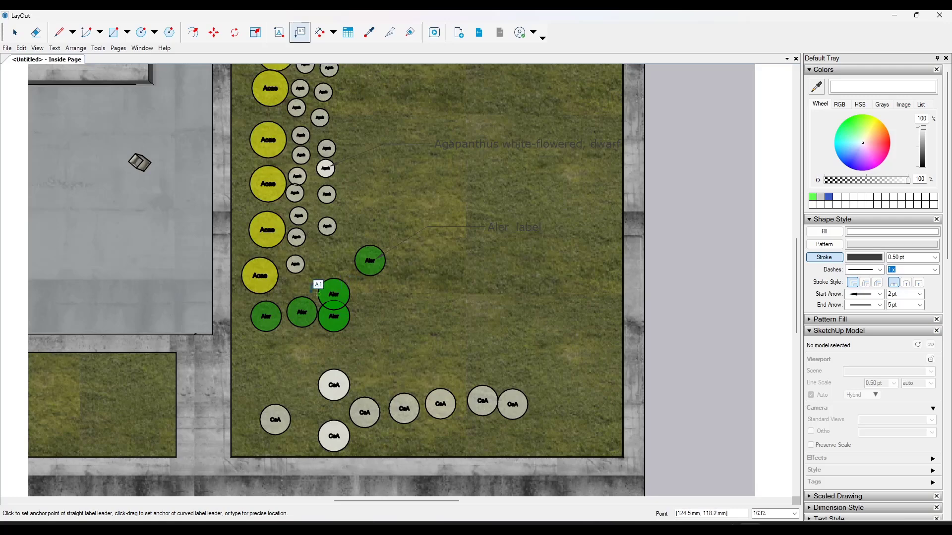
- Label a yellow Acae symbol with its component definition name, Achillea aegyptiaca var. taygetea, placing the text below the Agapanthus label
click(278, 227)
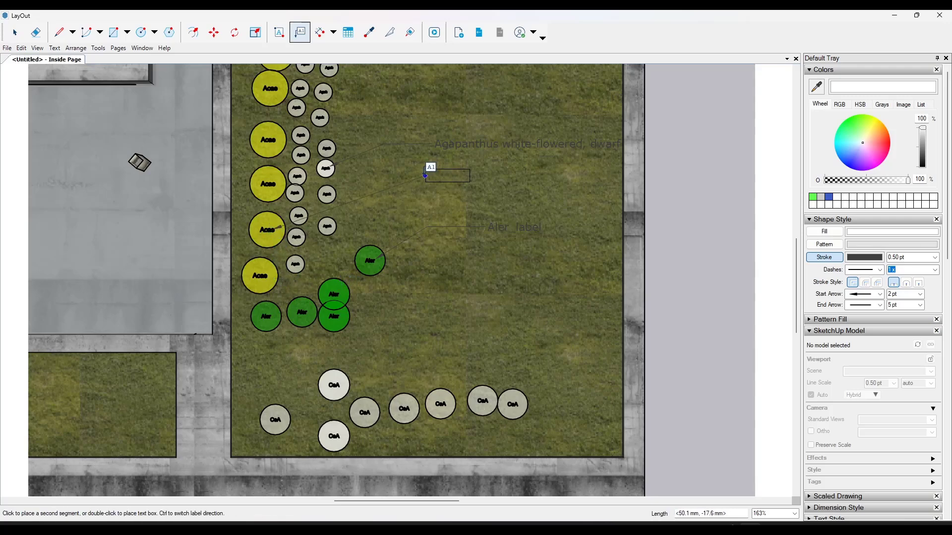
click(421, 182)
click(506, 183)
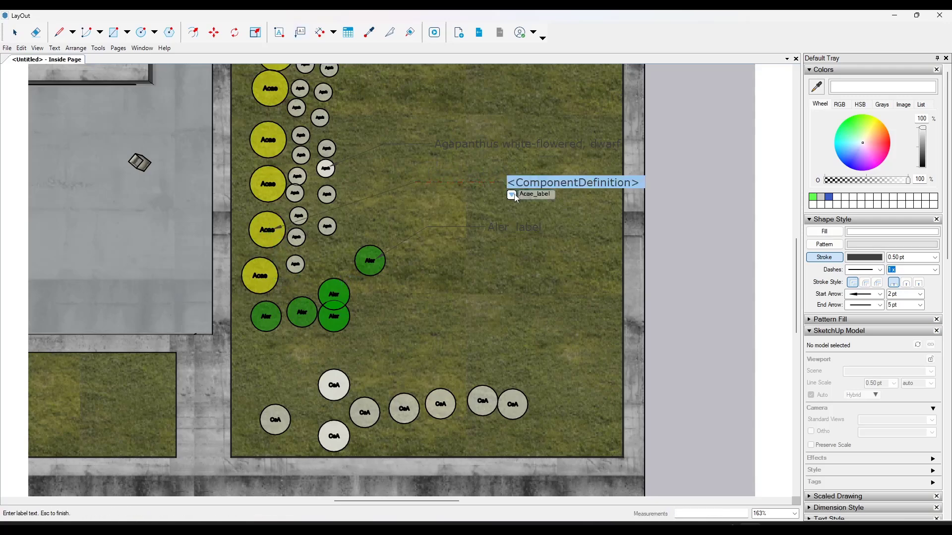
click(511, 194)
click(531, 220)
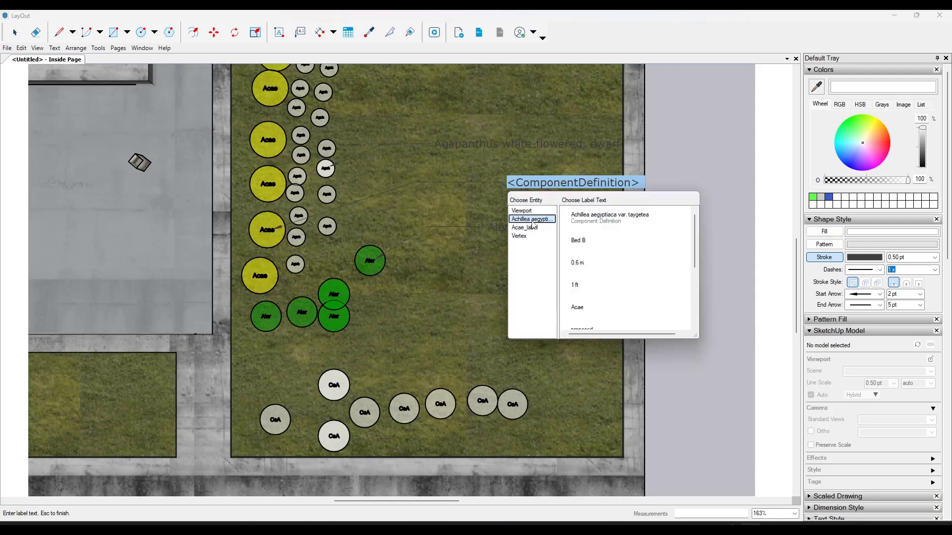
click(606, 224)
key(Escape)
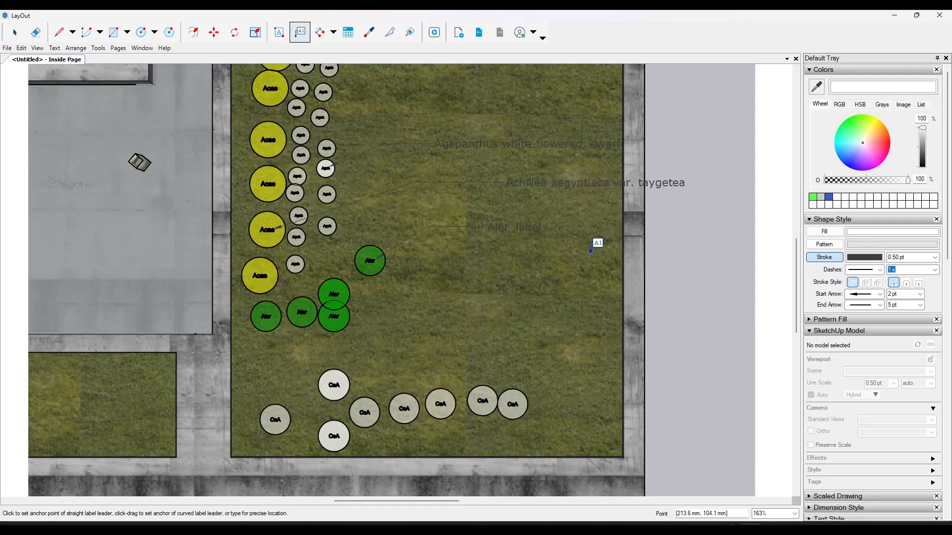
- Give the Agapanthus, Achillea and Aler_label labels a white fill
key(space)
click(559, 187)
shift+click(551, 145)
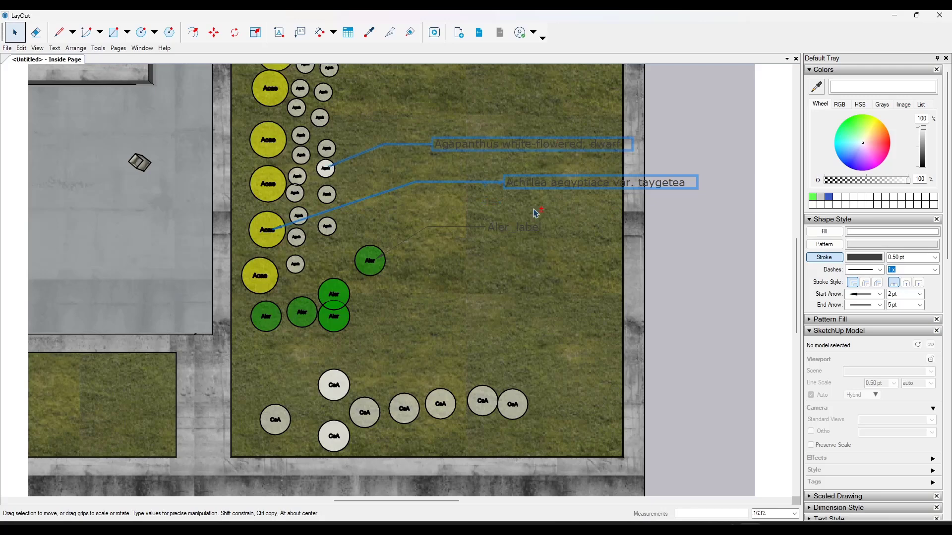
click(764, 243)
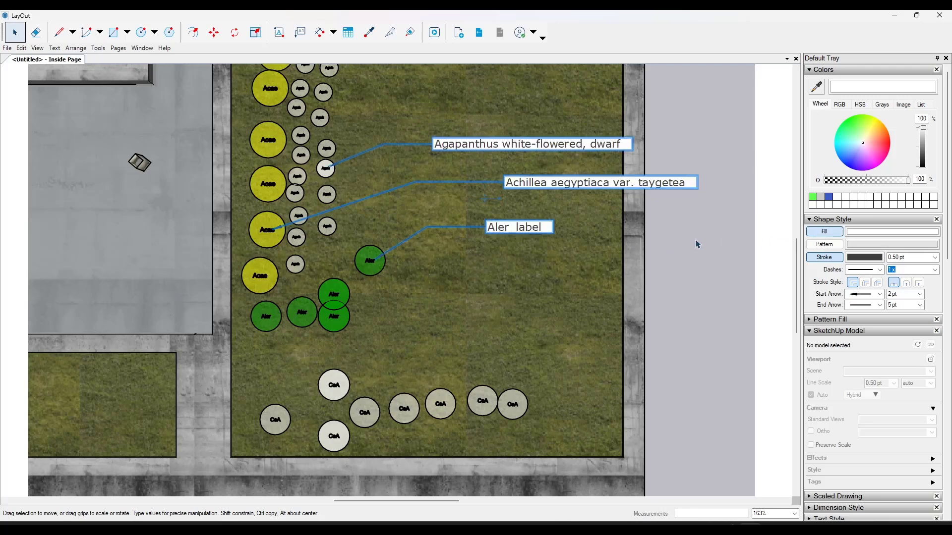
click(717, 241)
click(765, 223)
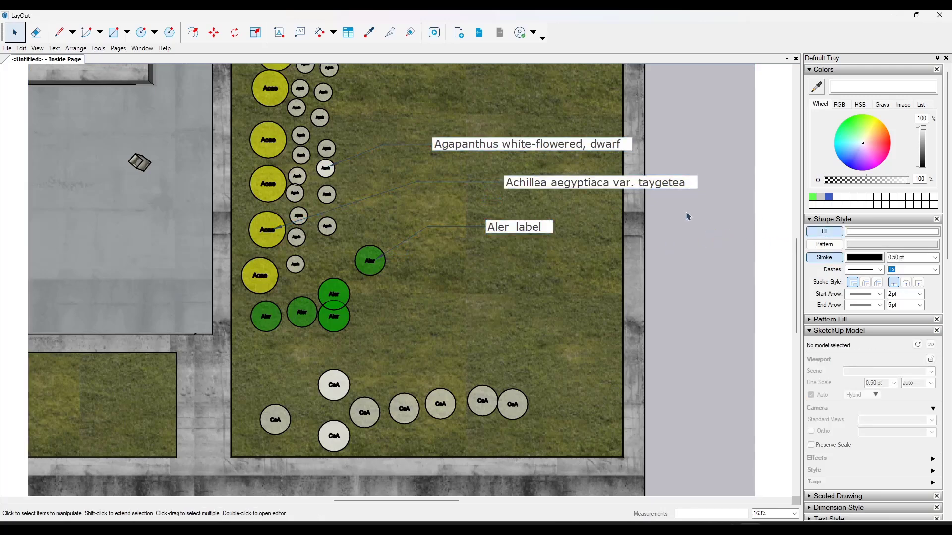
scroll(489, 178, down, 3)
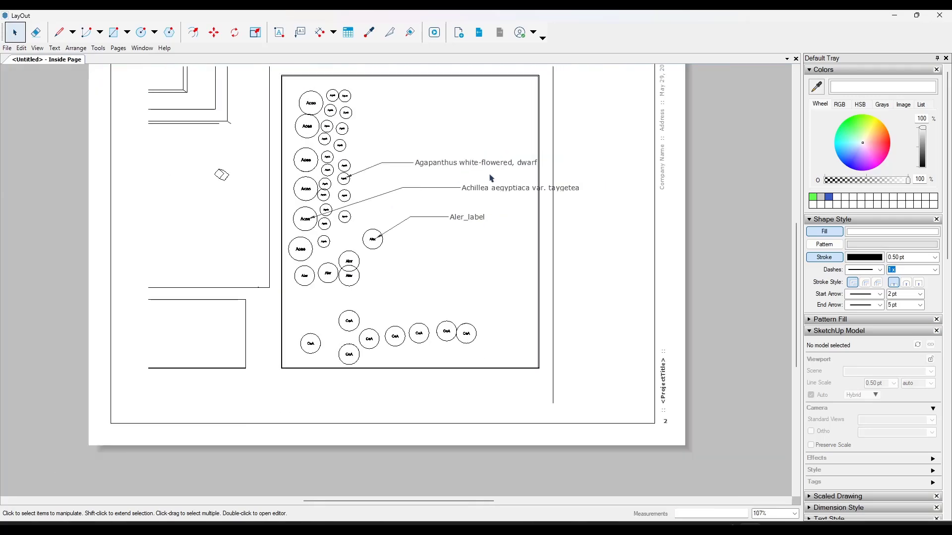
scroll(525, 169, up, 3)
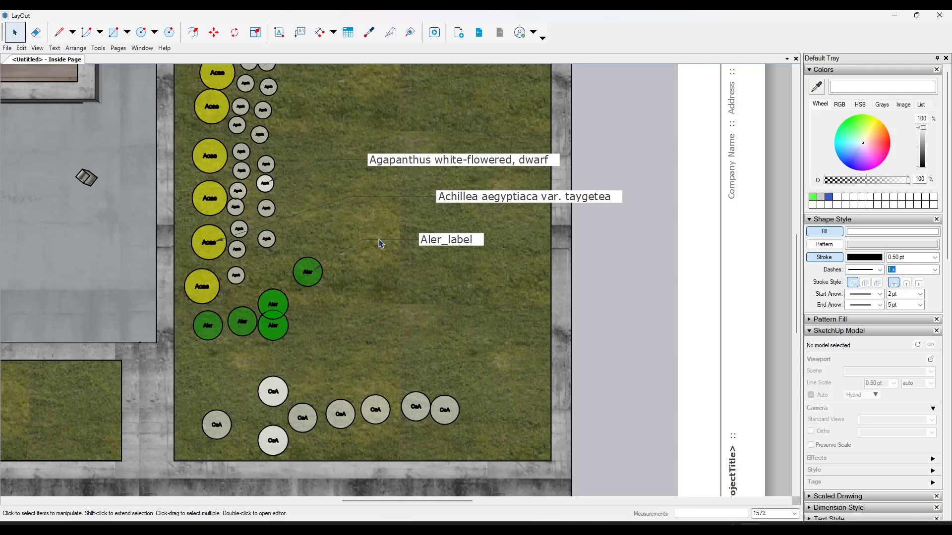
- Label the upper white CeA symbol with its component definition name, Centranthus ruber 'Albus', placing the text above the CeA row
click(300, 32)
click(273, 391)
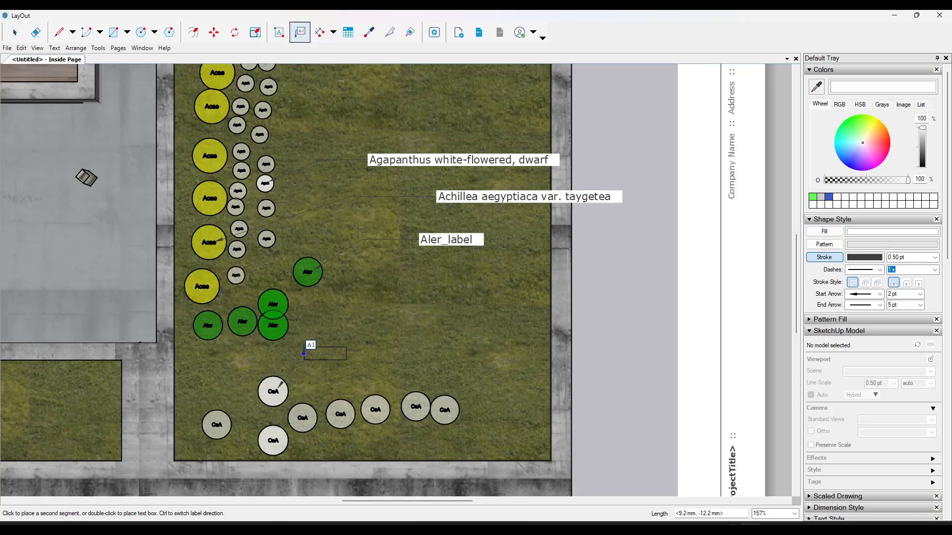
click(381, 352)
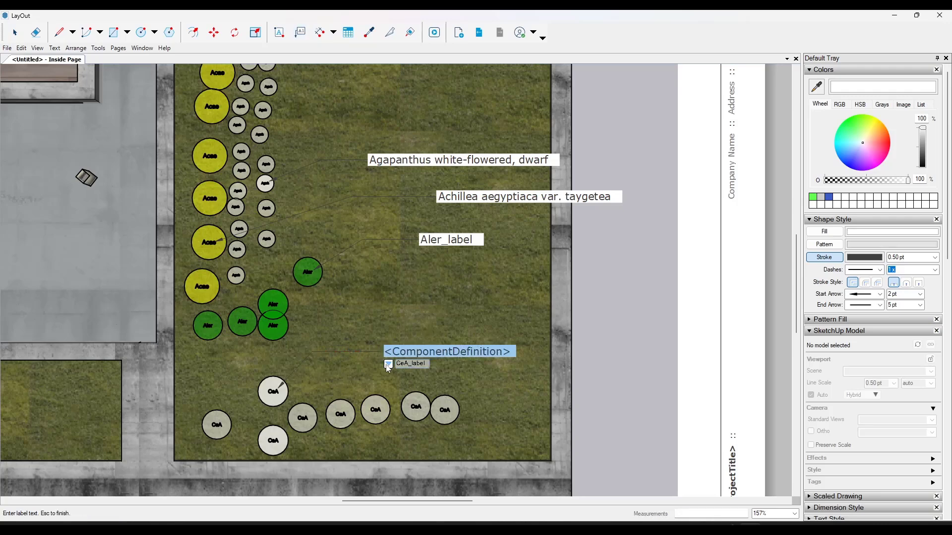
click(388, 365)
click(409, 389)
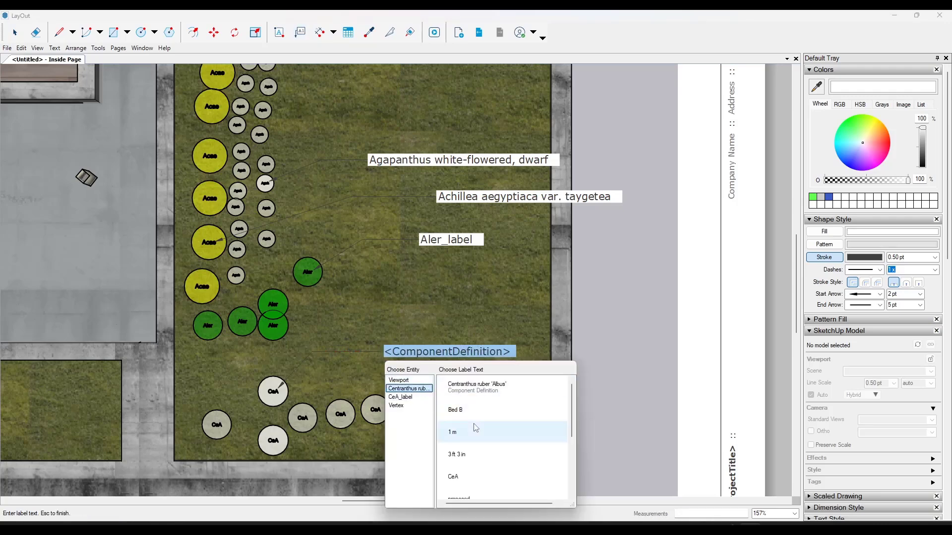
scroll(476, 429, down, 3)
scroll(493, 432, up, 3)
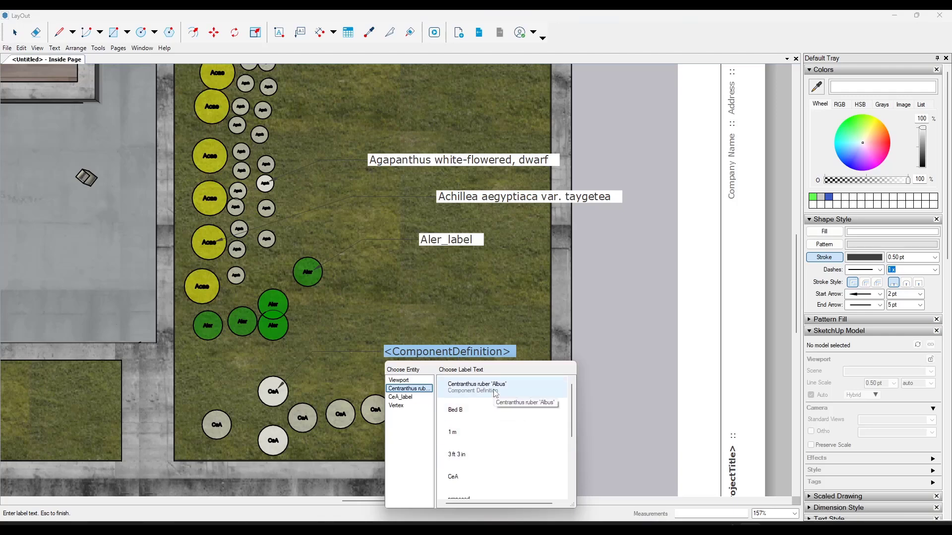
scroll(494, 392, down, 3)
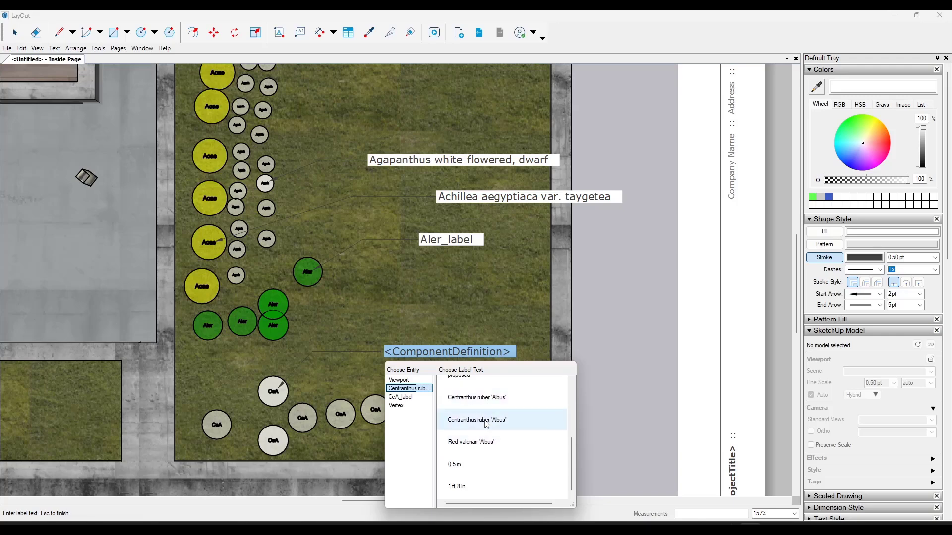
scroll(486, 424, up, 4)
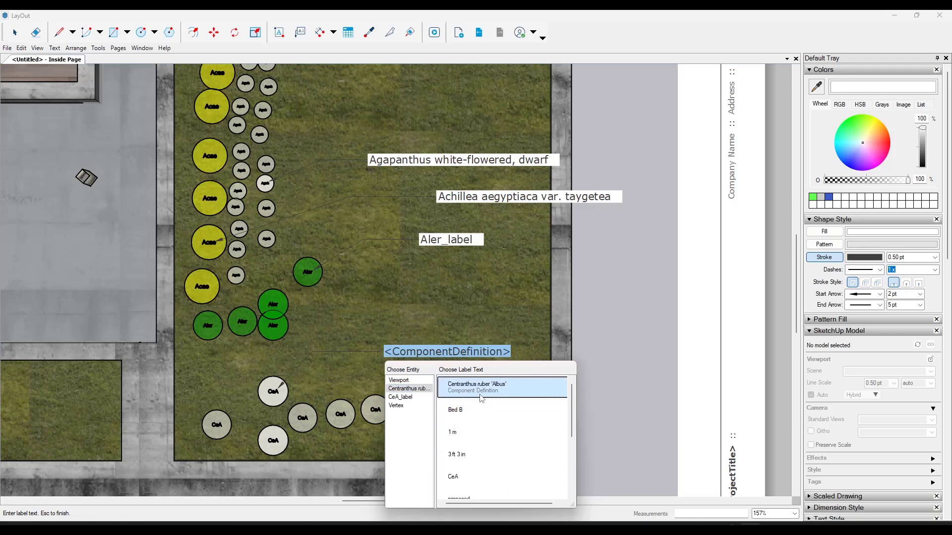
click(481, 398)
key(Escape)
- Give the Centranthus ruber 'Albus' label a white fill
key(space)
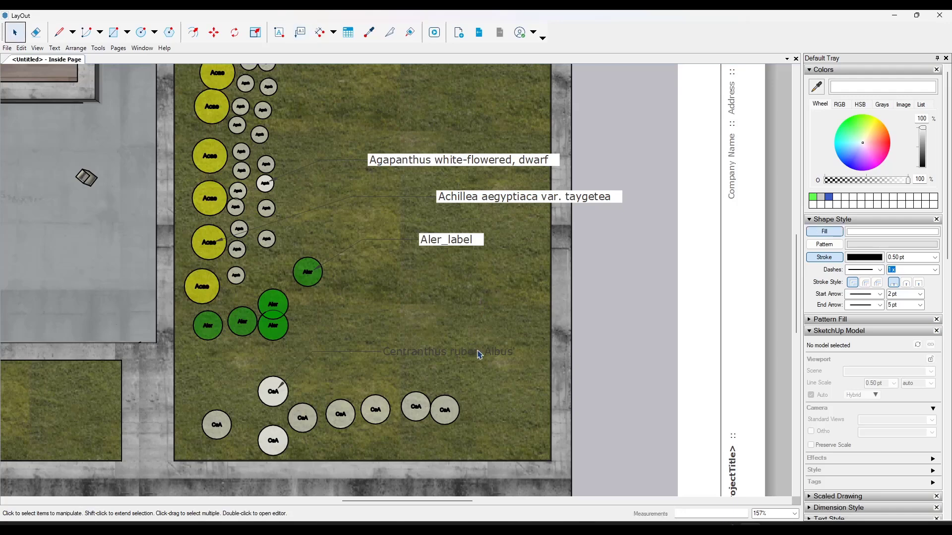
click(432, 353)
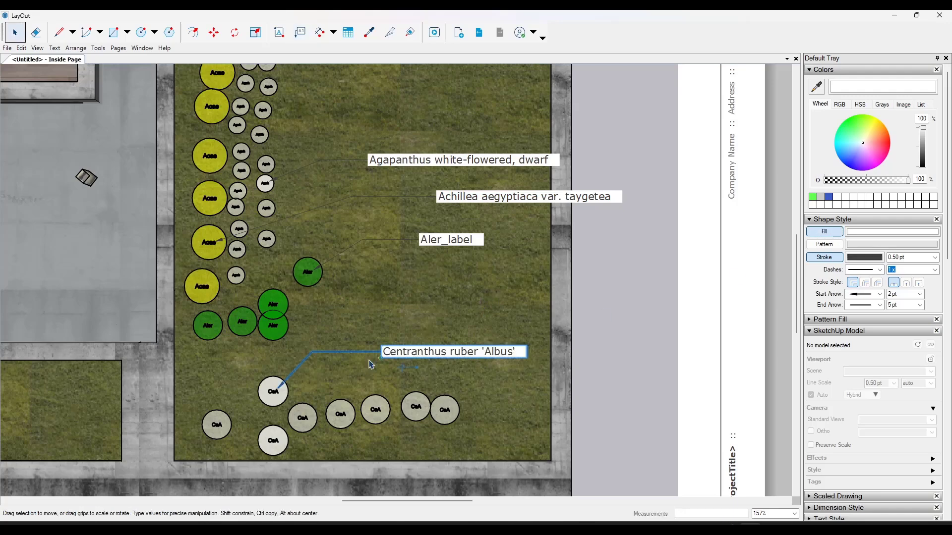
scroll(450, 301, down, 1)
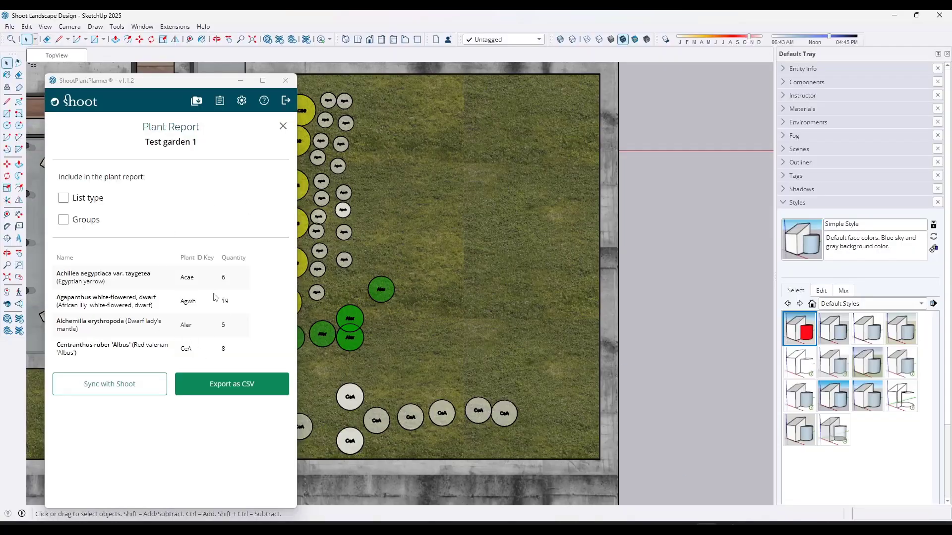
- In SketchUp, export the Test garden 1 plant report from ShootPlantPlanner and save it as the CSV file plant_report
click(229, 390)
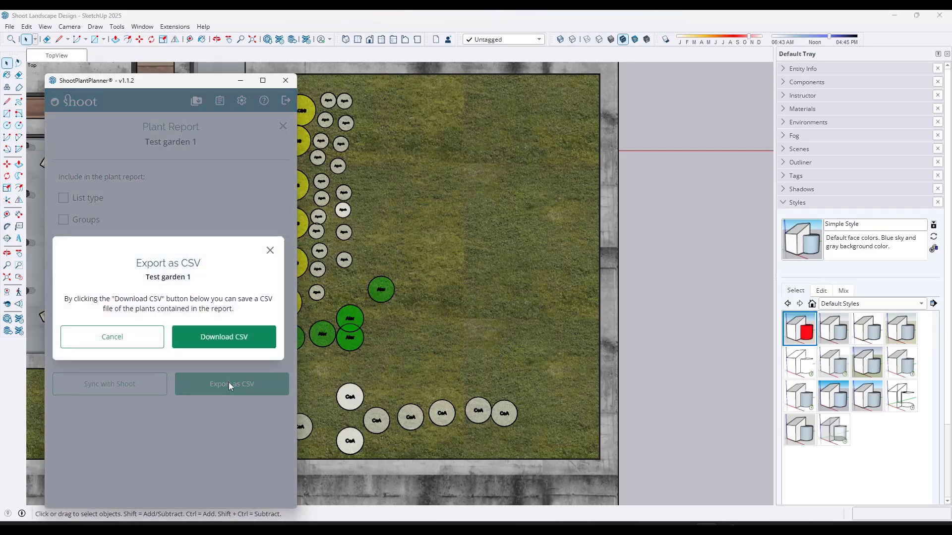
click(208, 343)
click(862, 503)
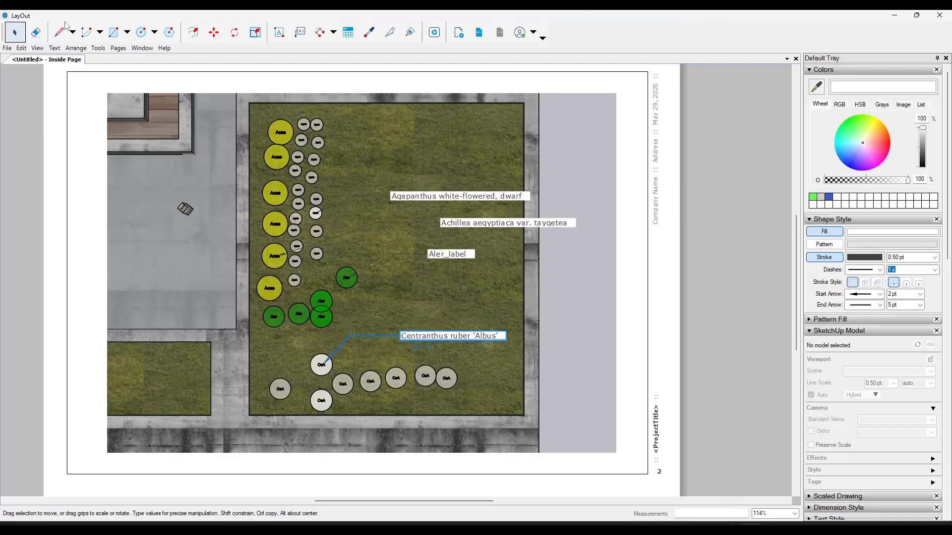
- In LayOut, insert the plant_report CSV file from the 2025_0529 Shoot Landscape folder as a table on the page
click(7, 47)
click(40, 192)
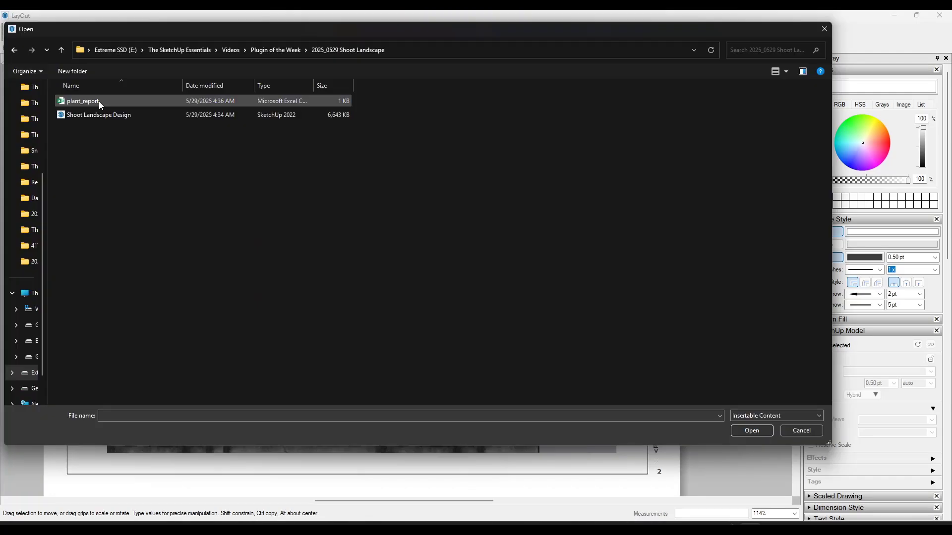
double_click(99, 101)
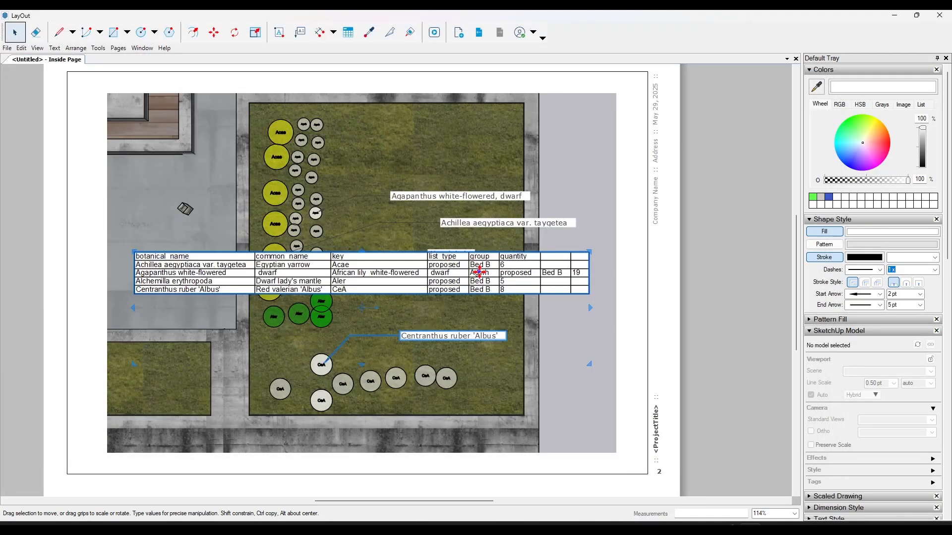
- Move the plant report table on its own, without the Centranthus label, to the upper edge of the garden drawing
drag(480, 260, 515, 108)
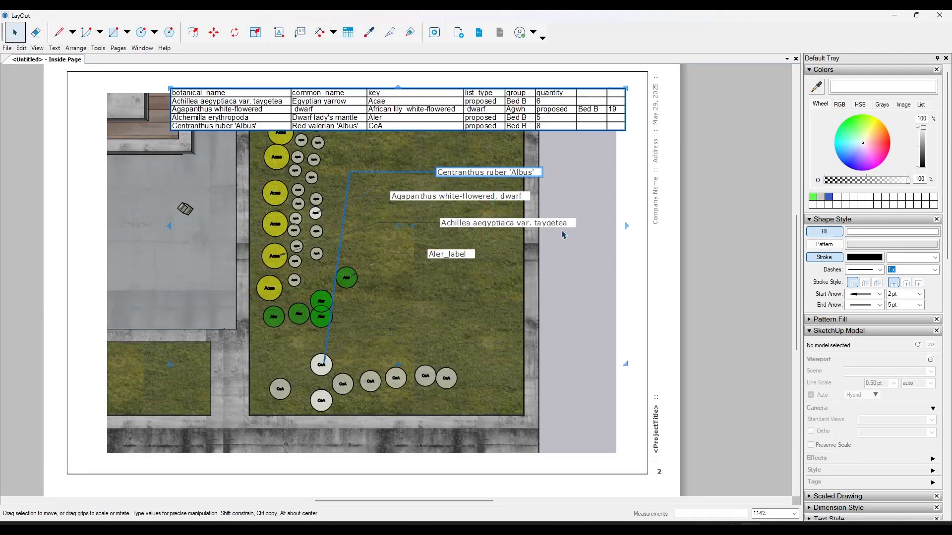
key(ctrl+z)
click(610, 273)
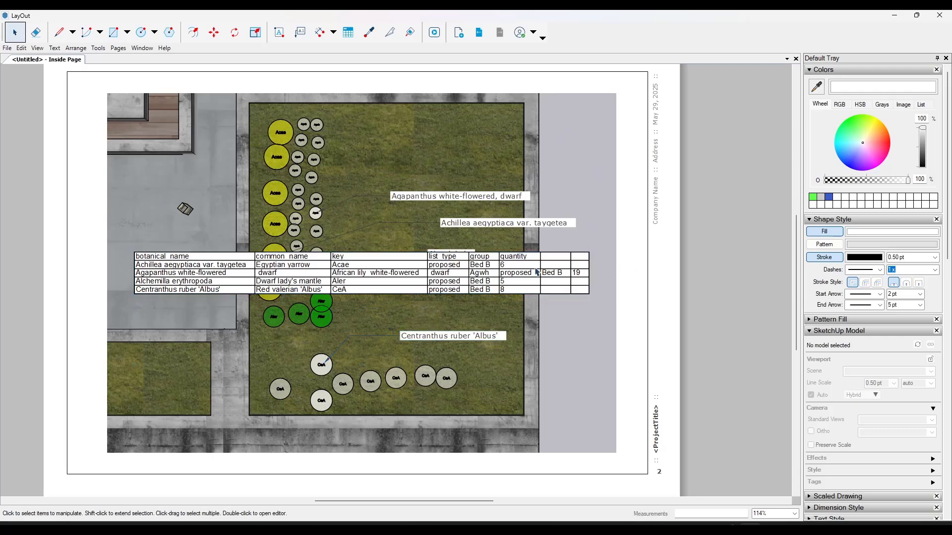
drag(519, 281, 568, 115)
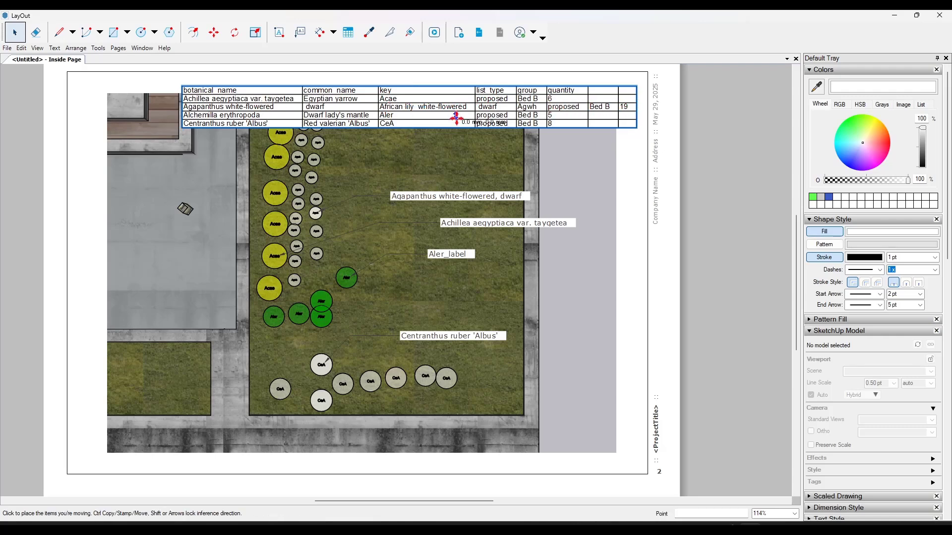
drag(457, 119, 457, 120)
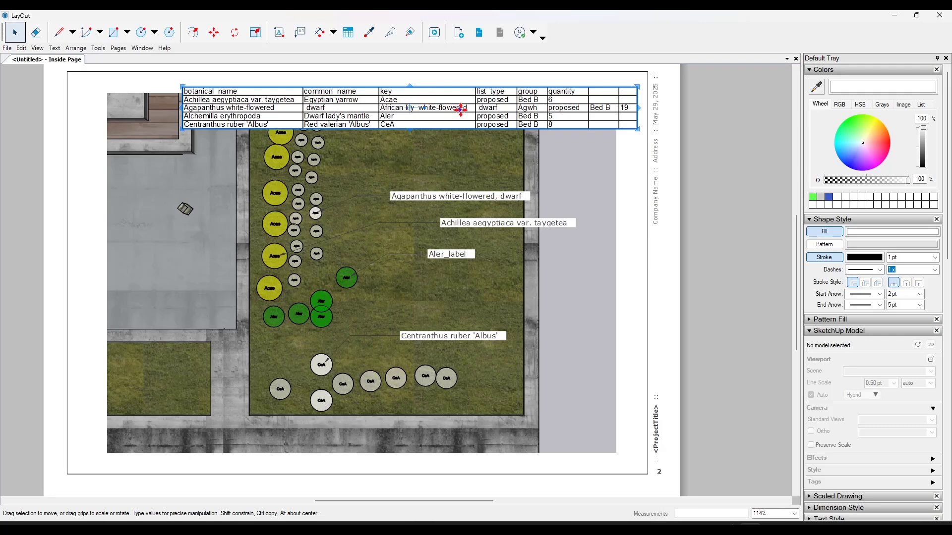
drag(432, 108, 429, 108)
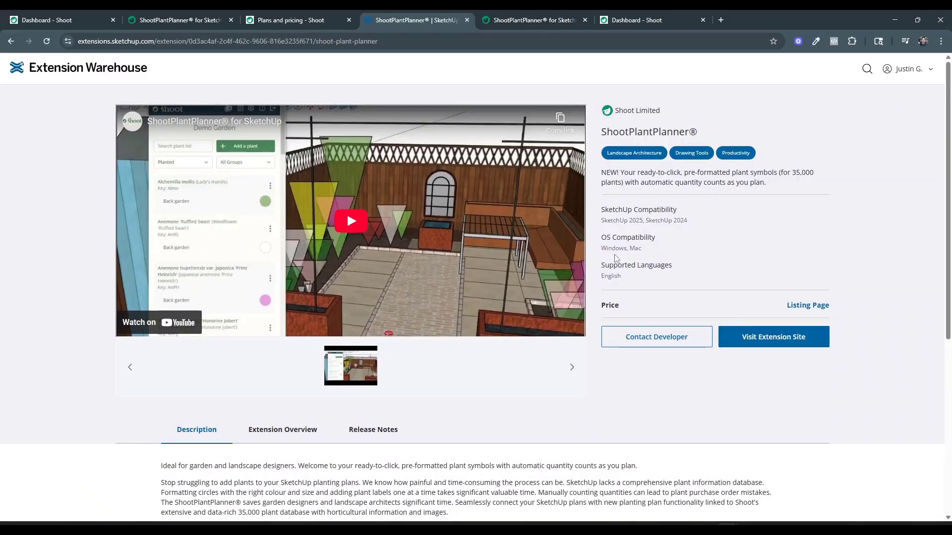
- In the browser, review the ShootPlantPlanner description on its Extension Warehouse page
scroll(615, 258, down, 3)
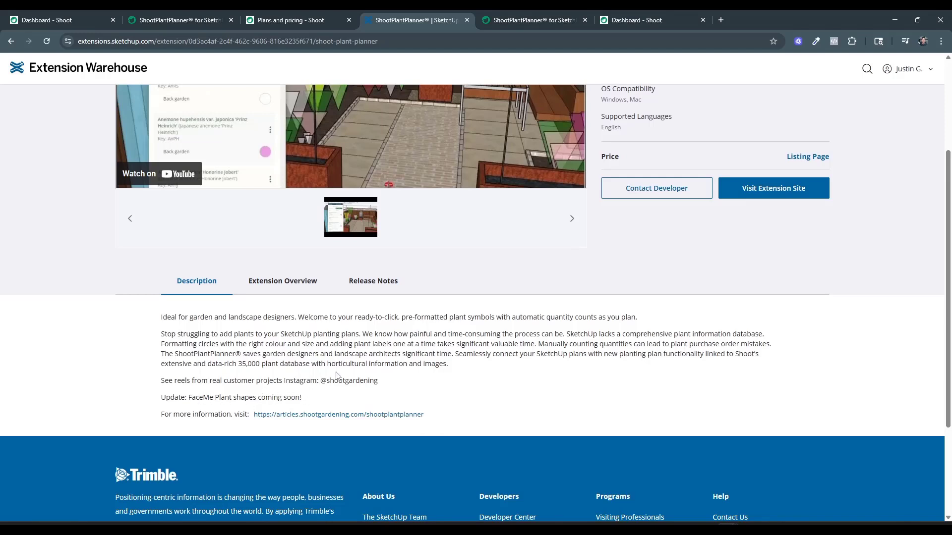
- Open the ShootPlantPlanner extension site from its Extension Warehouse listing and look over the customer testimonials and example planting plans
scroll(337, 375, up, 3)
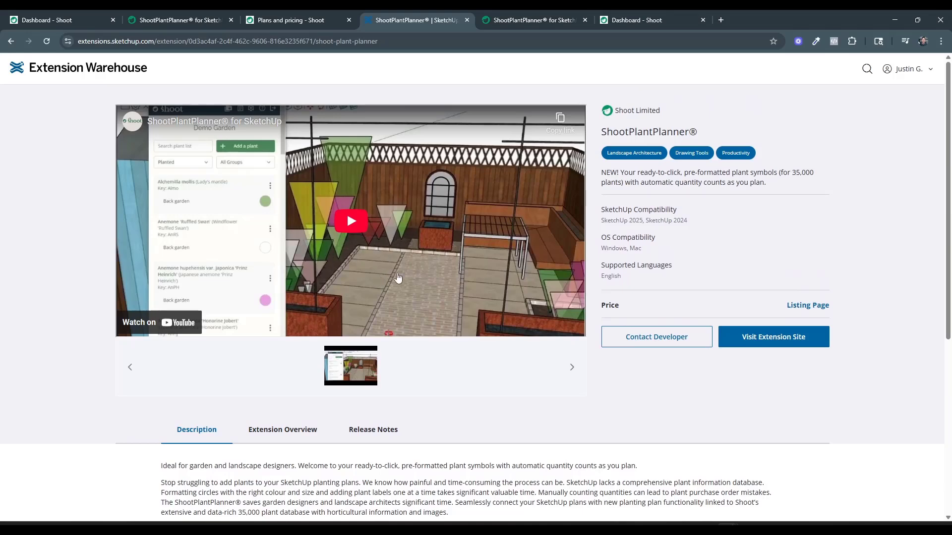
click(774, 337)
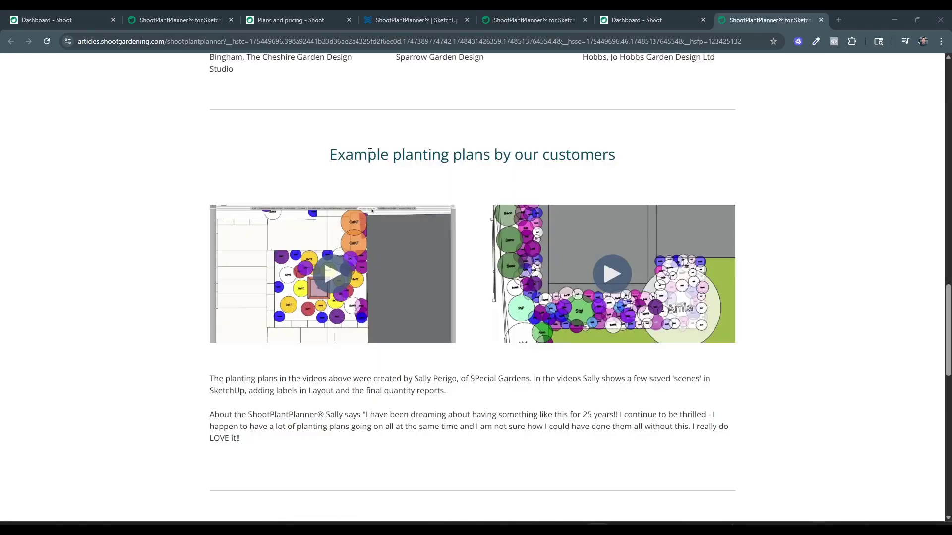
scroll(369, 152, up, 15)
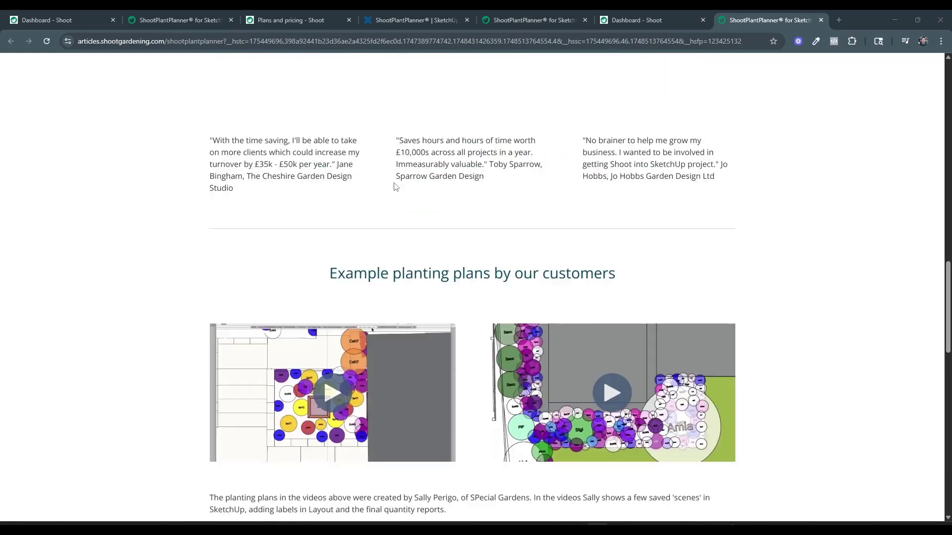
scroll(663, 247, up, 5)
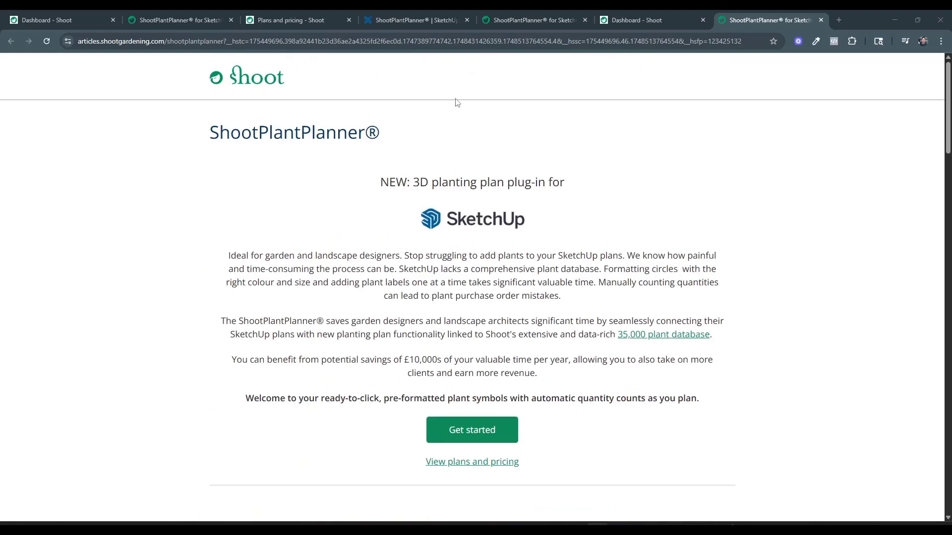
- Show the Shoot dashboard with the Learn More link for ShootPlantPlanner for SketchUp
click(534, 18)
click(638, 19)
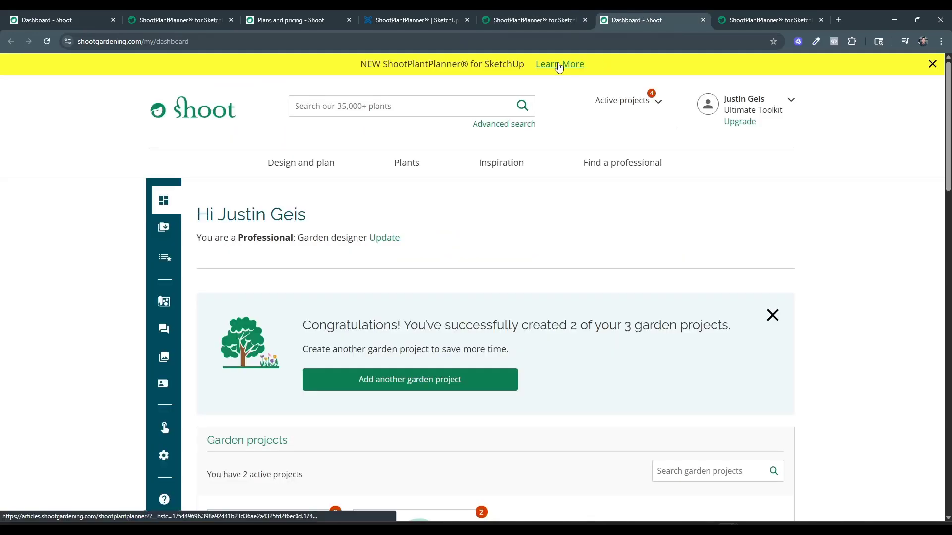
- Return to the ShootPlantPlanner product page and review its demo video, customer planting plans, feature list and demonstration webinar booking
click(757, 19)
scroll(443, 253, down, 5)
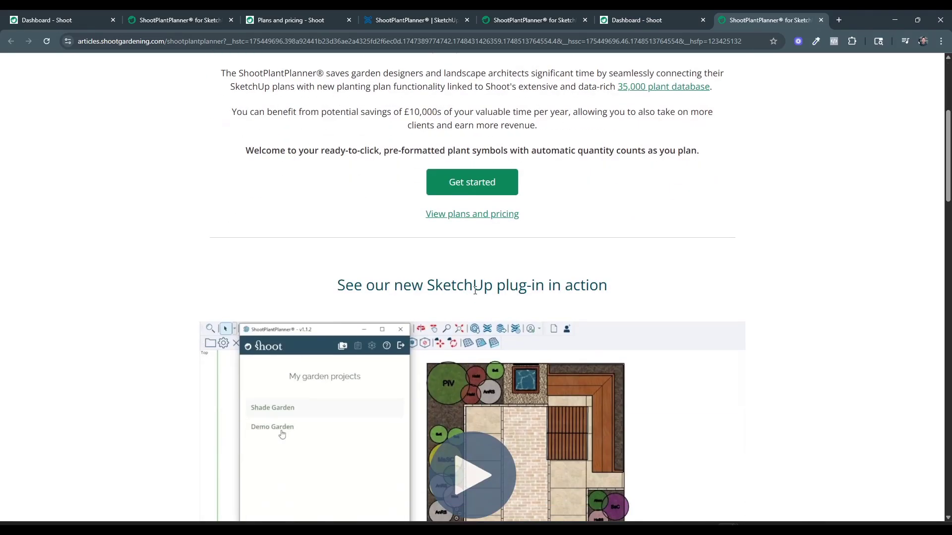
scroll(478, 208, down, 20)
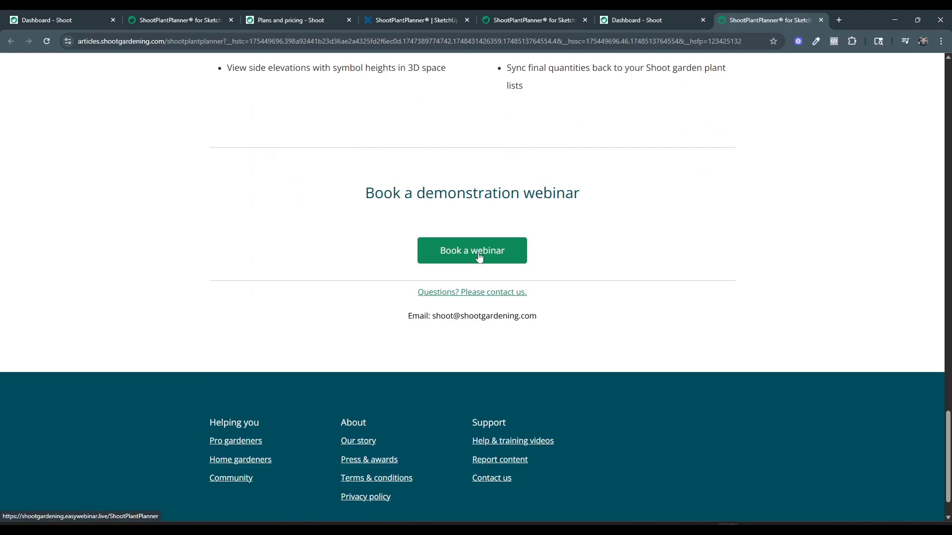
scroll(546, 259, up, 6)
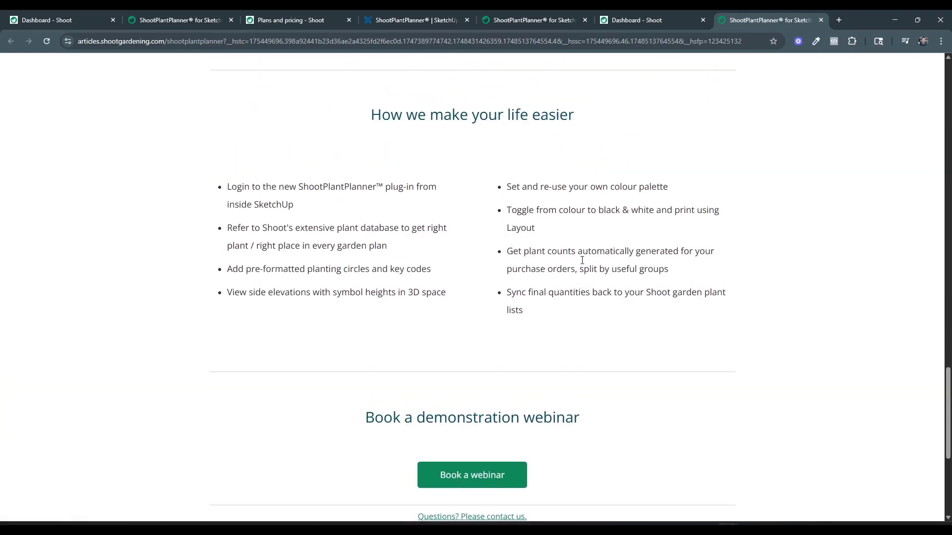
scroll(583, 260, up, 4)
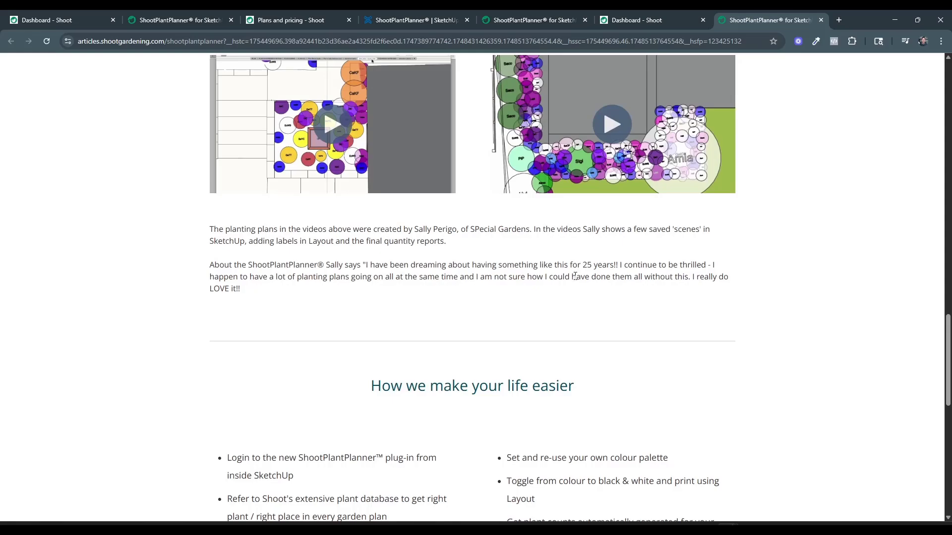
scroll(574, 280, up, 5)
scroll(574, 282, down, 3)
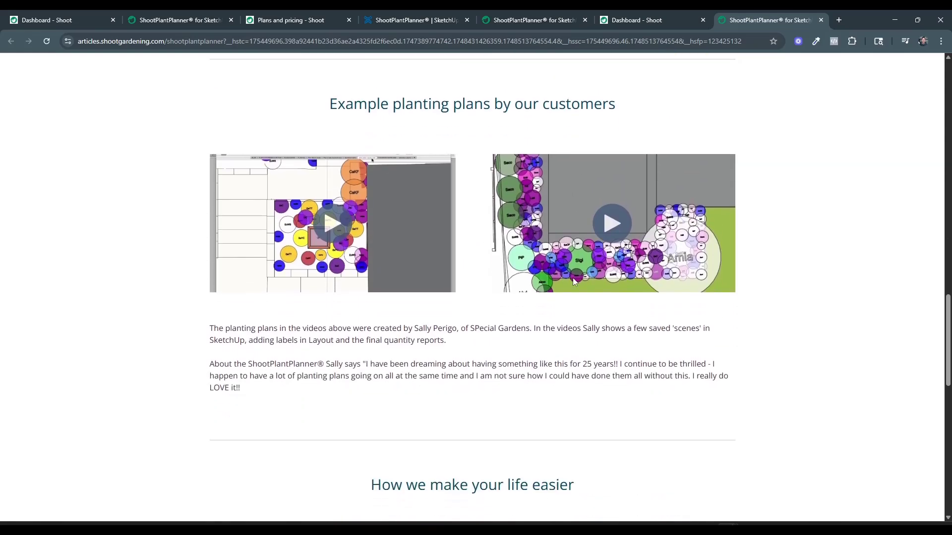
scroll(580, 287, up, 15)
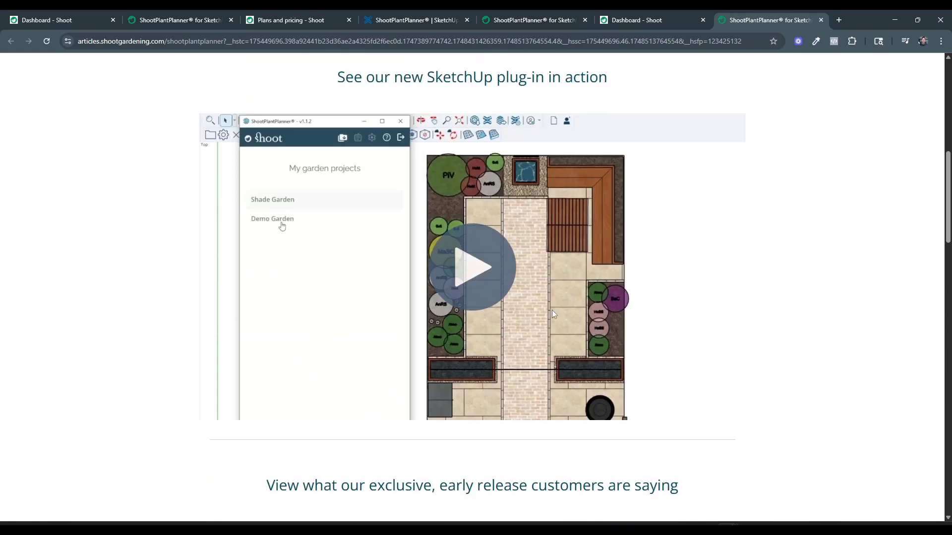
scroll(548, 294, up, 2)
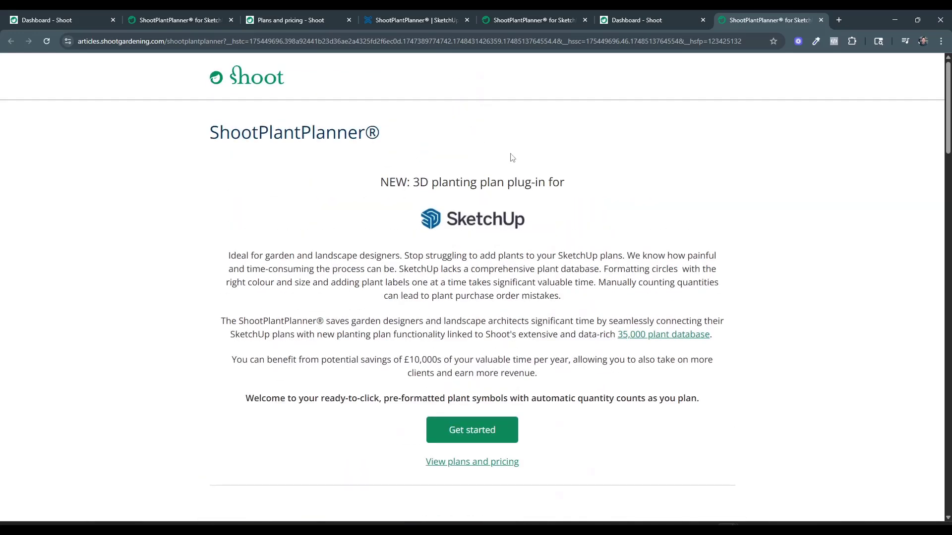